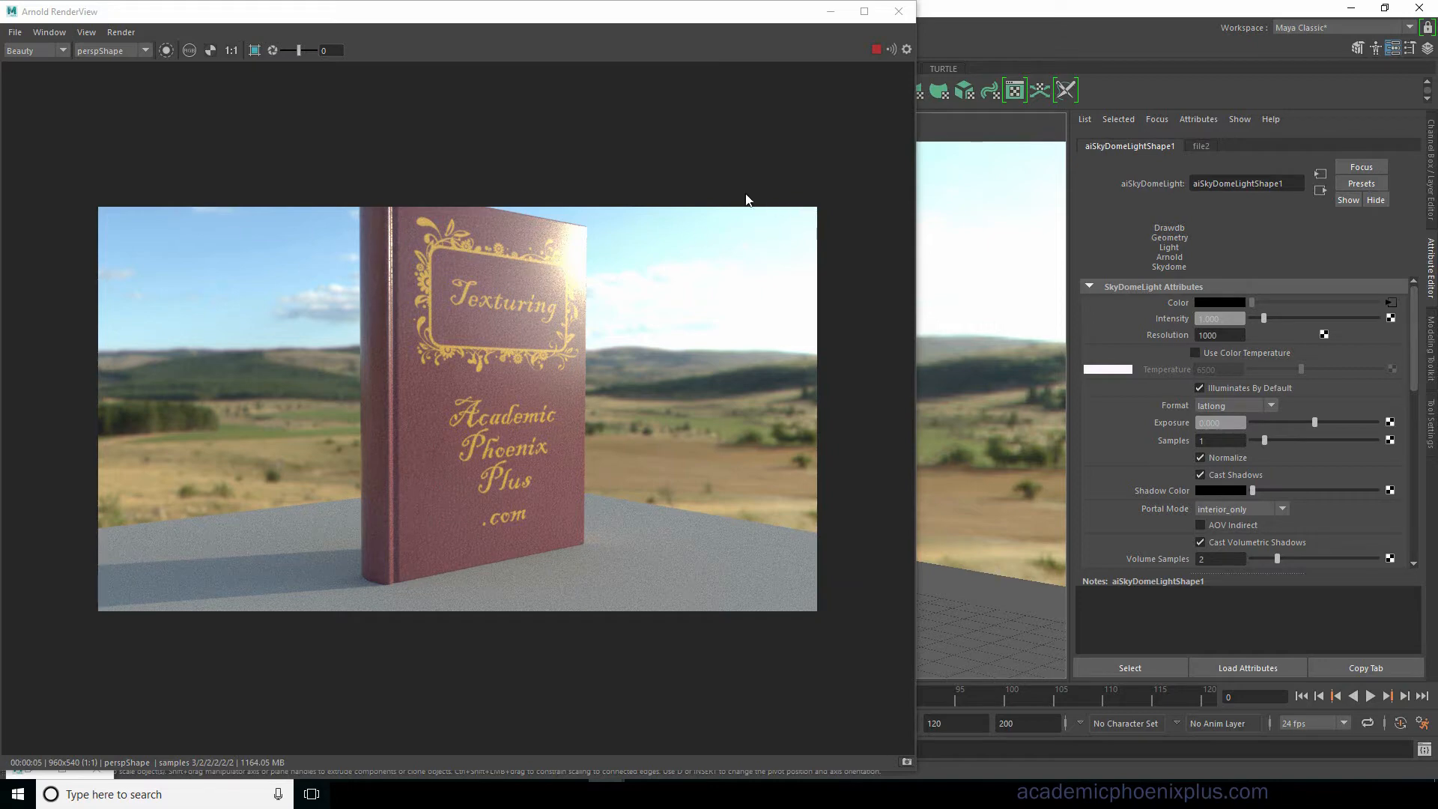
Stop the Arnold render, switch the workspace to Texturing and deselect the nodes in the Hypershade graph.
left_click(874, 50)
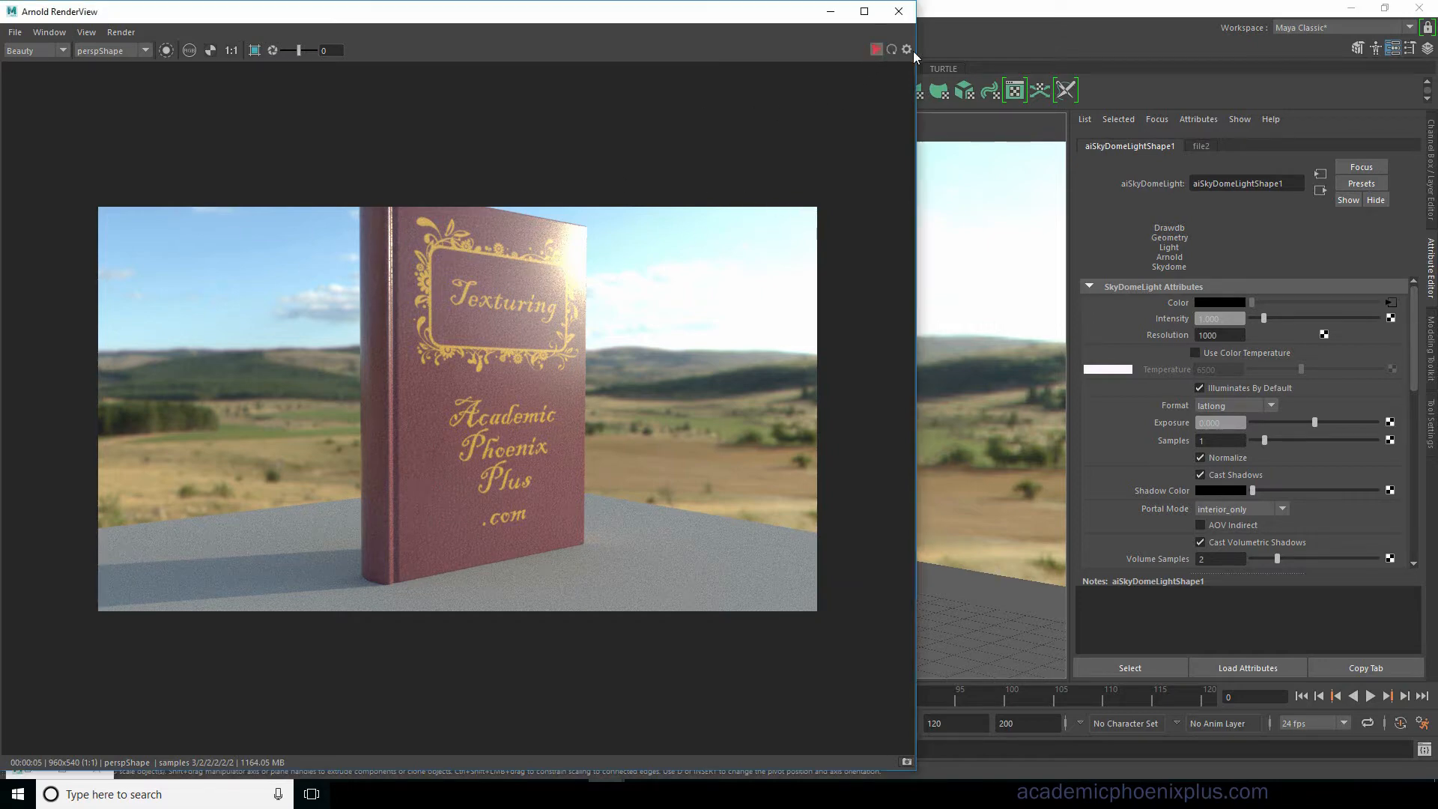
left_click(1380, 28)
left_click(1334, 39)
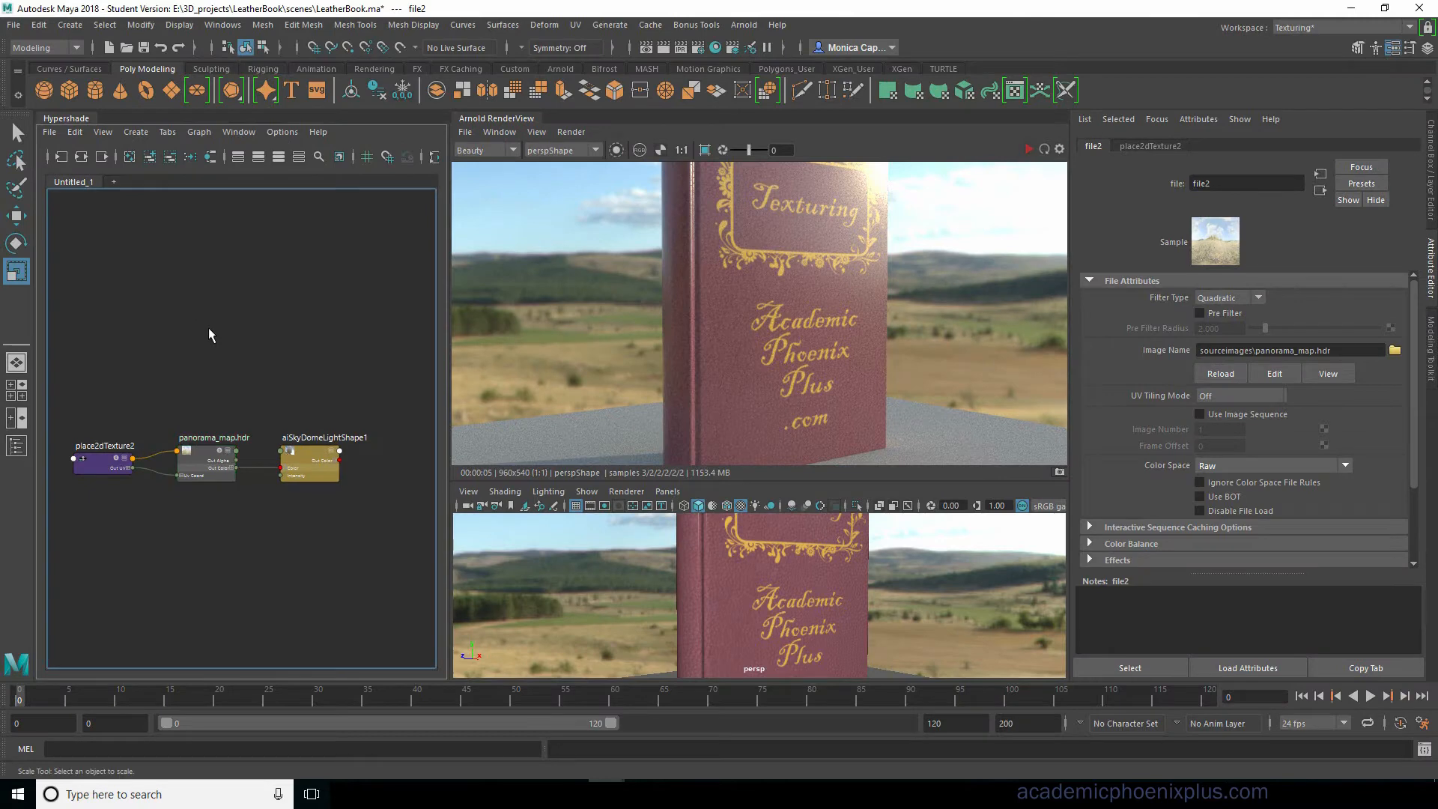
left_click(208, 327)
middle_click_drag(148, 307, 178, 296, "alt")
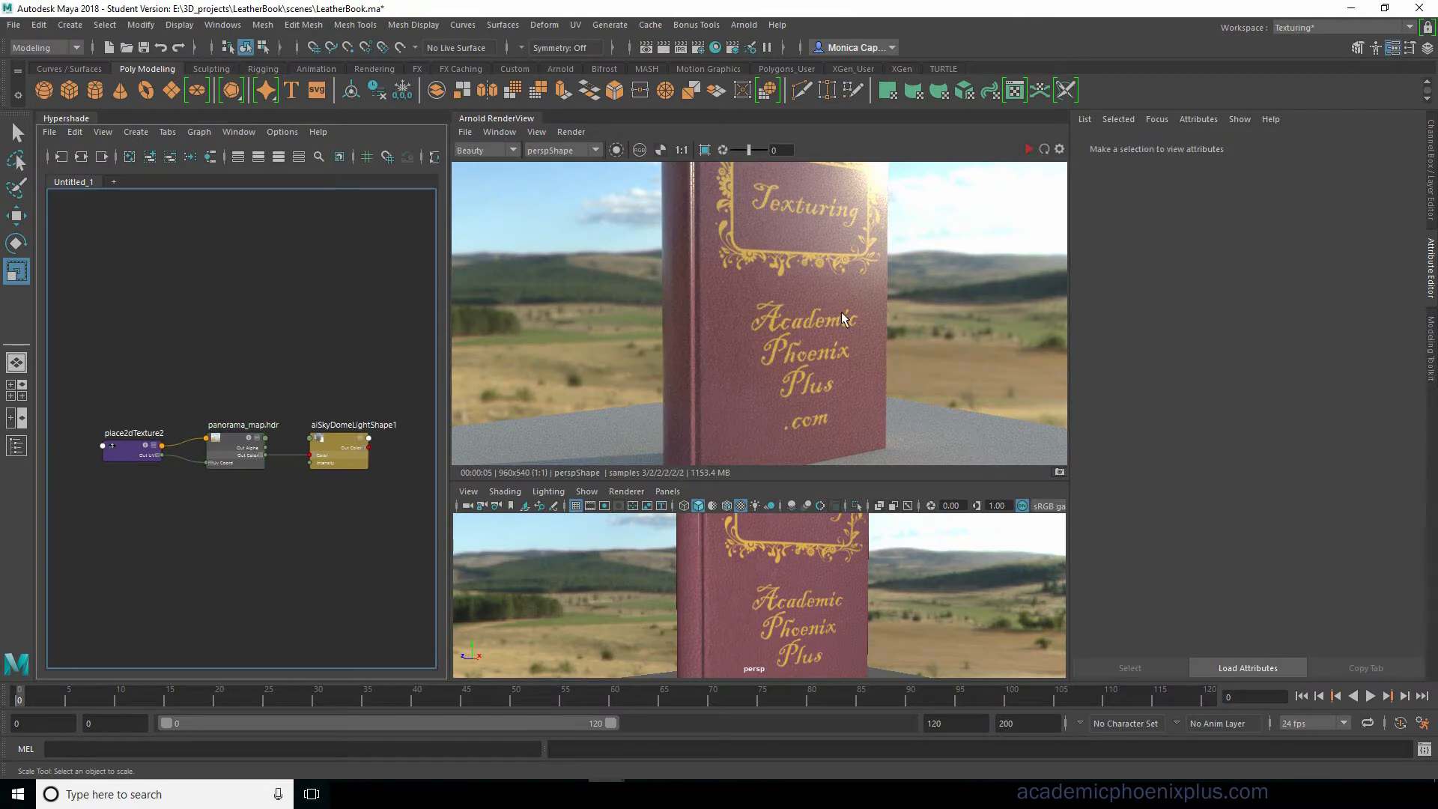
left_click(768, 315)
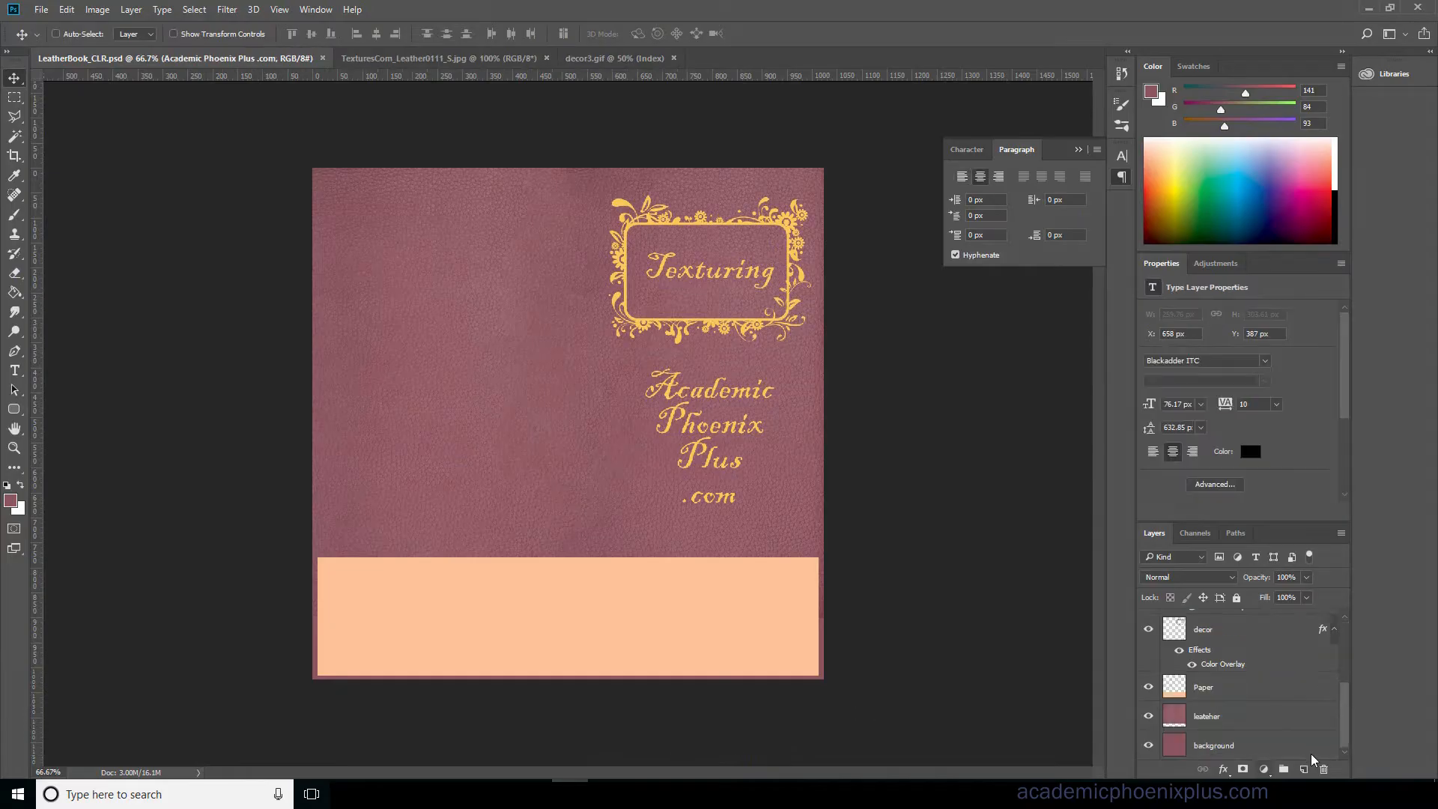
In Photoshop, group the book cover layers from the text down to background and name the group CLR.
left_click(1252, 751, "shift")
left_click_drag(1252, 752, 1283, 769)
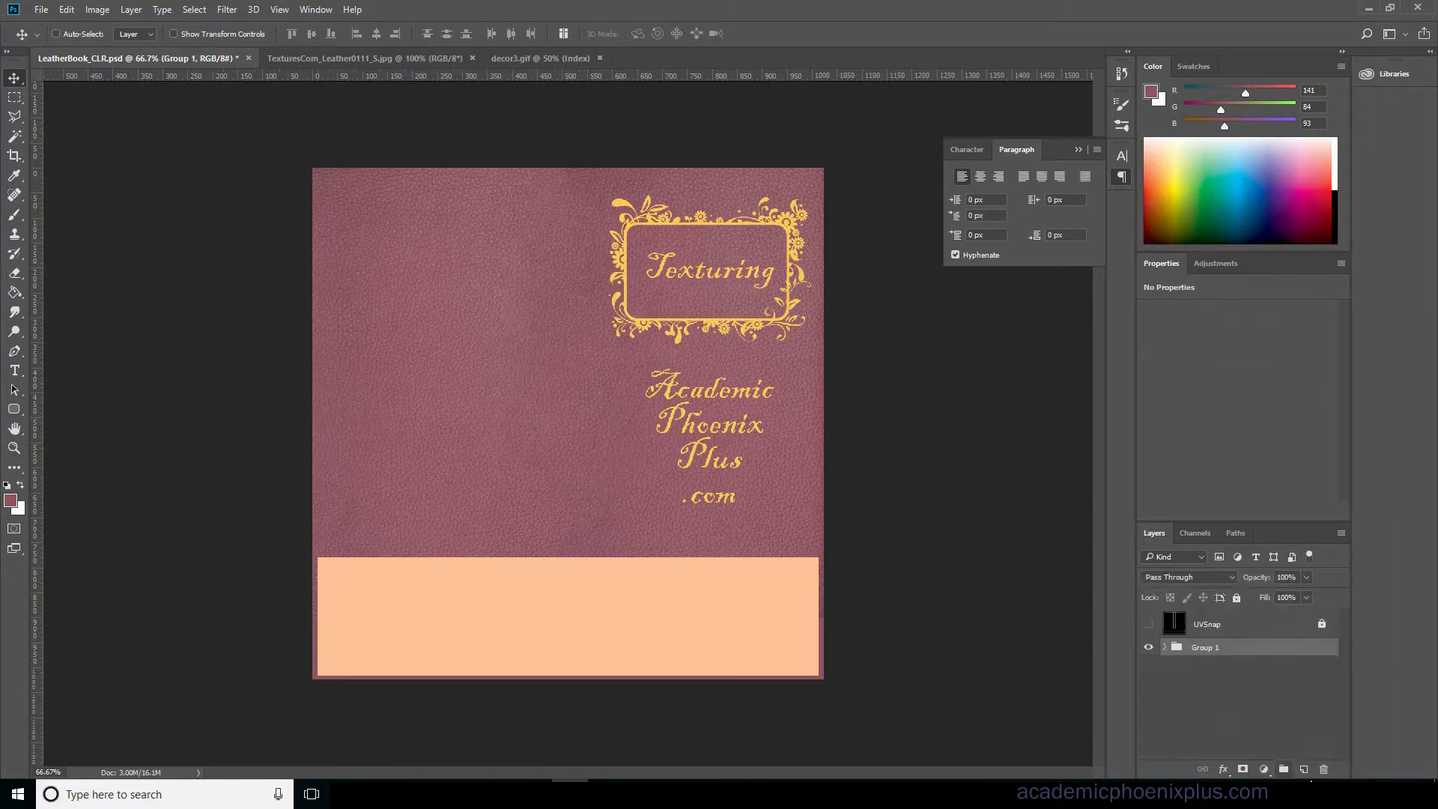
double_click(1212, 647)
type("CLR")
key("Return")
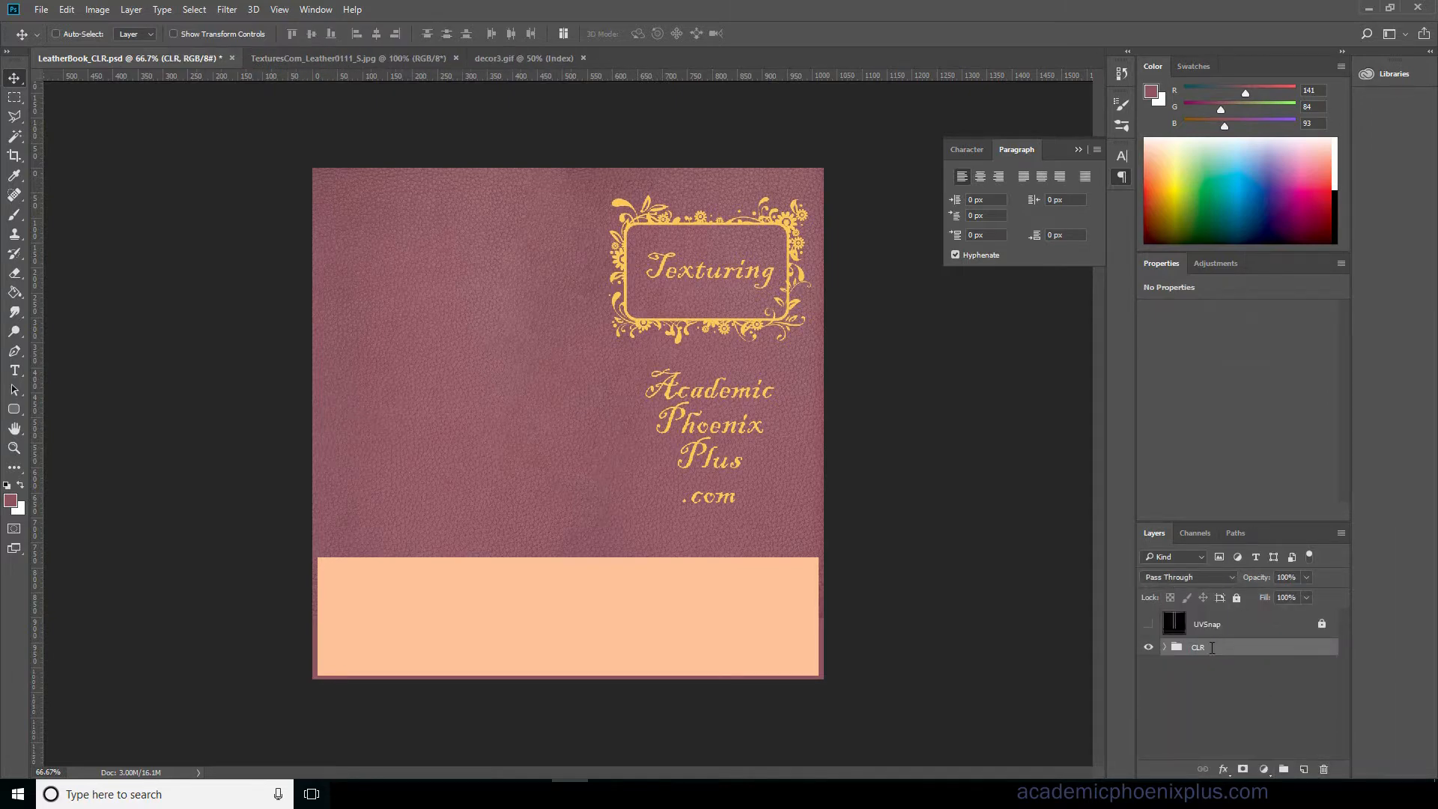
Save the document as LeatherBook_SPC.psd and rename the layer group to SPEC.
key("ctrl+shift+s")
left_click(165, 327)
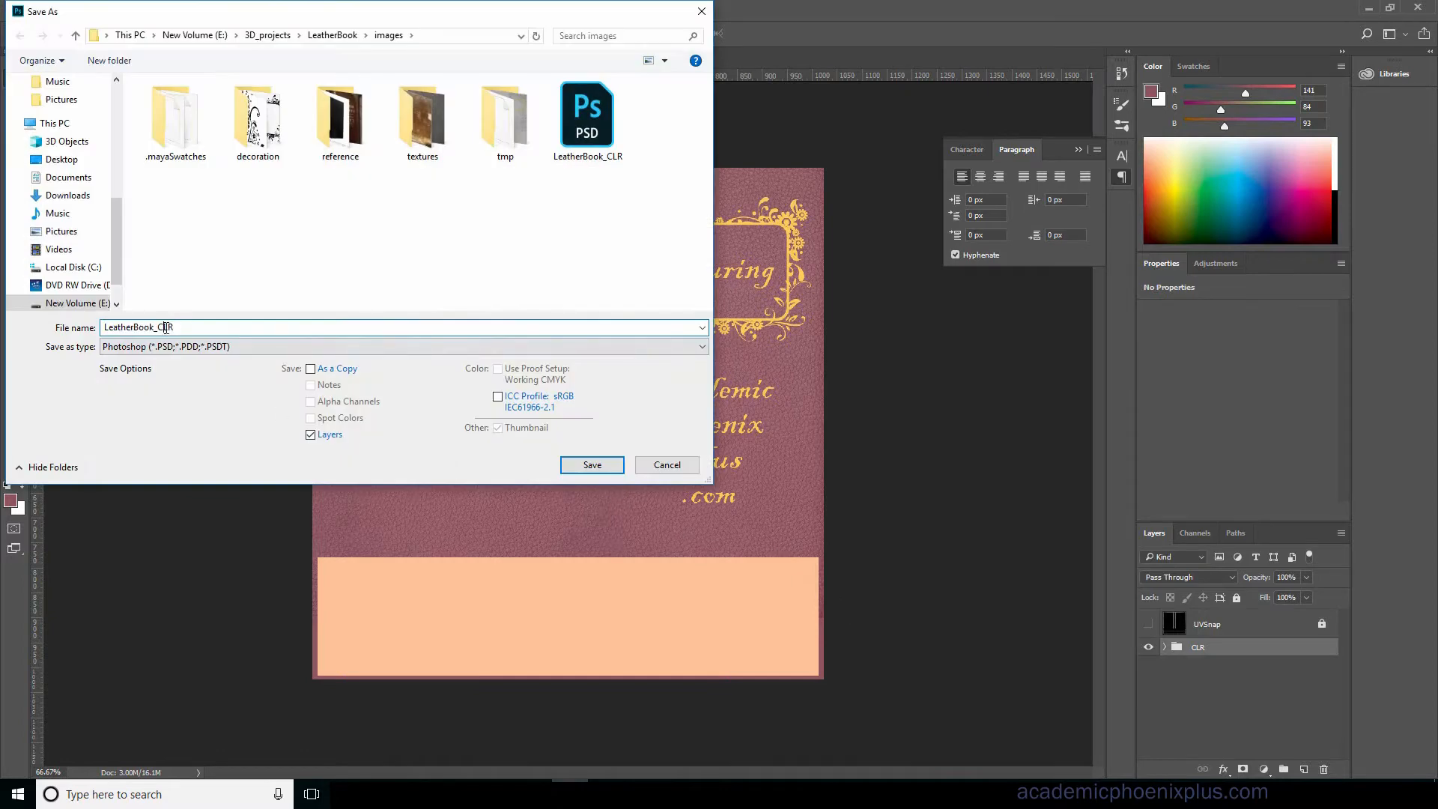
key("Return")
key("Return")
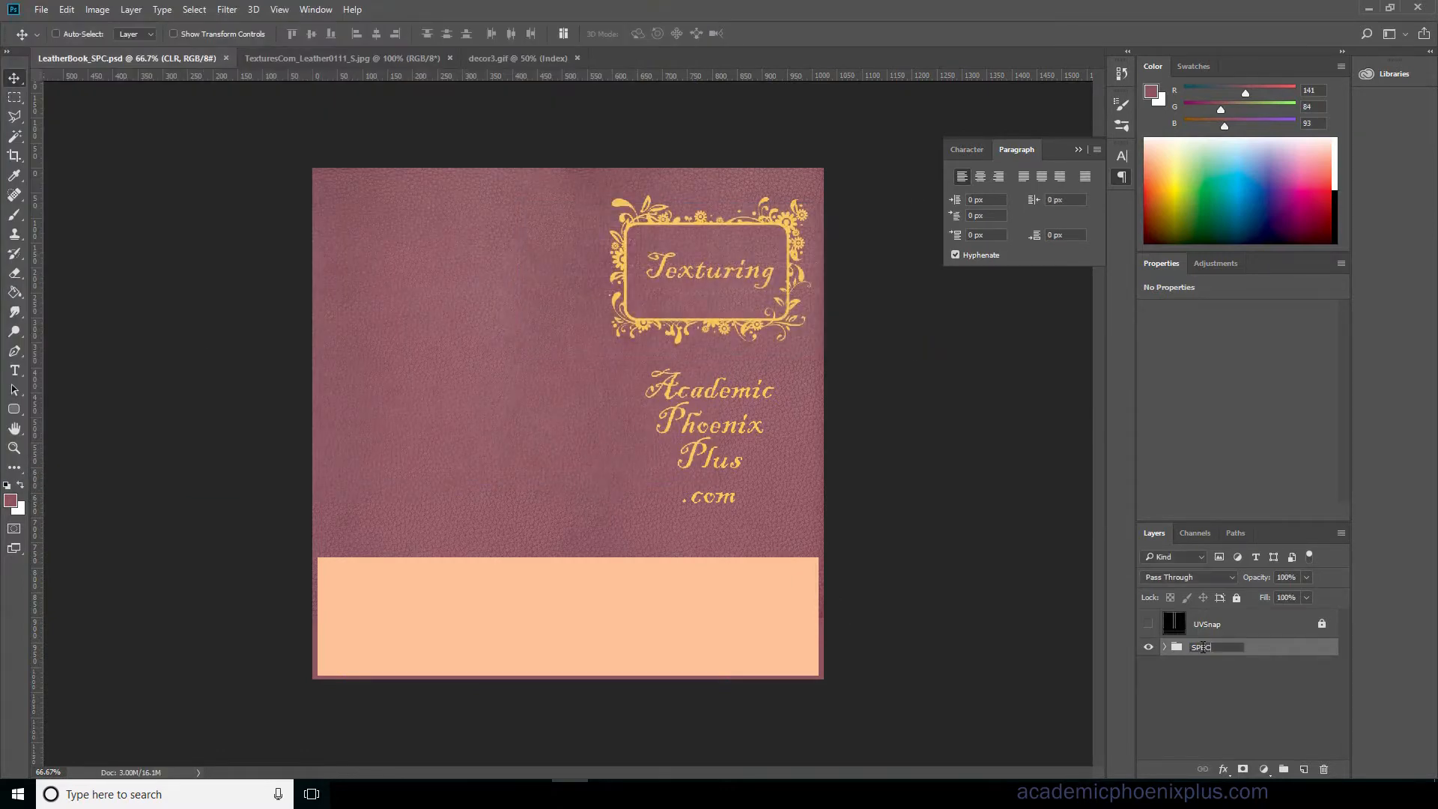
key("Return")
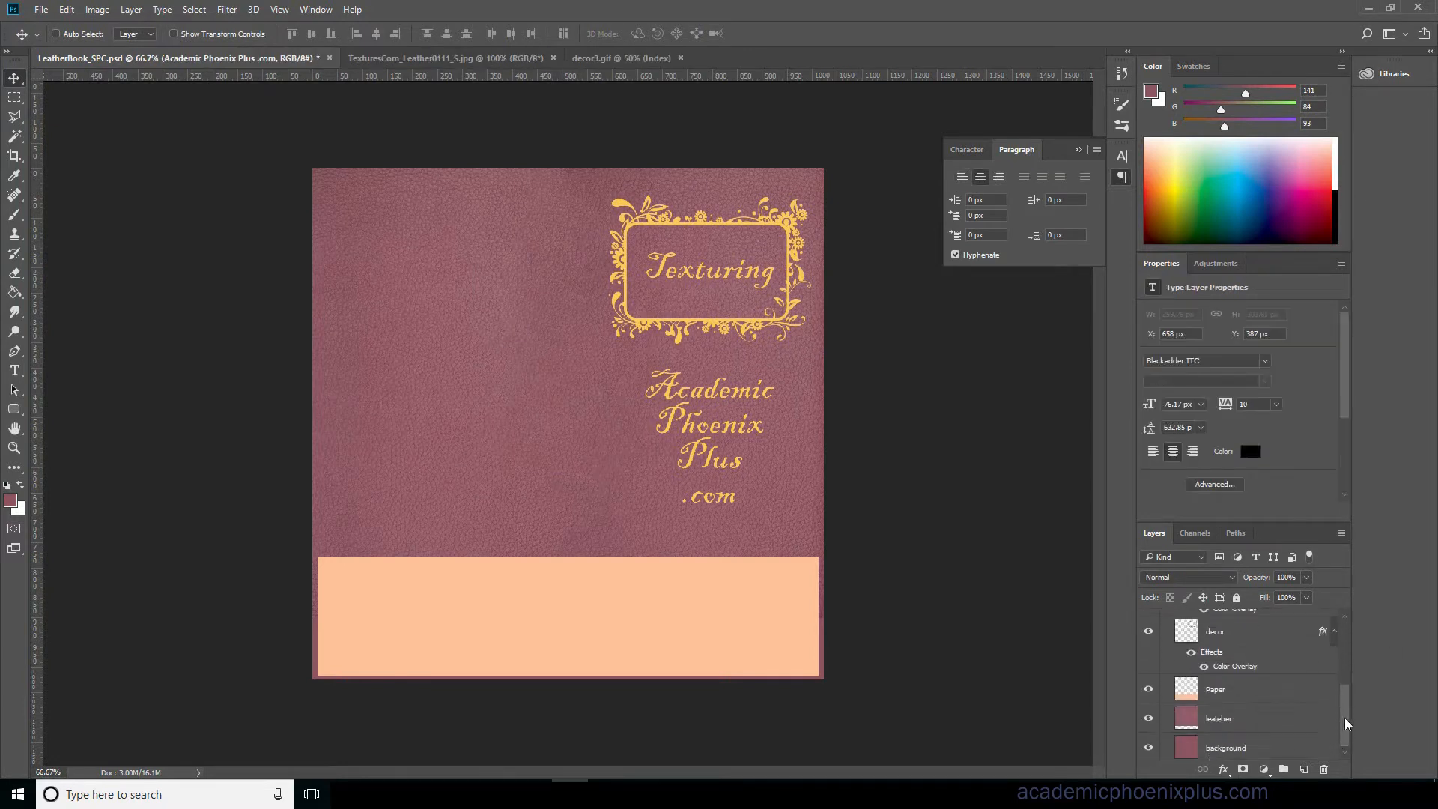
Add a Hue/Saturation adjustment at the top of the SPEC group and set its saturation to -100.
left_click_drag(1347, 721, 1369, 670)
left_click(1264, 770)
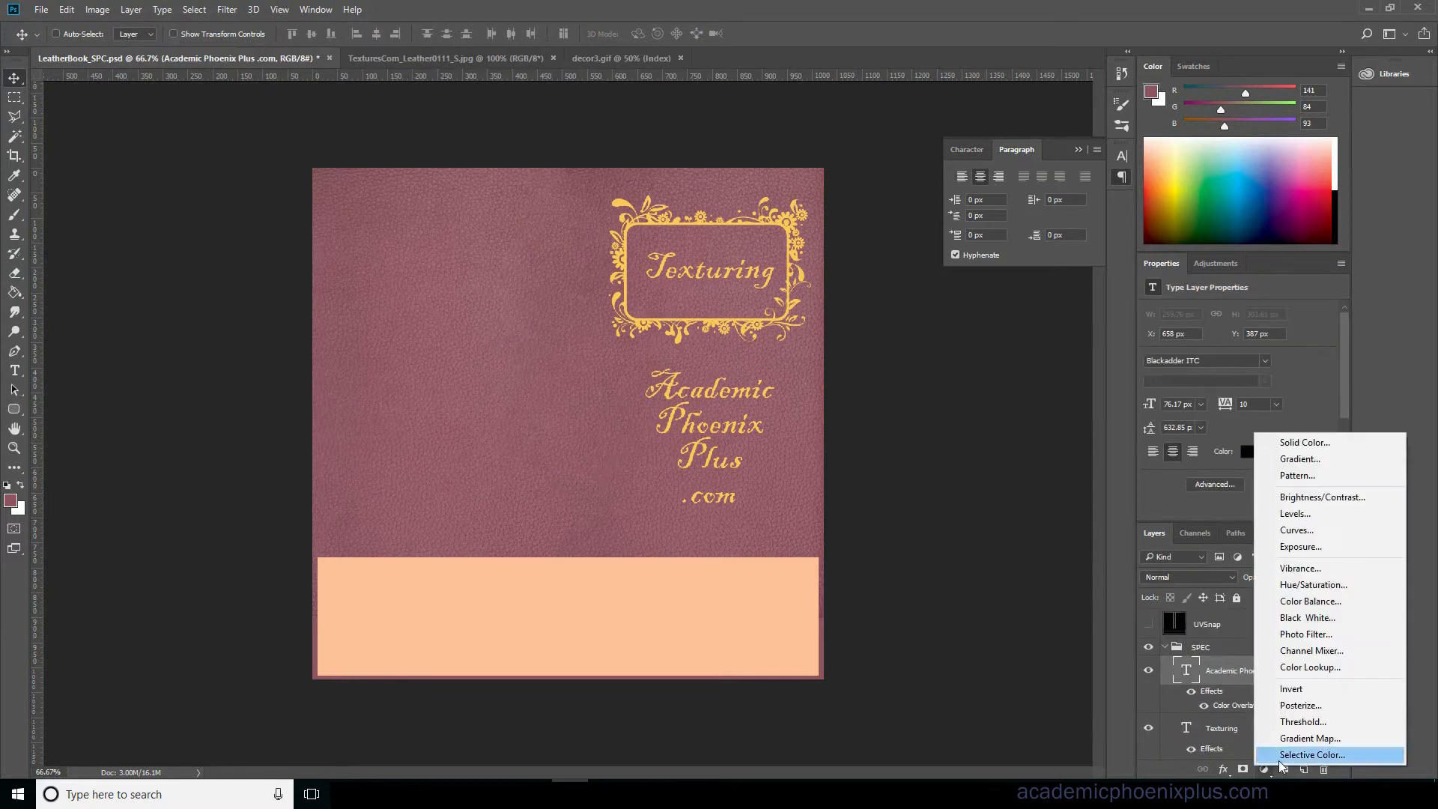
left_click(1338, 587)
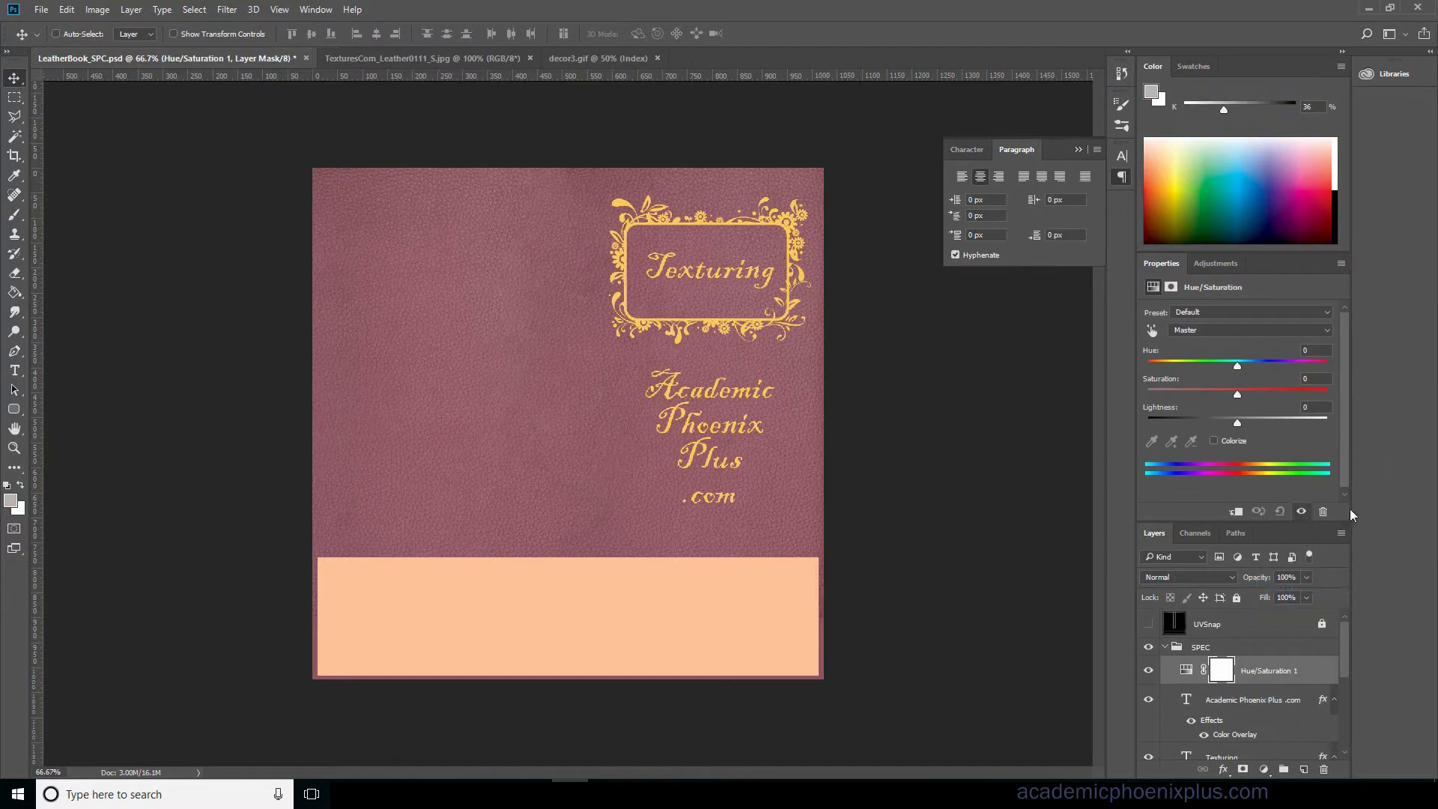
left_click_drag(1237, 394, 1117, 394)
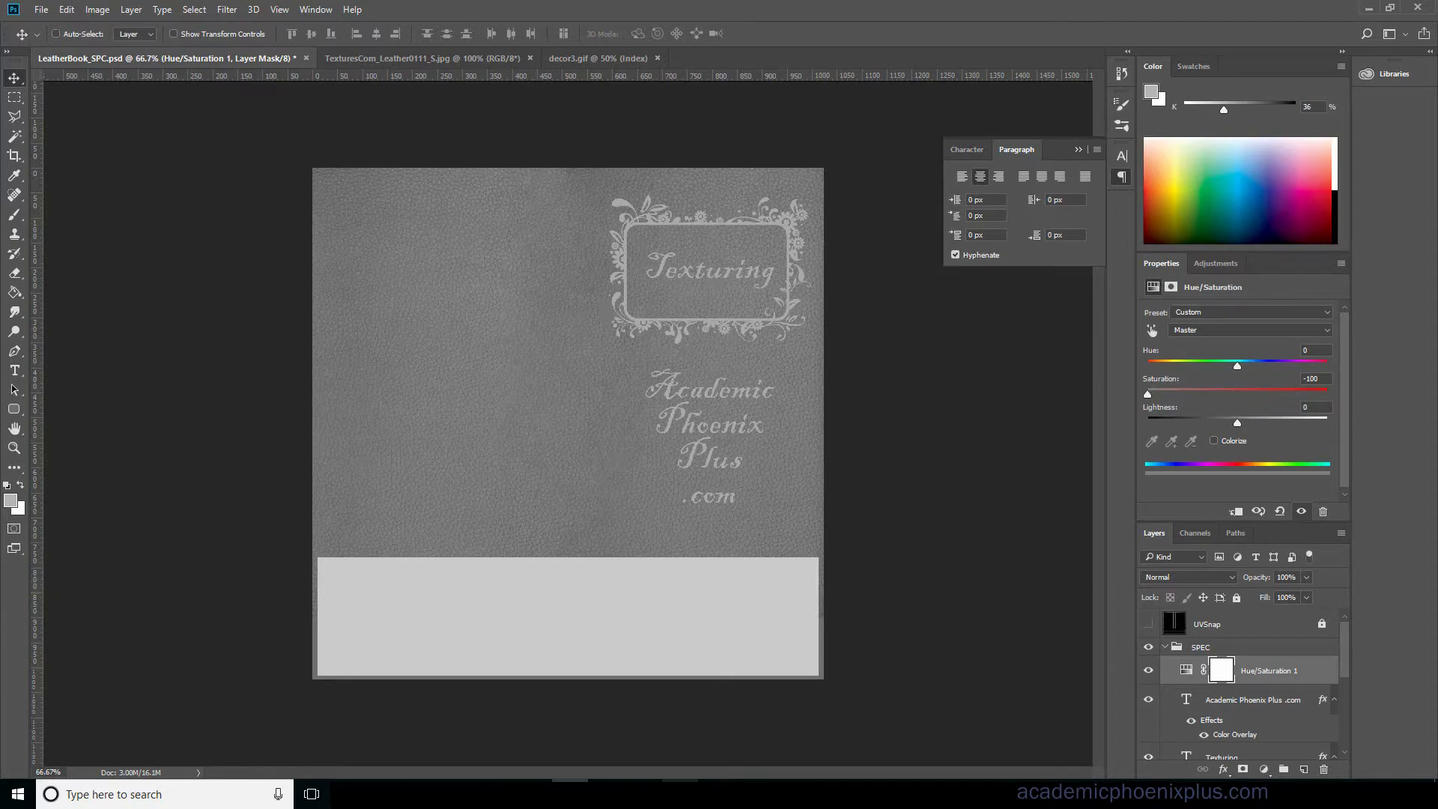
In Maya, save the scene as LeatherBook_v1.ma and graph the book's material network in a new Hypershade tab.
key("shift+ctrl+s")
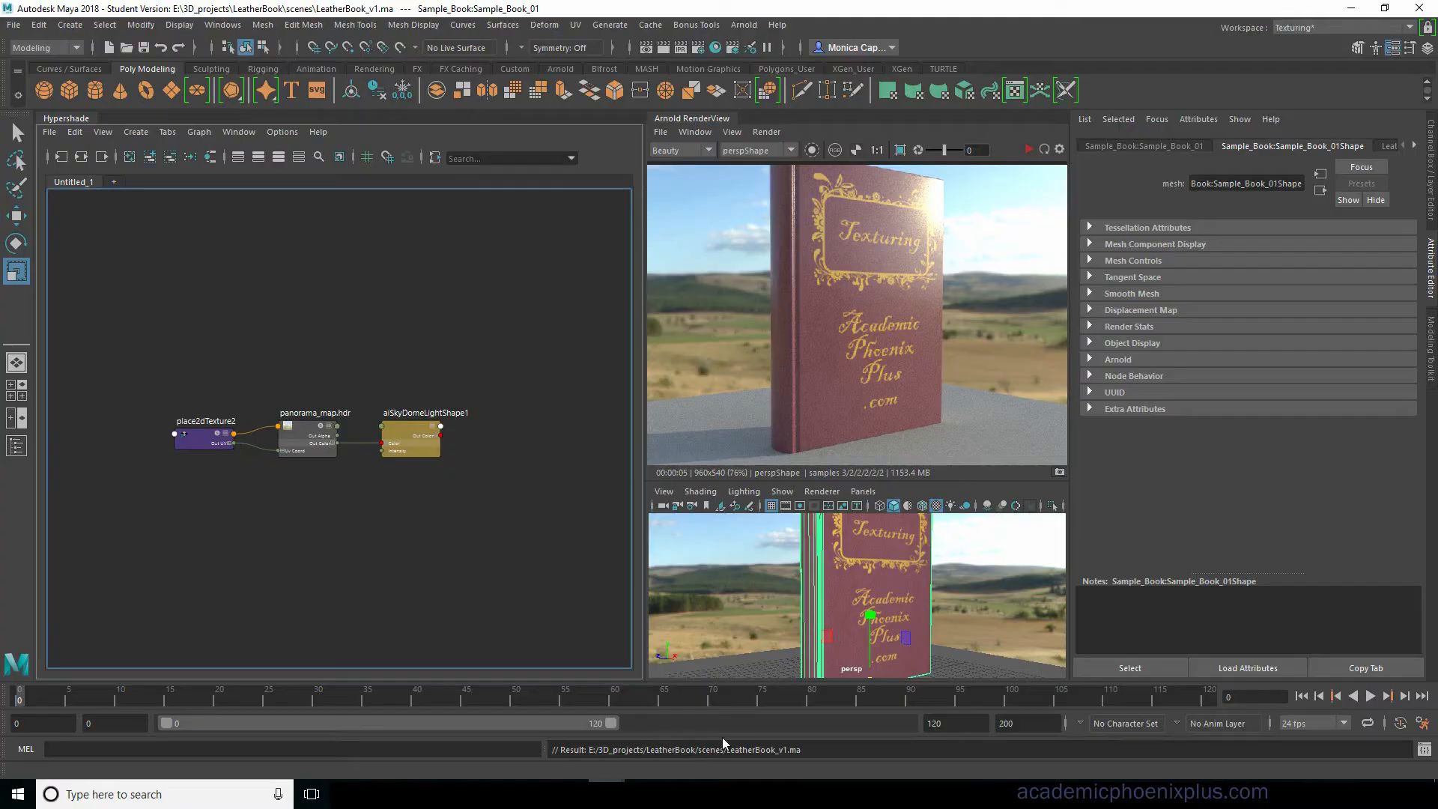
left_click(113, 182)
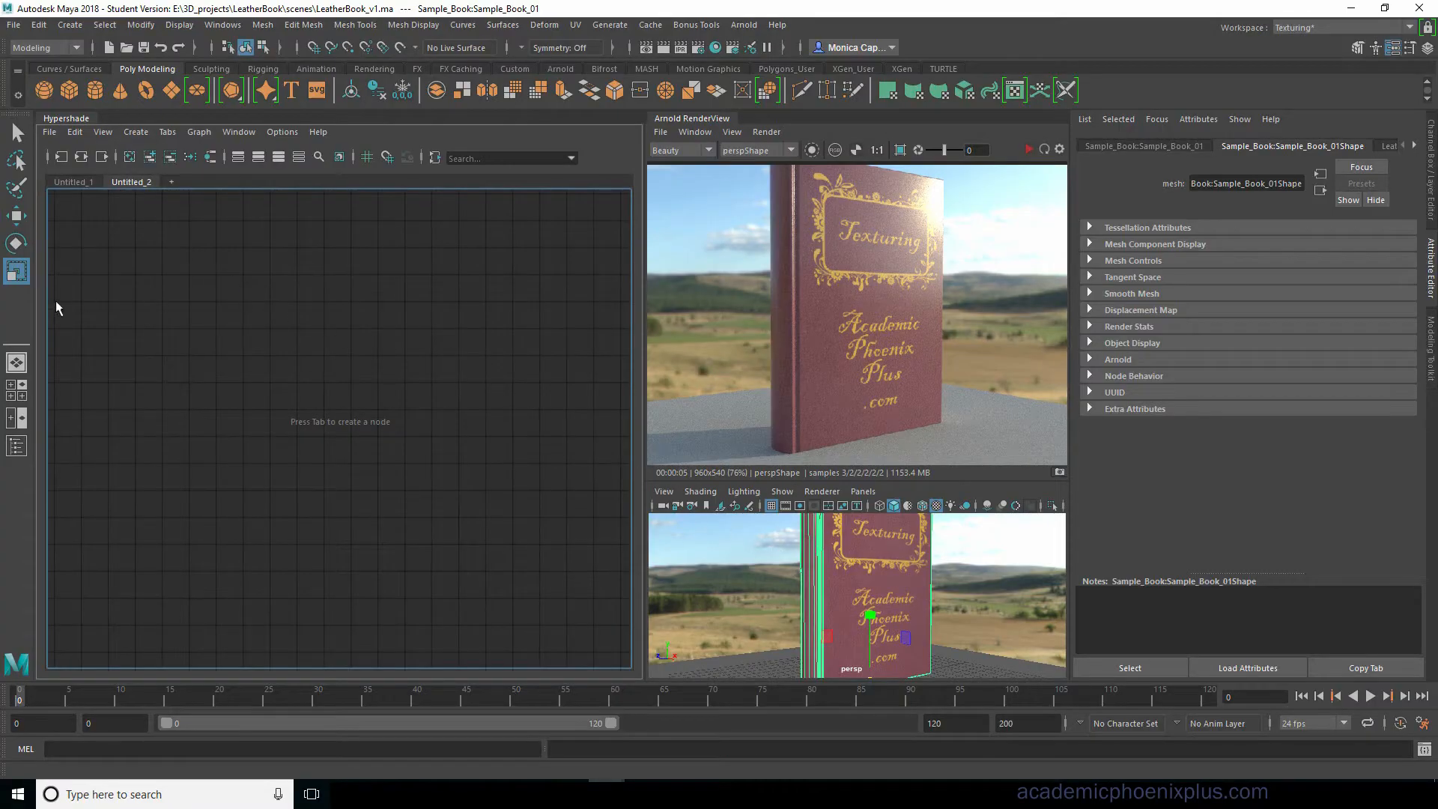
left_click(82, 157)
left_click(337, 409)
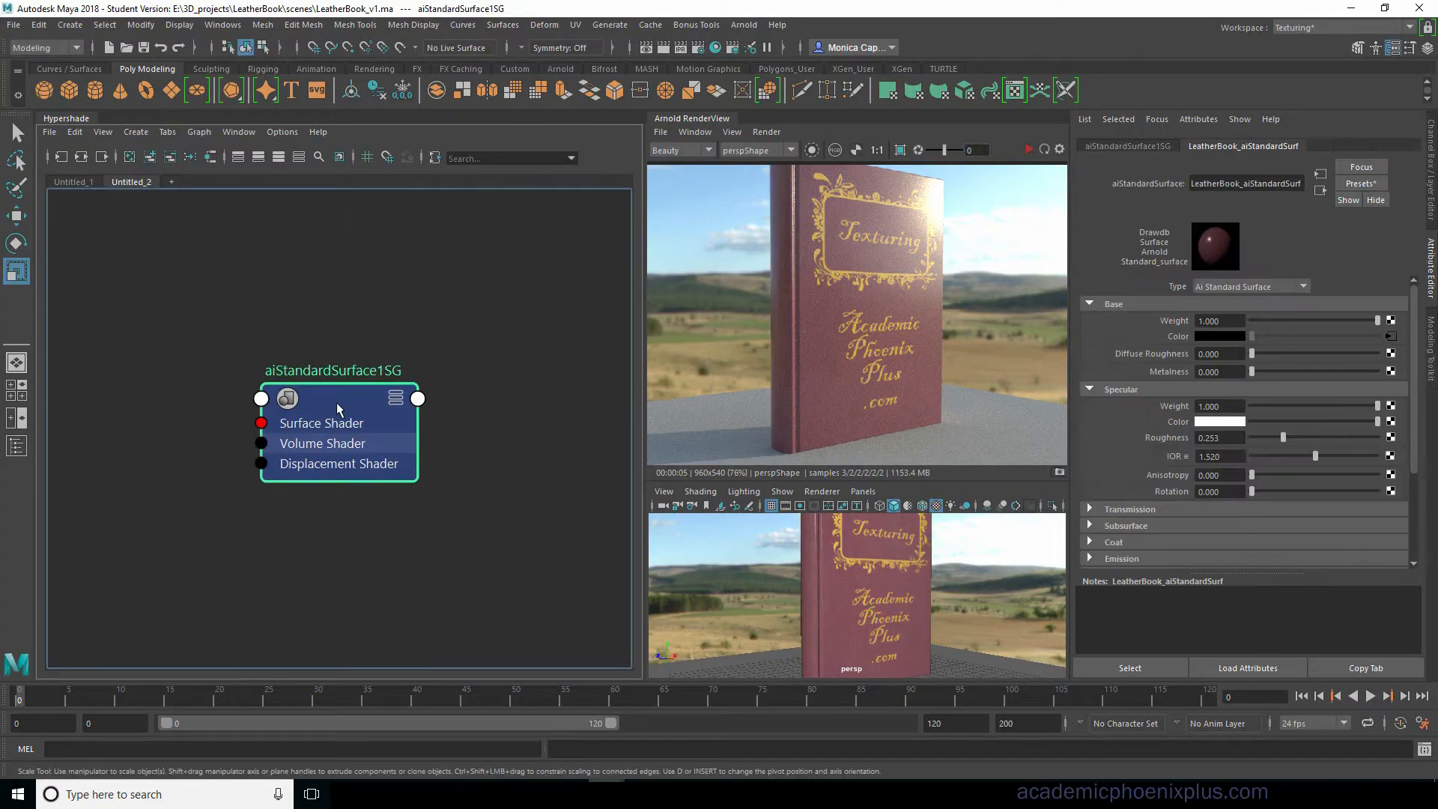
left_click(61, 157)
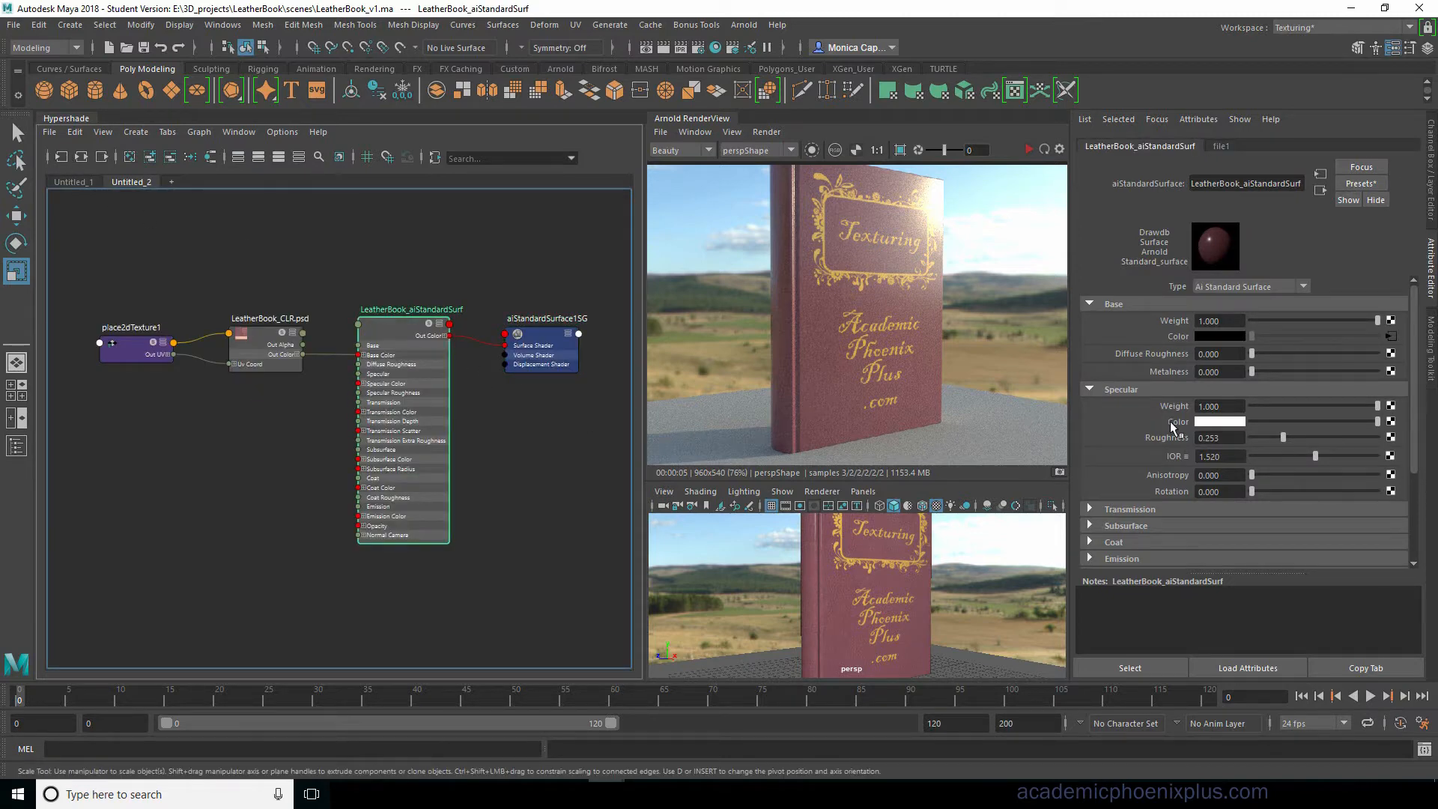
Connect a File texture using LeatherBook_SPC.psd to the specular color of the book's material and refresh the render.
left_click(1390, 421)
left_click(865, 286)
left_click(1395, 350)
left_click(592, 208)
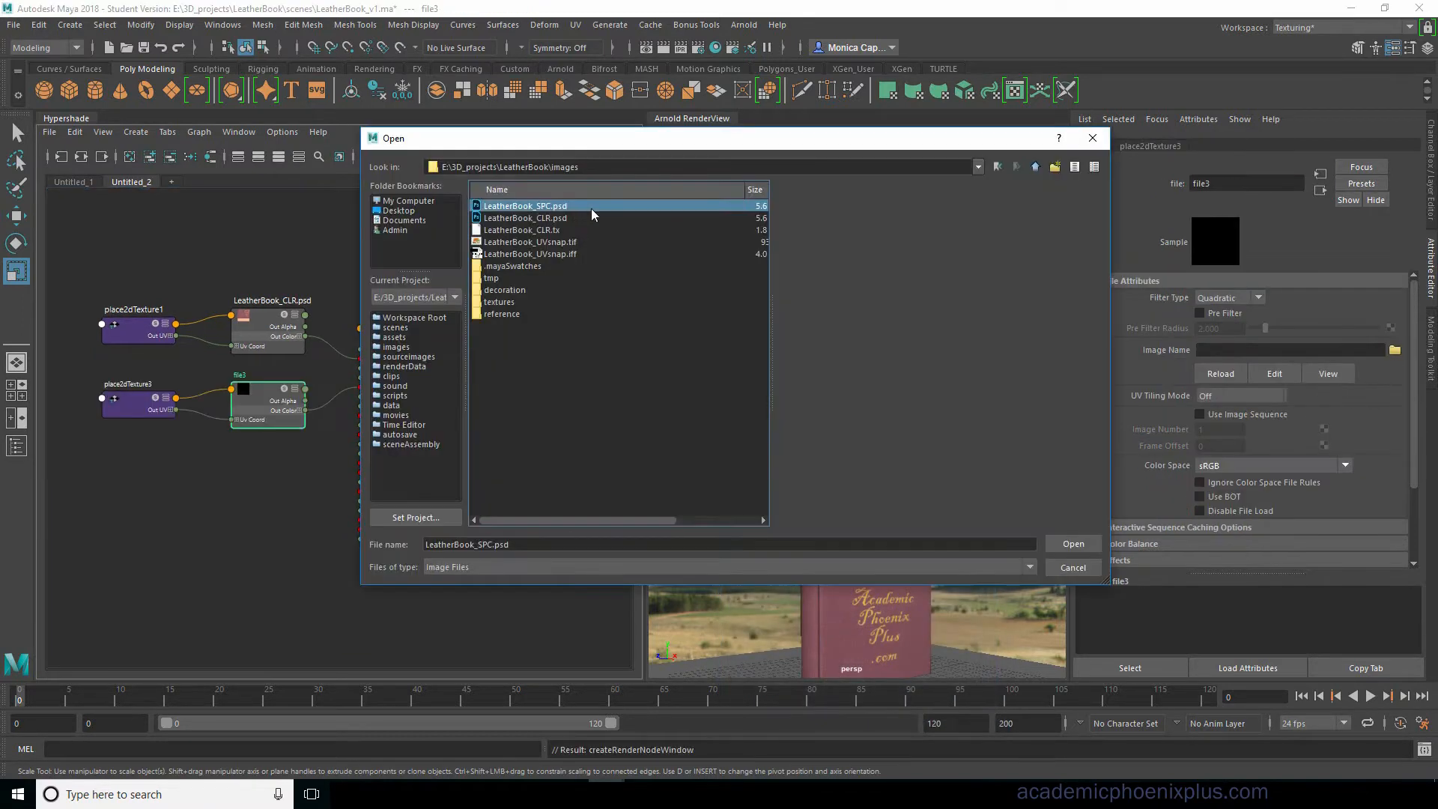
left_click(1072, 543)
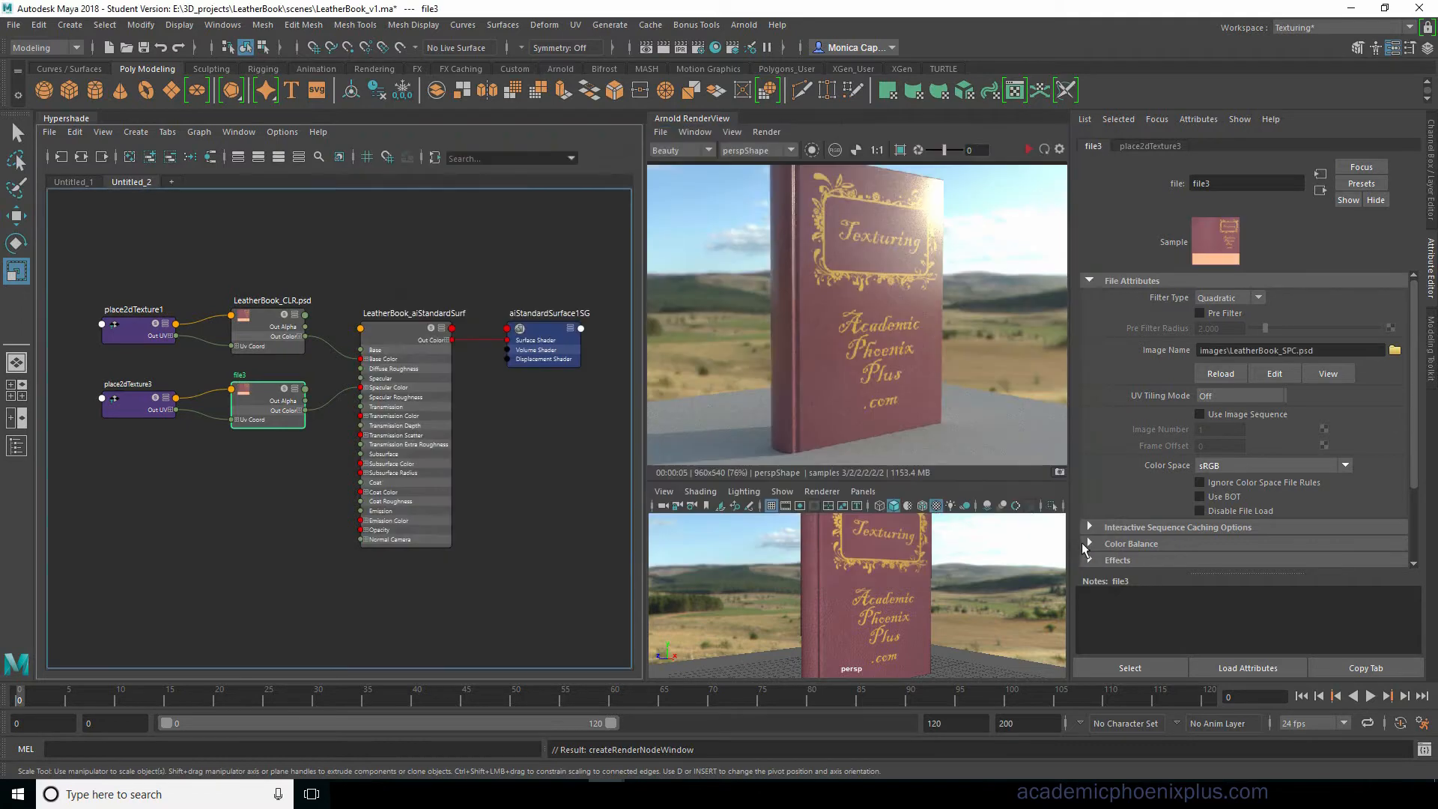
left_click(1043, 150)
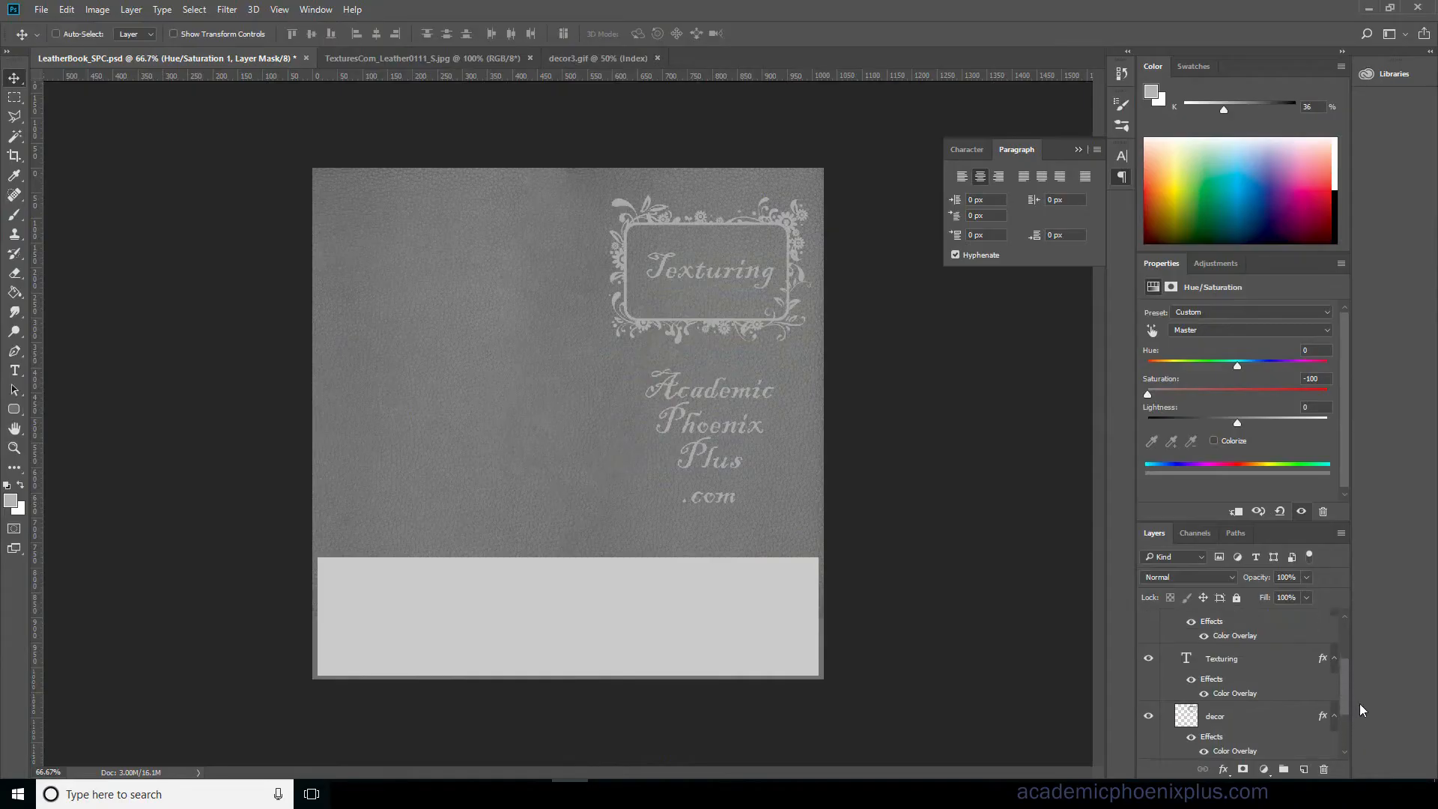
In Photoshop, move the Hue/Saturation adjustment below the decor layer, directly above the Paper layer.
scroll(1341, 708, "up", 5)
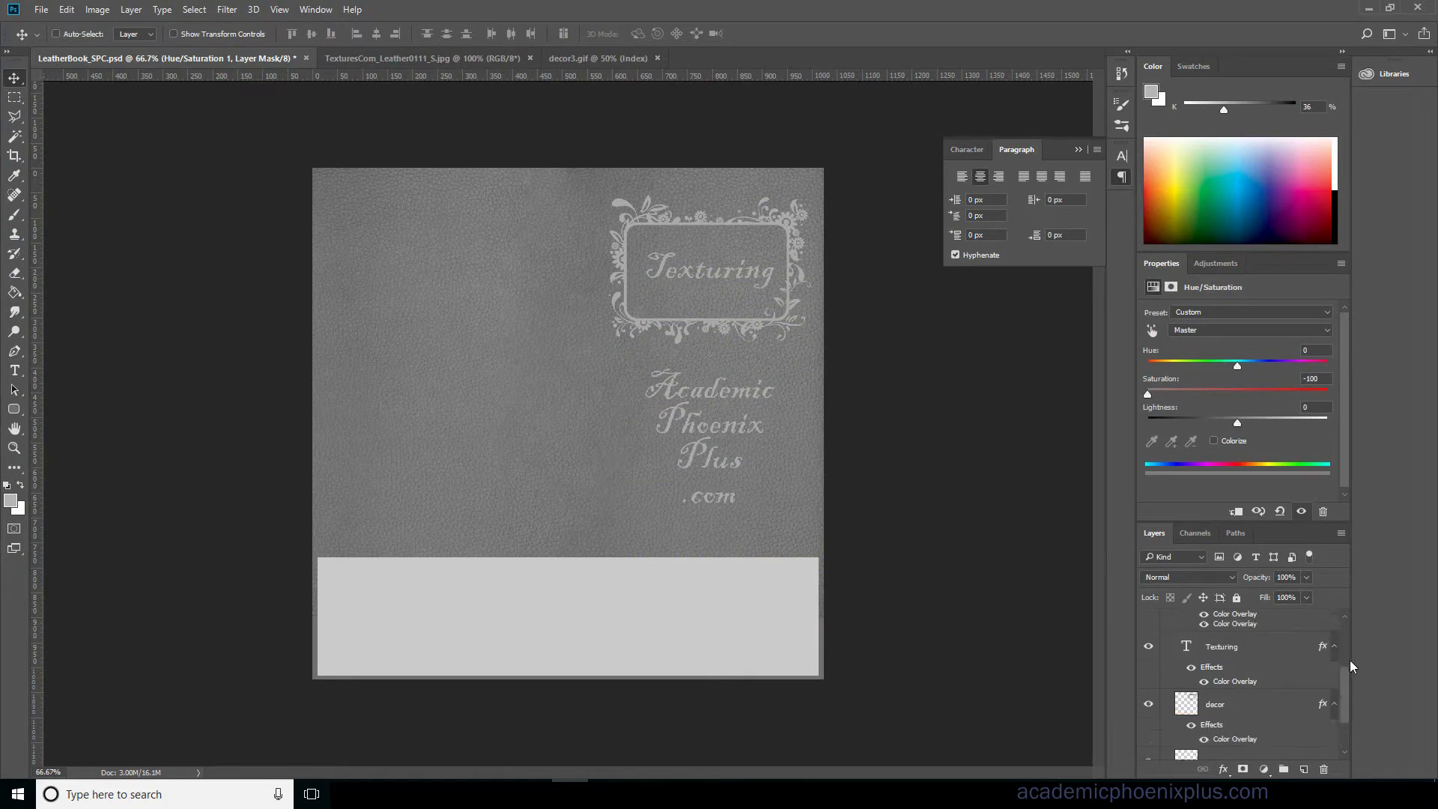
scroll(1345, 712, "down", 3)
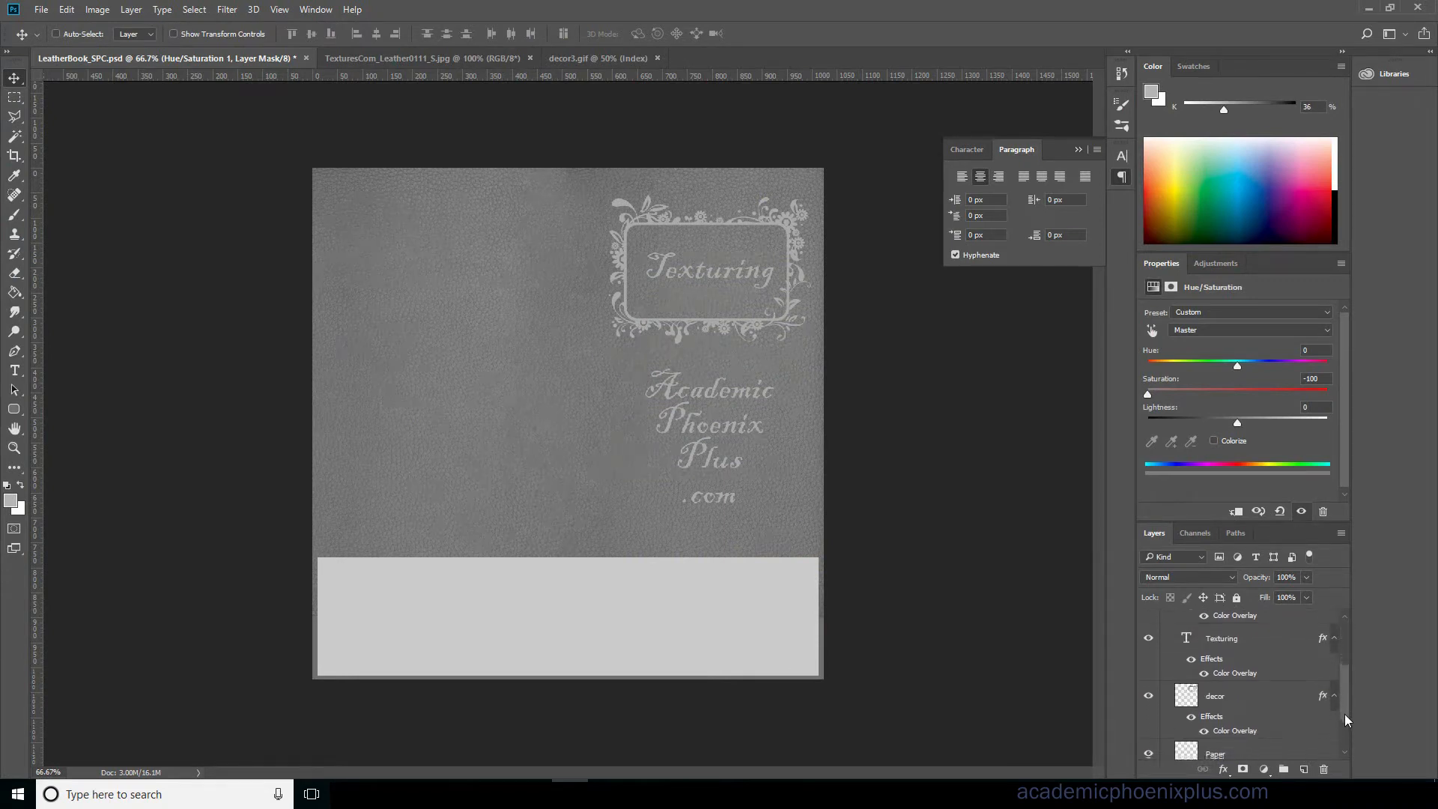
scroll(1340, 644, "up", 2)
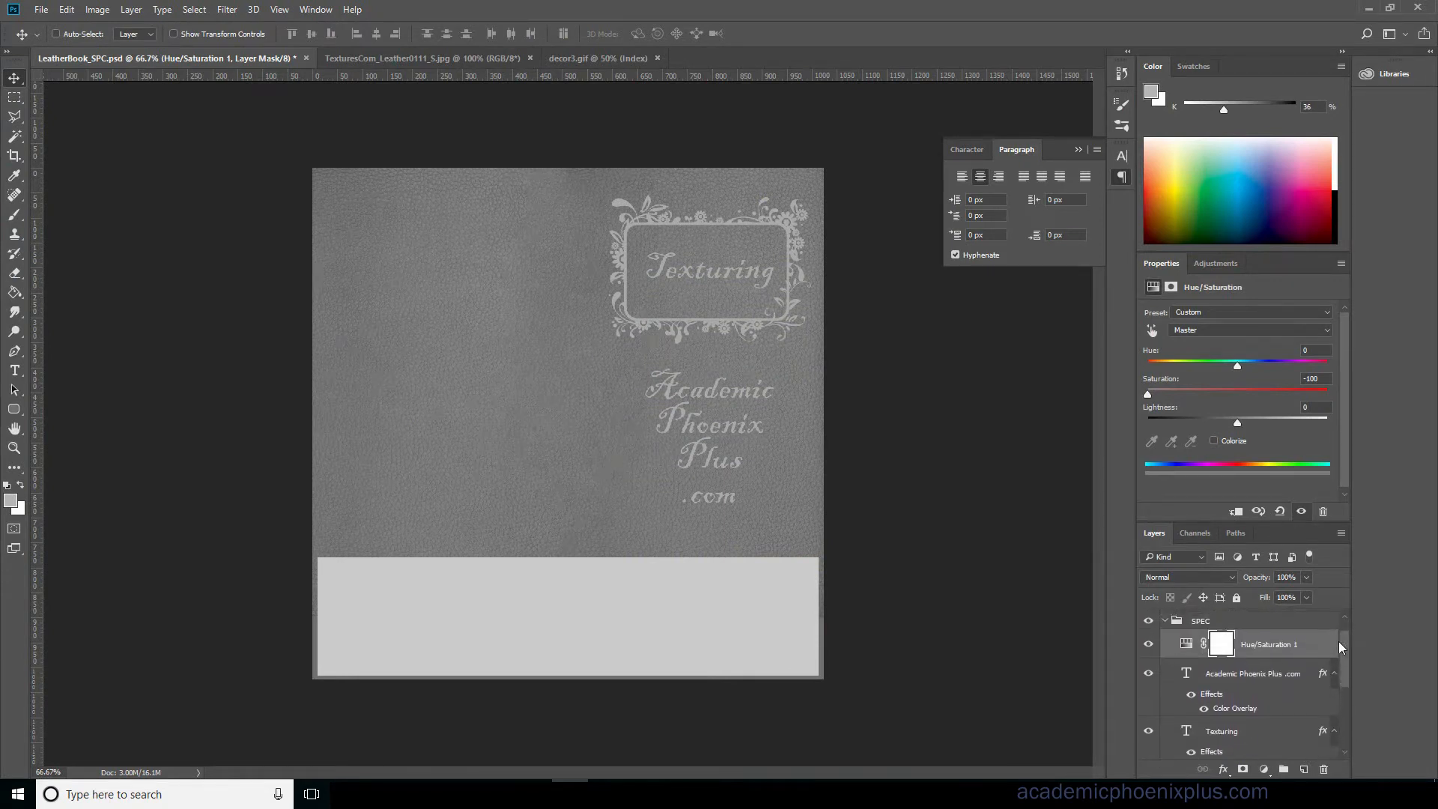
left_click_drag(1245, 522, 1245, 449)
left_click_drag(1232, 569, 1229, 671)
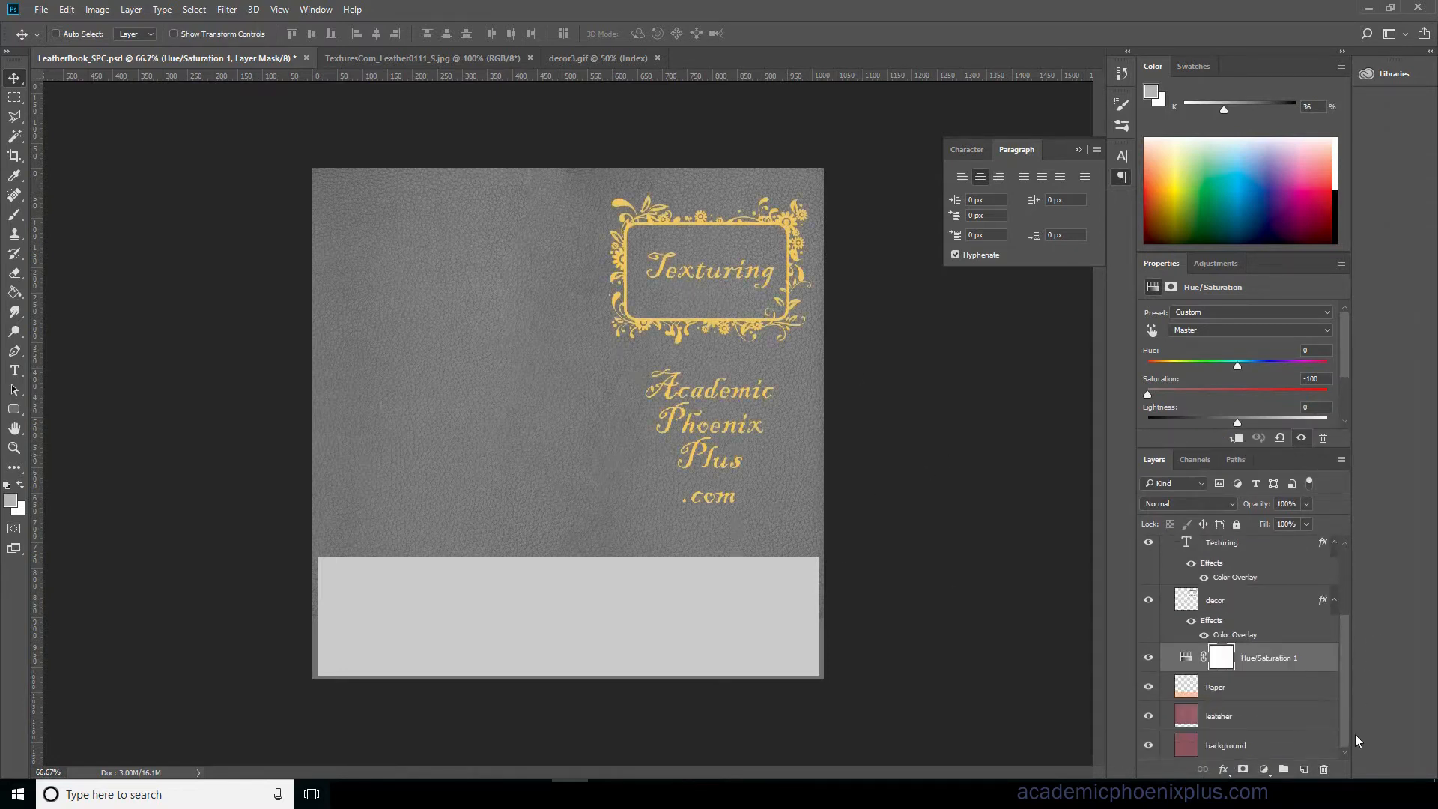
Add a second Hue/Saturation adjustment directly above the leather layer and set its lightness to -35.
left_click(1258, 716)
left_click(1264, 769)
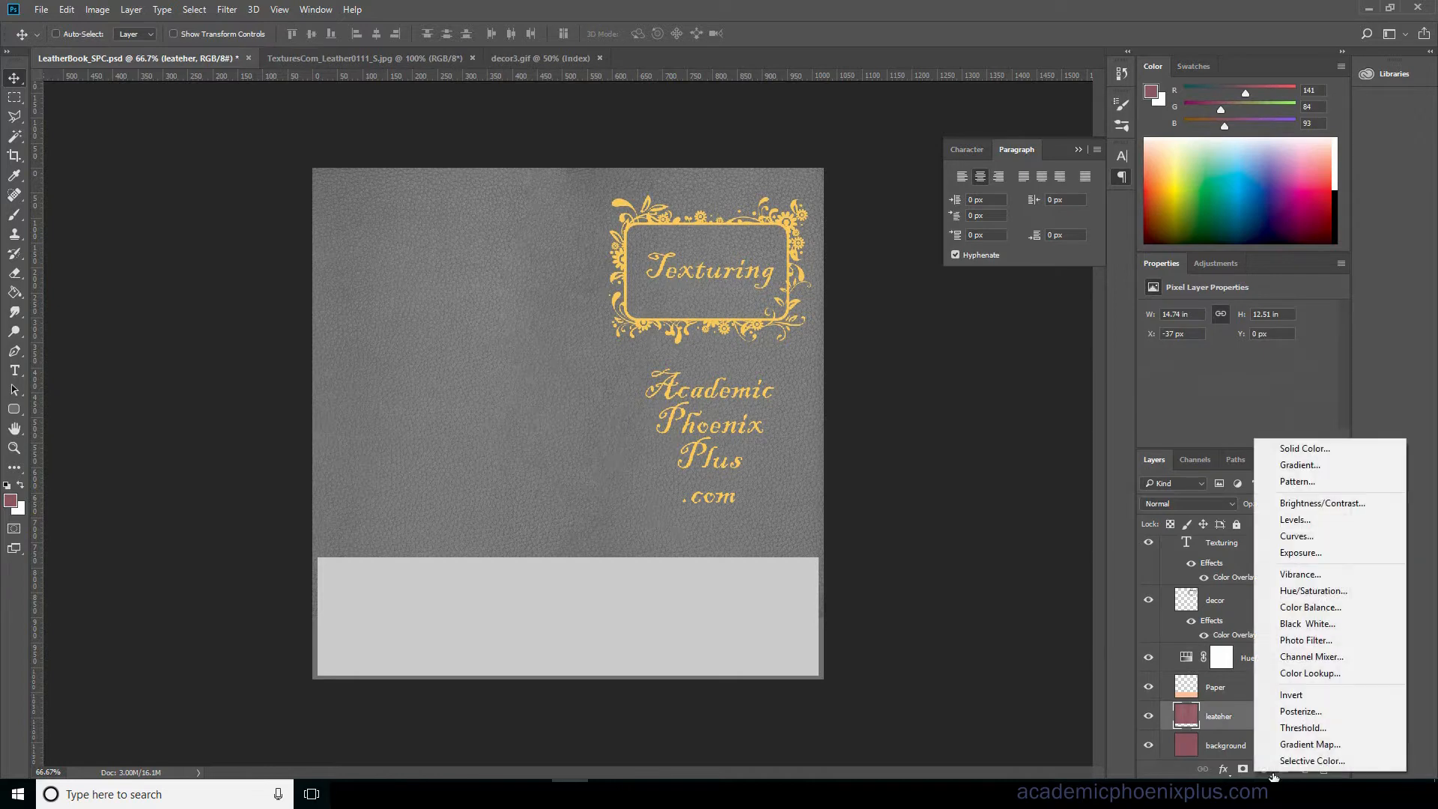
left_click(1372, 590)
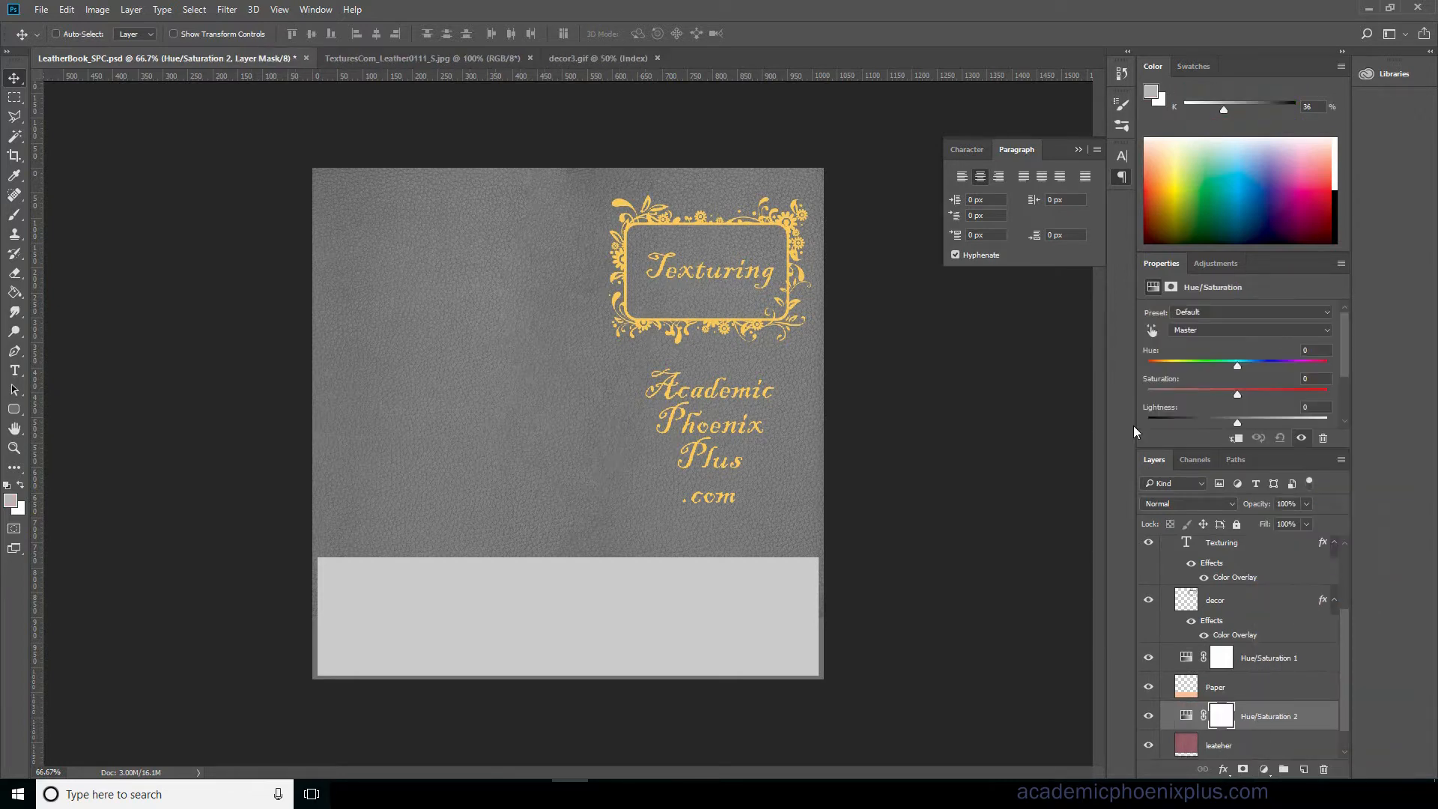
left_click_drag(1237, 422, 1206, 421)
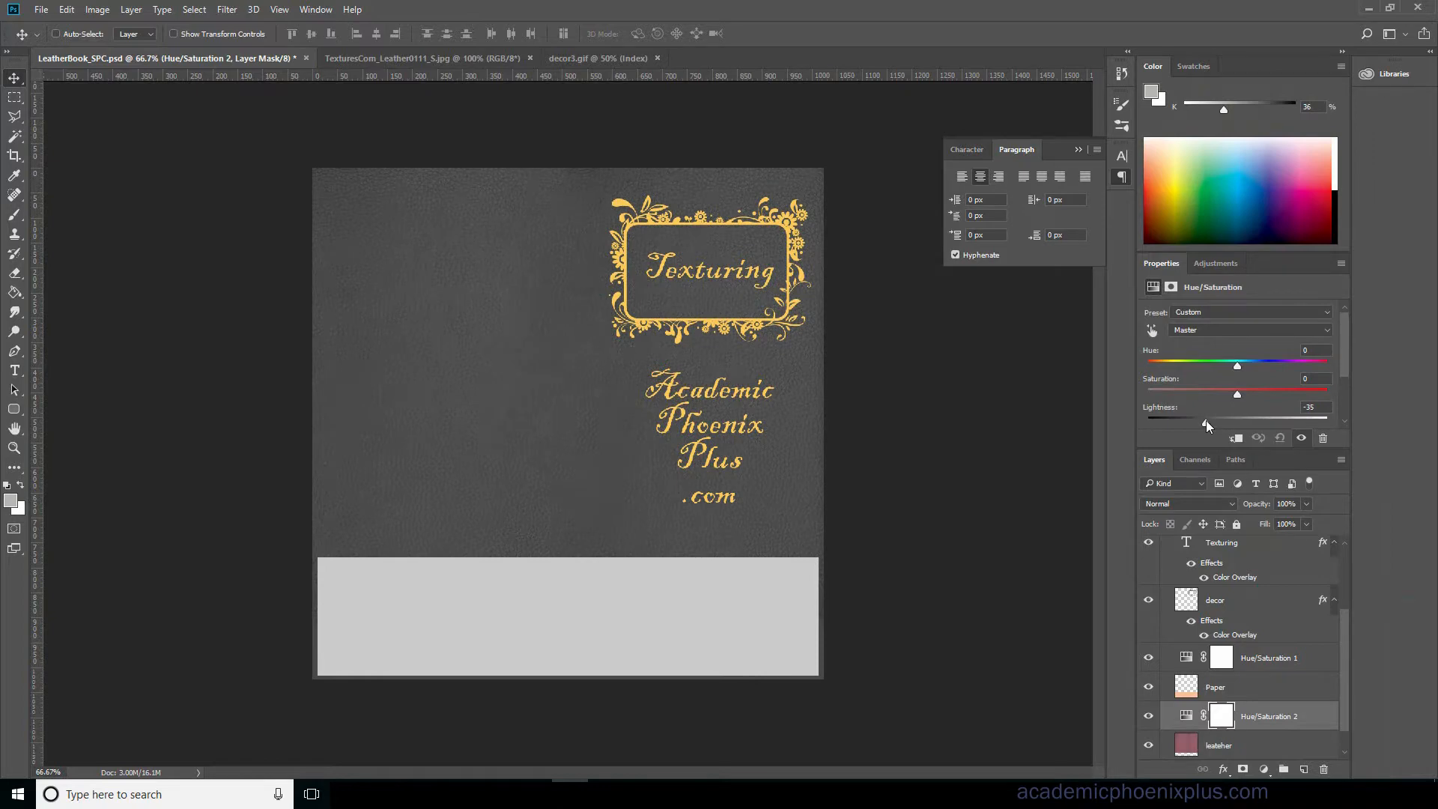
left_click_drag(1260, 689, 1261, 684)
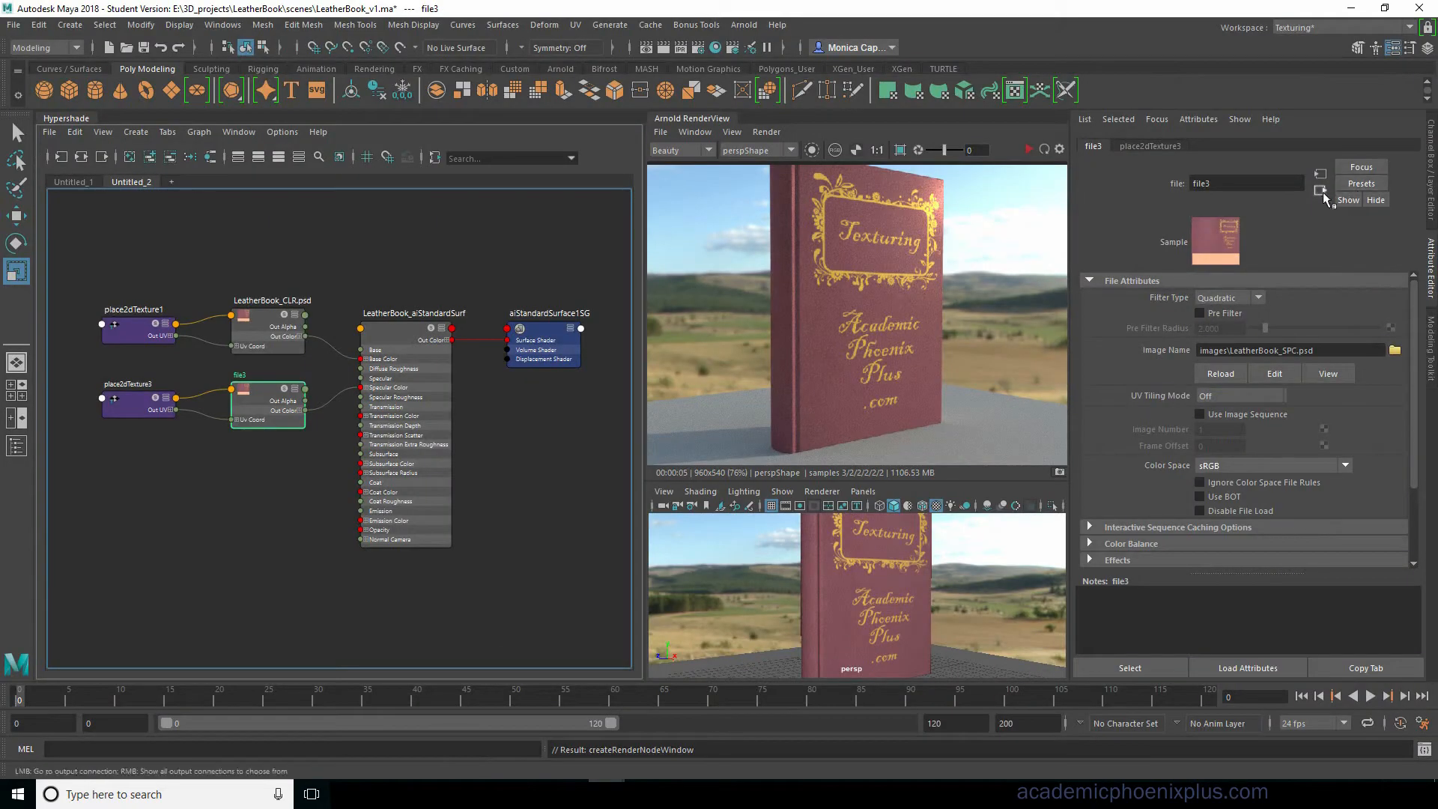
In Maya, reload the LeatherBook_SPC.psd texture and view the book's updated render from a slightly different angle.
left_click(1218, 379)
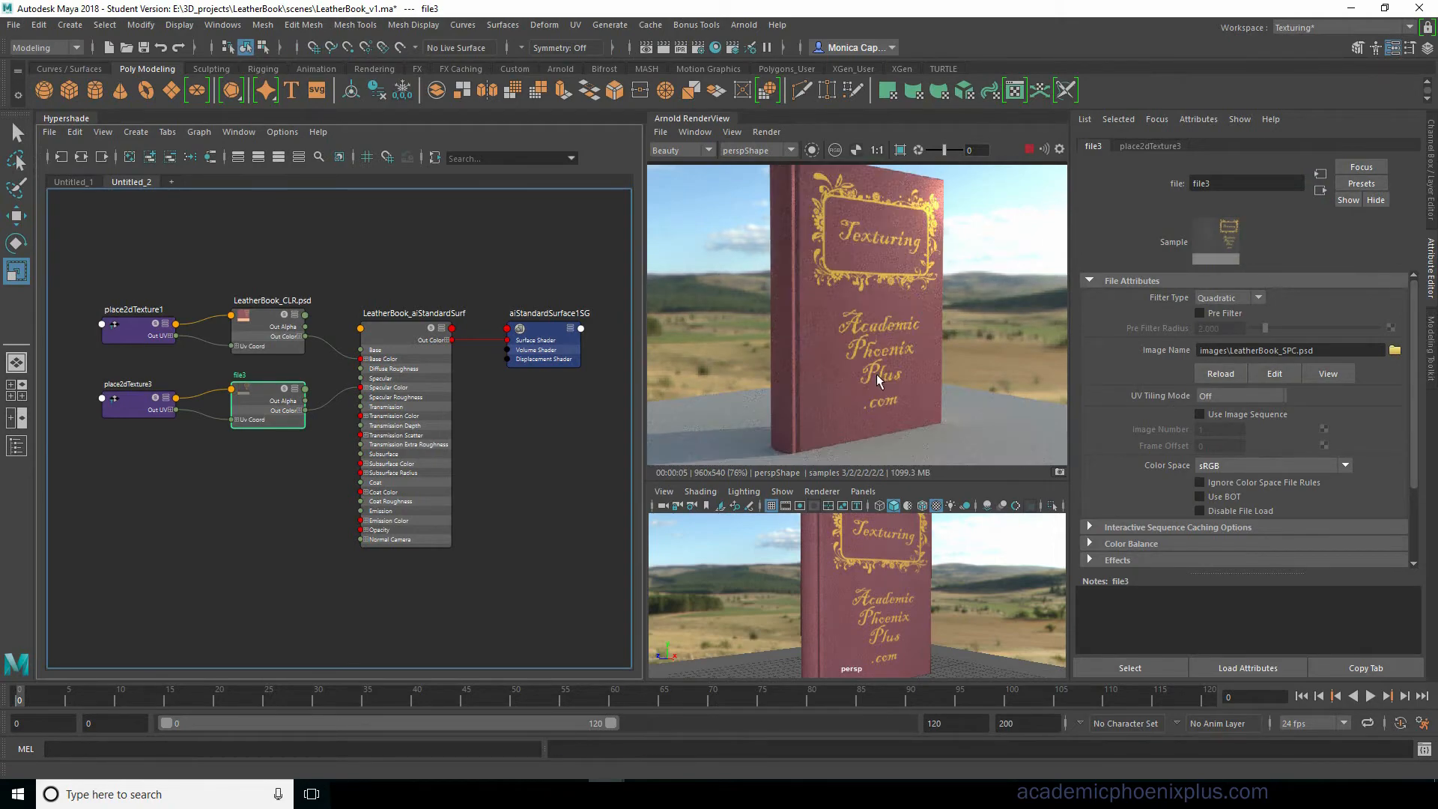
left_click_drag(898, 585, 909, 585, "alt")
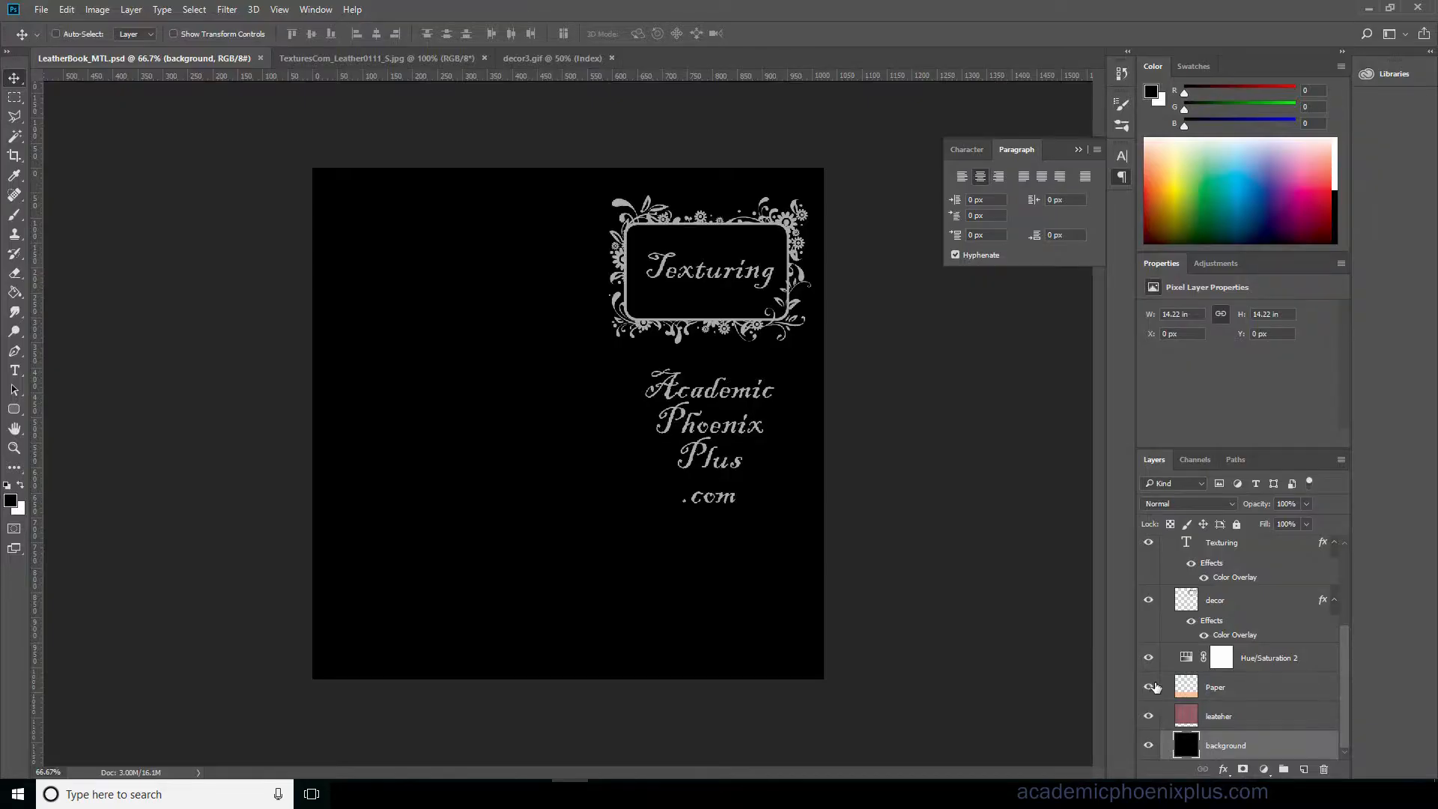
In Photoshop, show the Paper and leather layers of the LeatherBook_MTL document and save it under a new name in the images folder.
left_click(1149, 686)
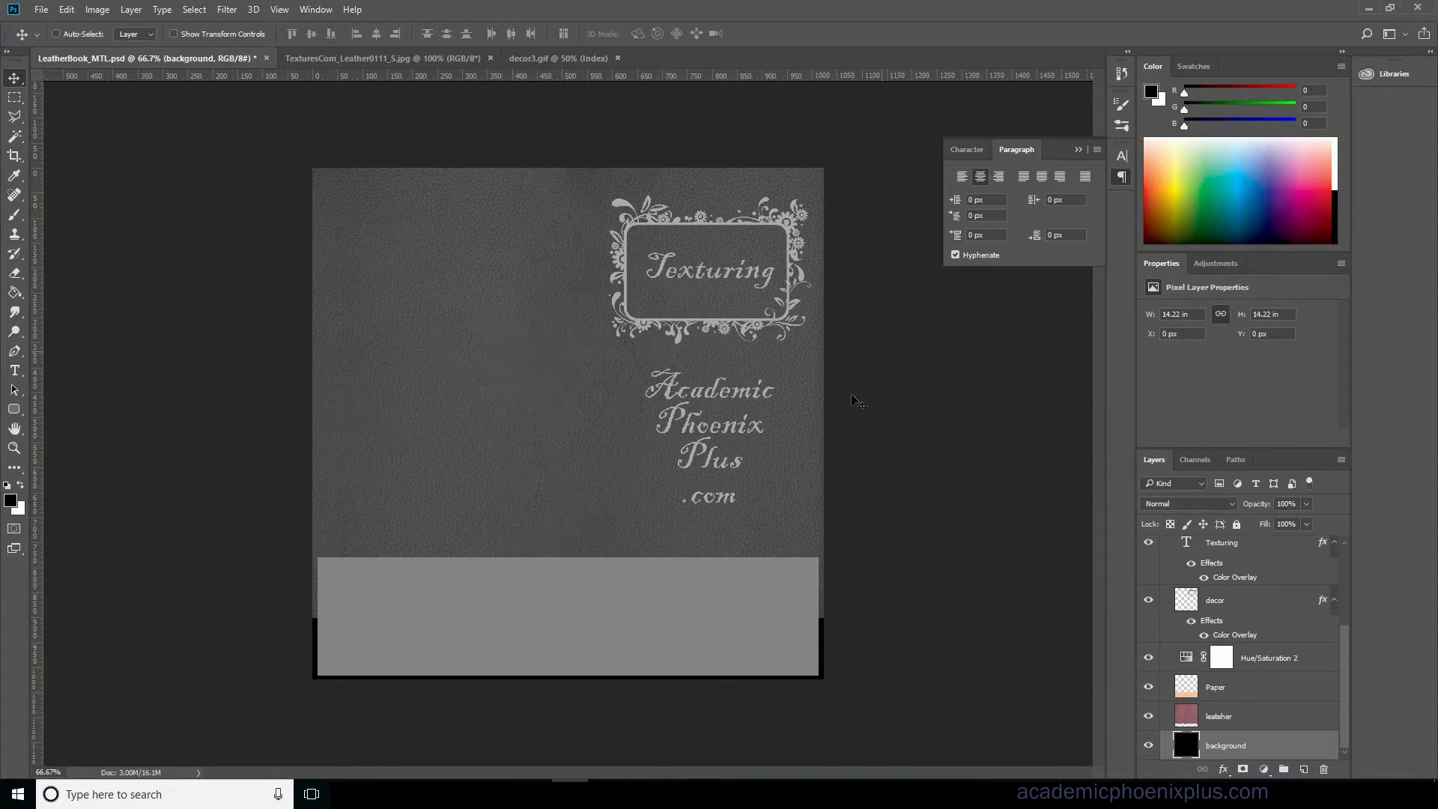
key("ctrl+shift+s")
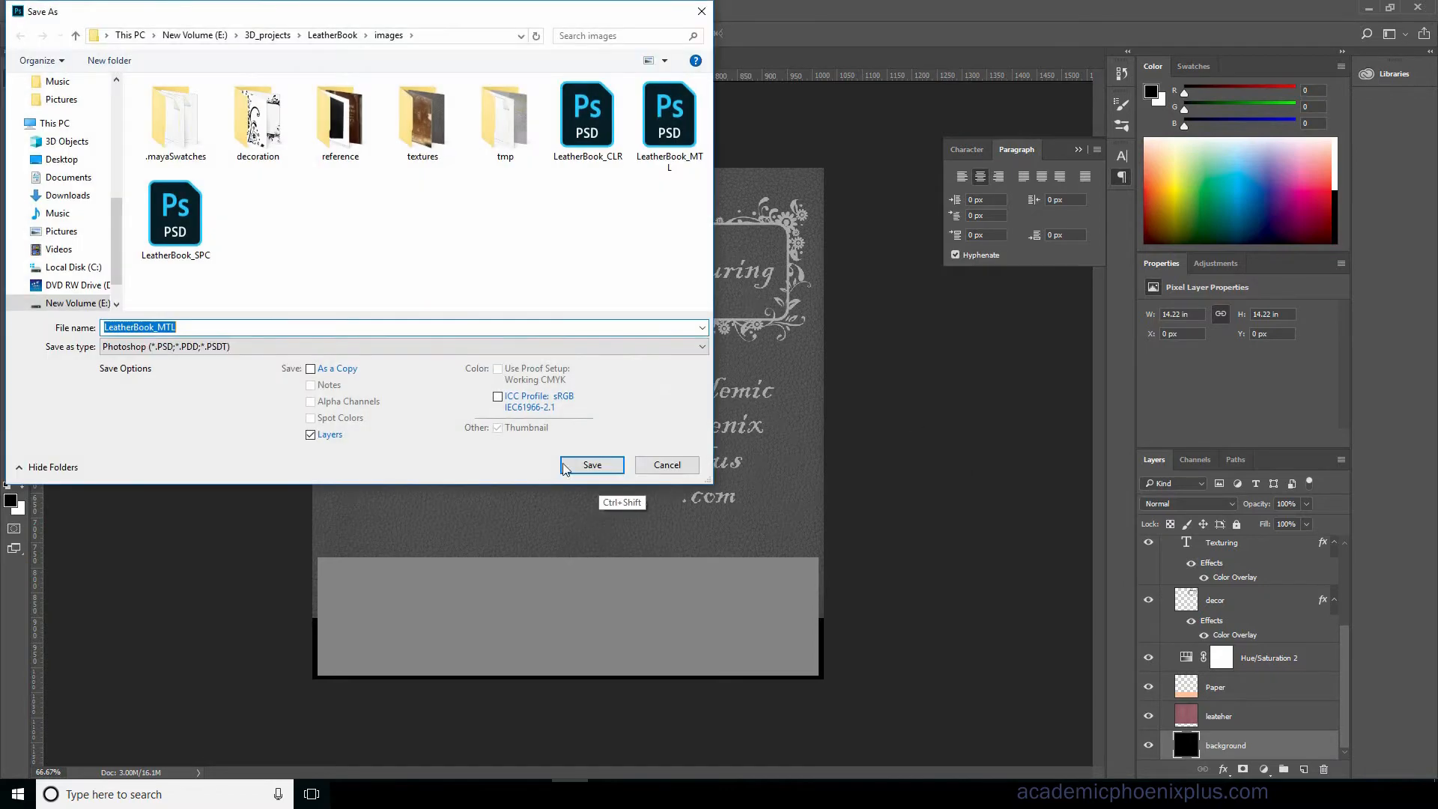
left_click(152, 327)
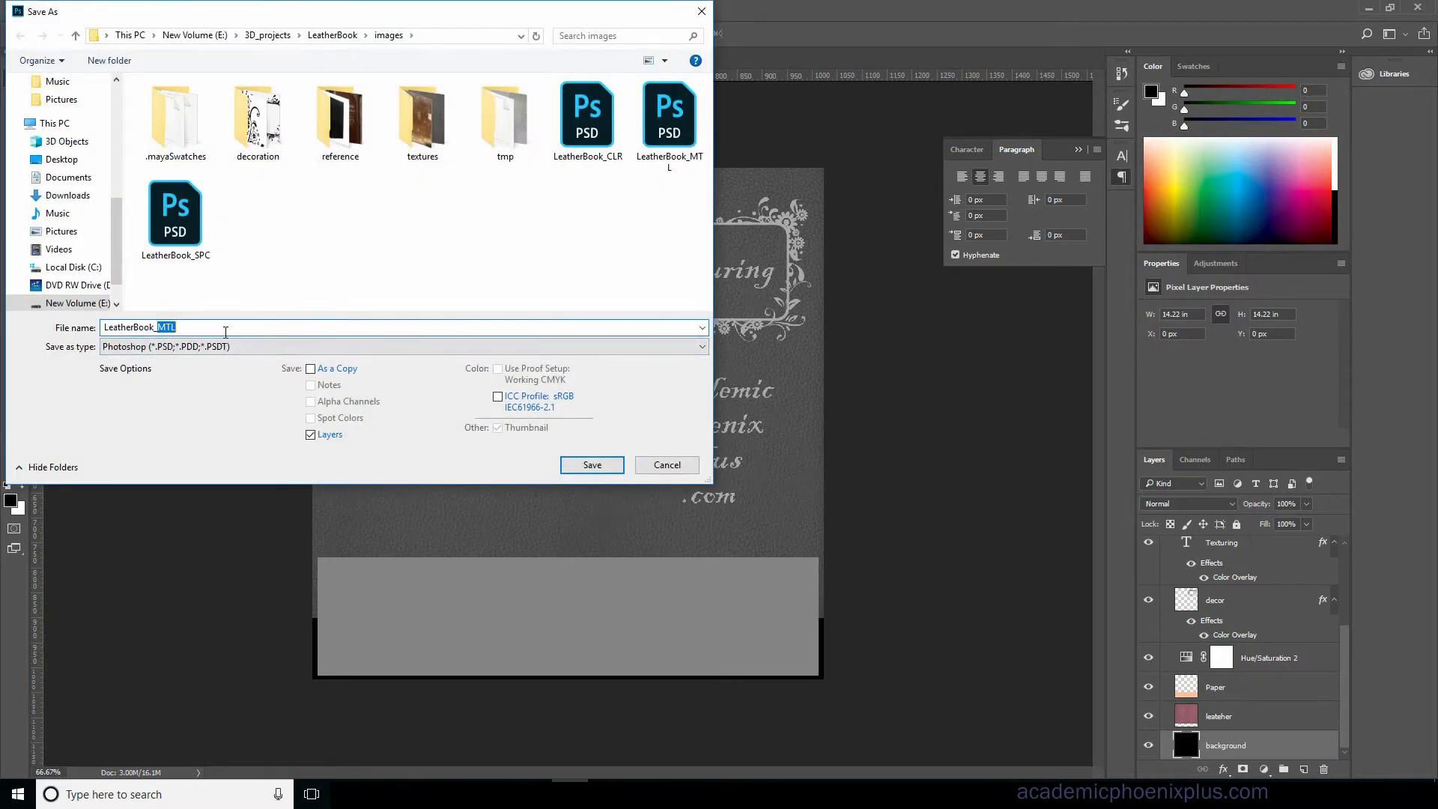
key("Return")
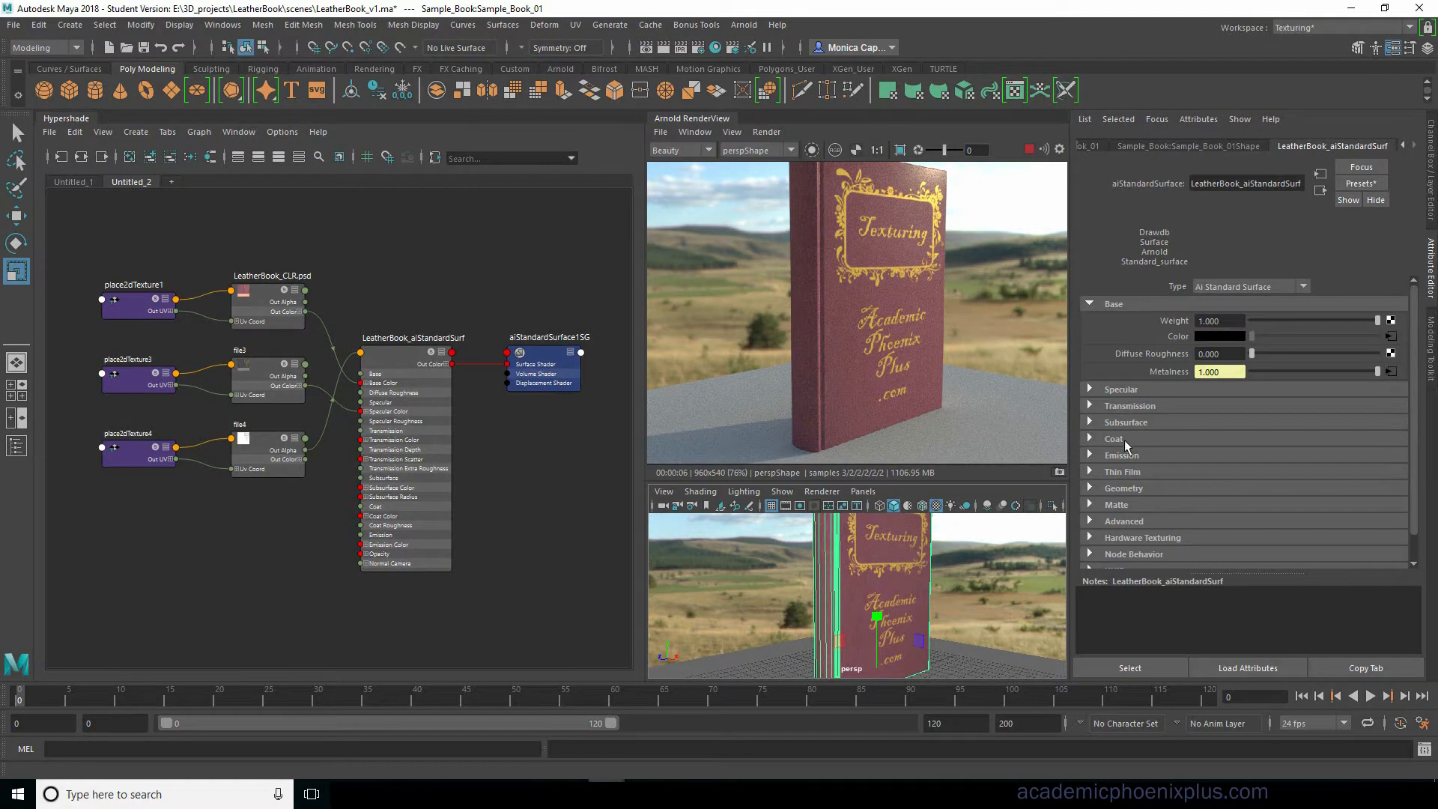
In Maya, connect a new File texture to the Bump Mapping attribute of the book's LeatherBook material.
left_click(1139, 489)
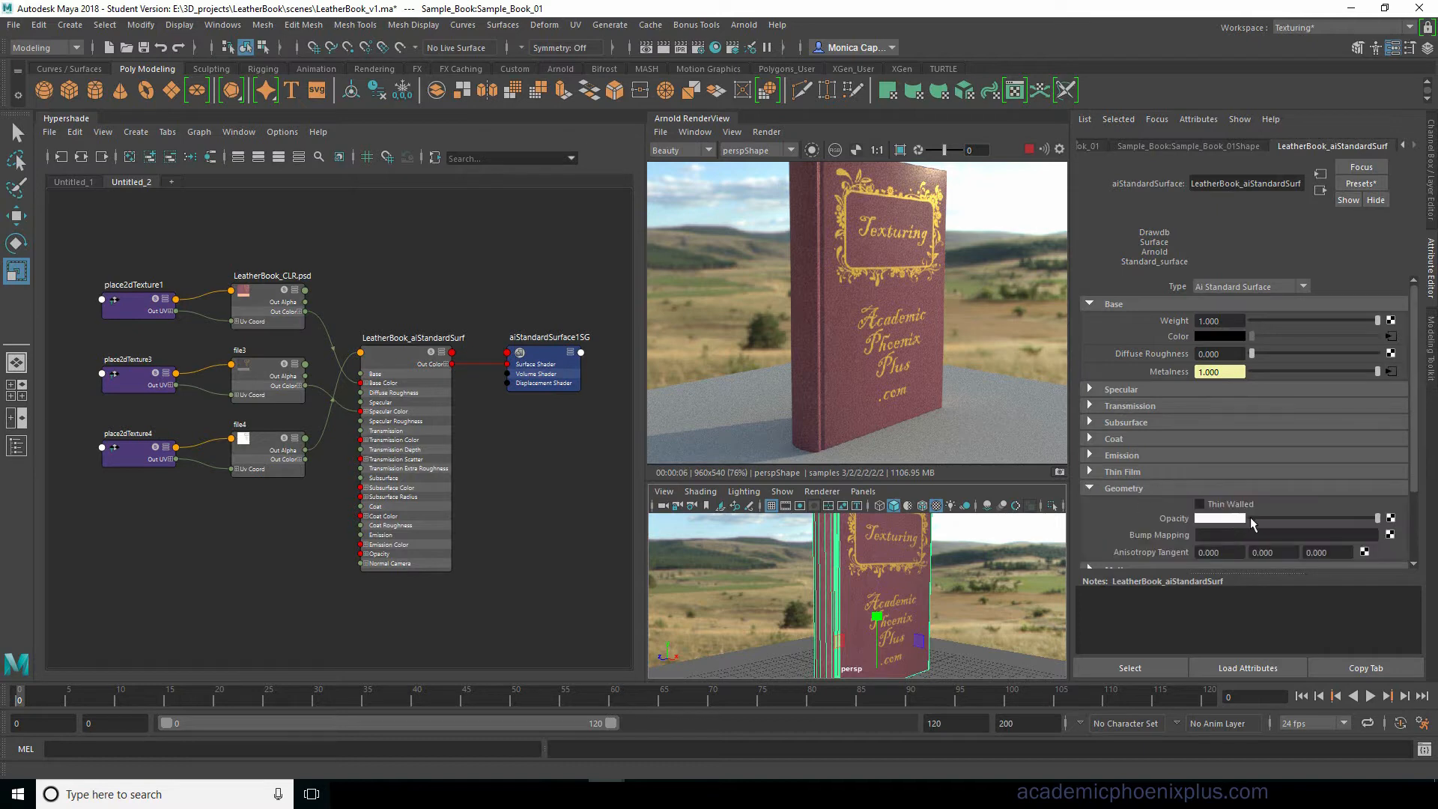
left_click(1389, 534)
left_click(891, 294)
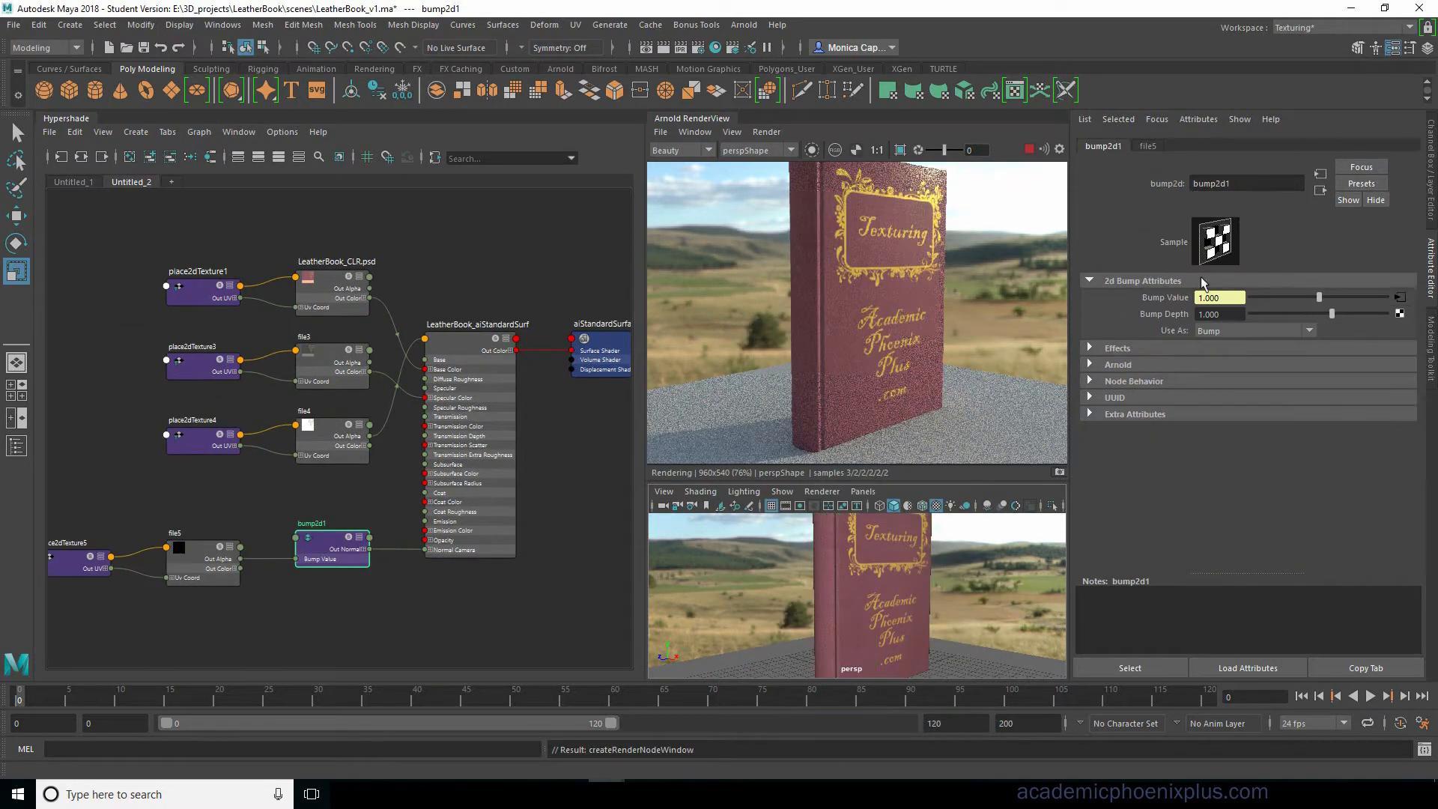
Load LeatherBook_BMP.psd from the images folder into the File texture feeding the bump node's Bump Value.
left_click(1399, 298)
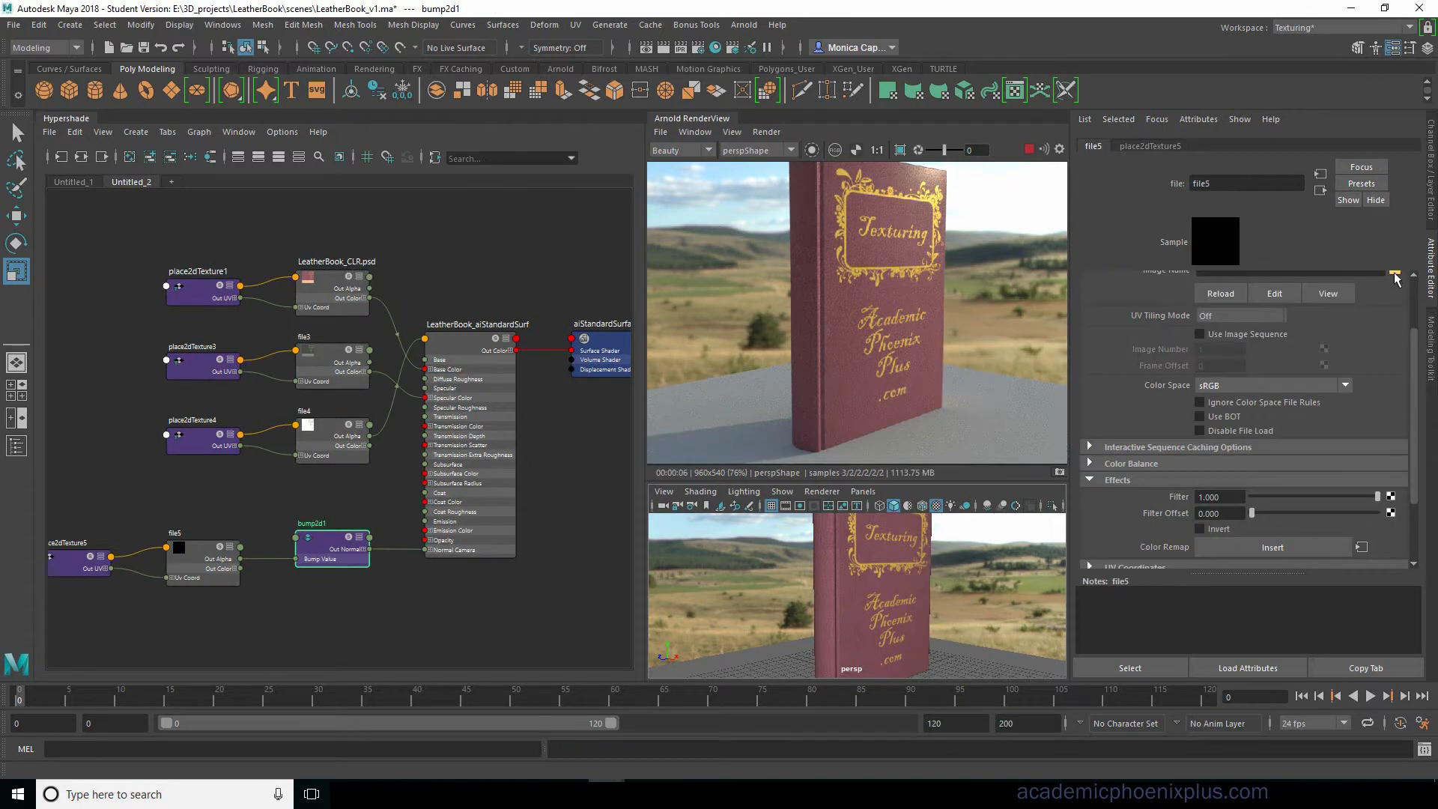
left_click(1395, 272)
double_click(544, 209)
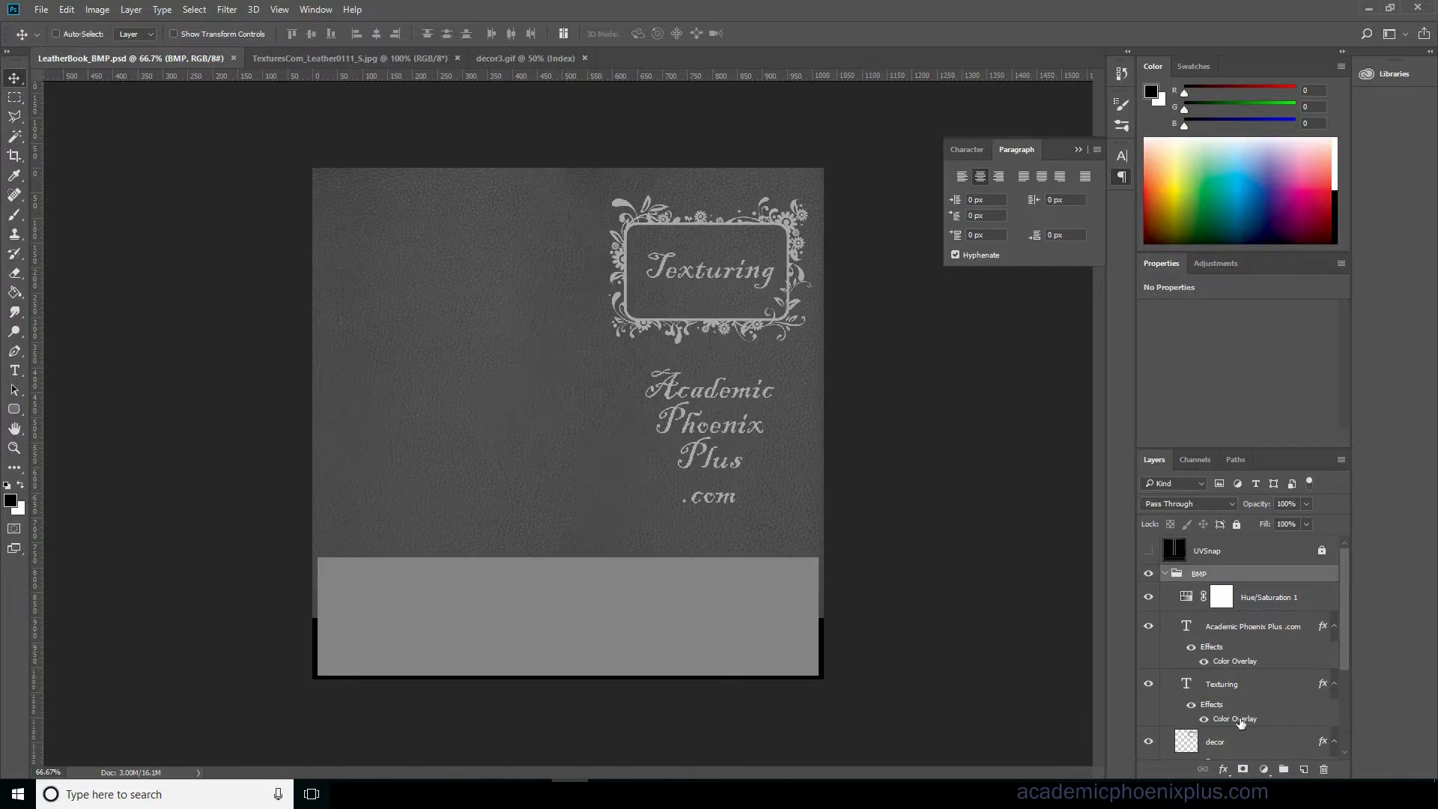
In Photoshop, change the Color Overlay of the Texturing text layer in LeatherBook_BMP.psd to dark grey #1f1f1f.
double_click(1236, 719)
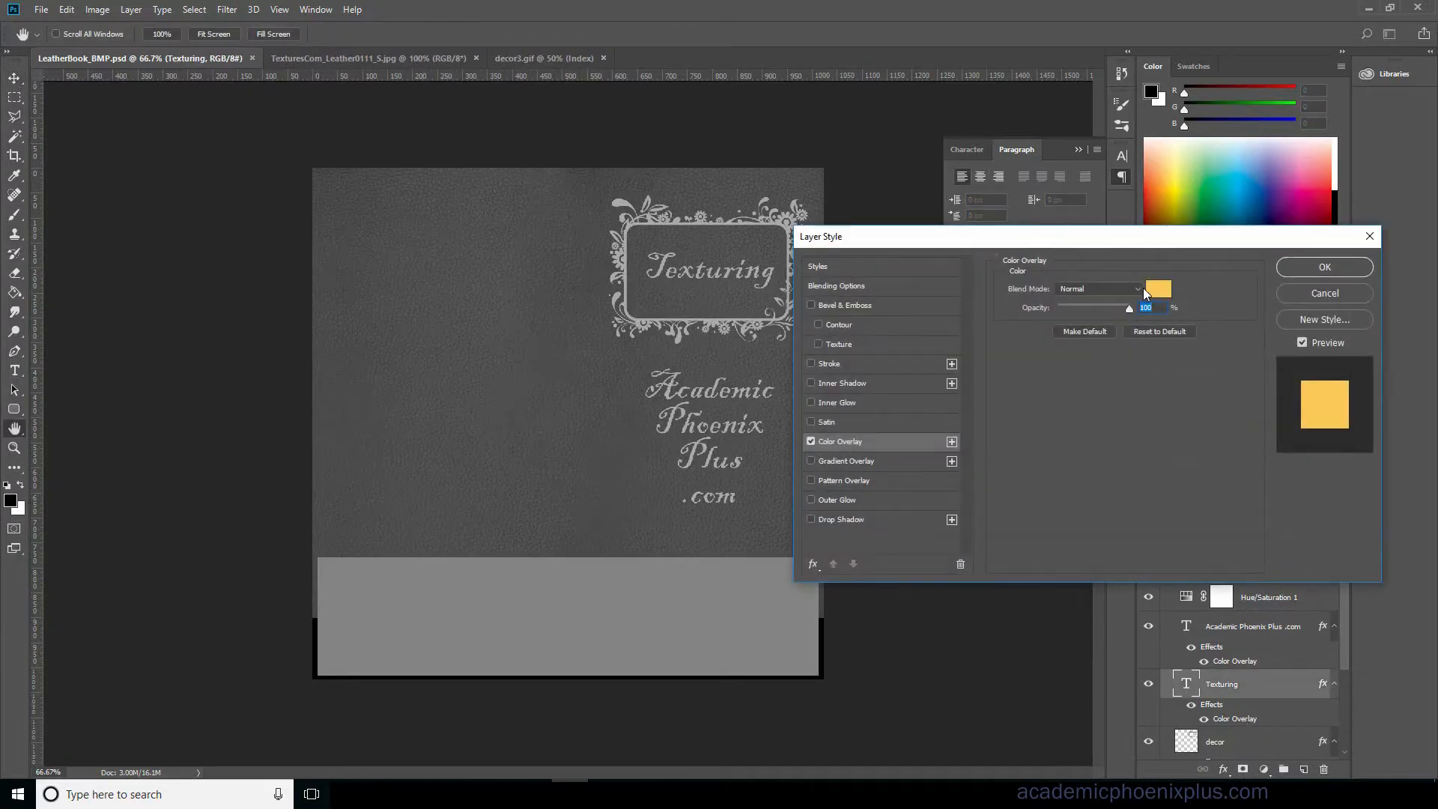
left_click(1154, 290)
left_click_drag(448, 242, 312, 265)
mouse_move(332, 371)
left_mouse_down()
mouse_move(148, 392)
mouse_move(118, 421)
mouse_move(169, 424)
mouse_move(138, 465)
left_mouse_up()
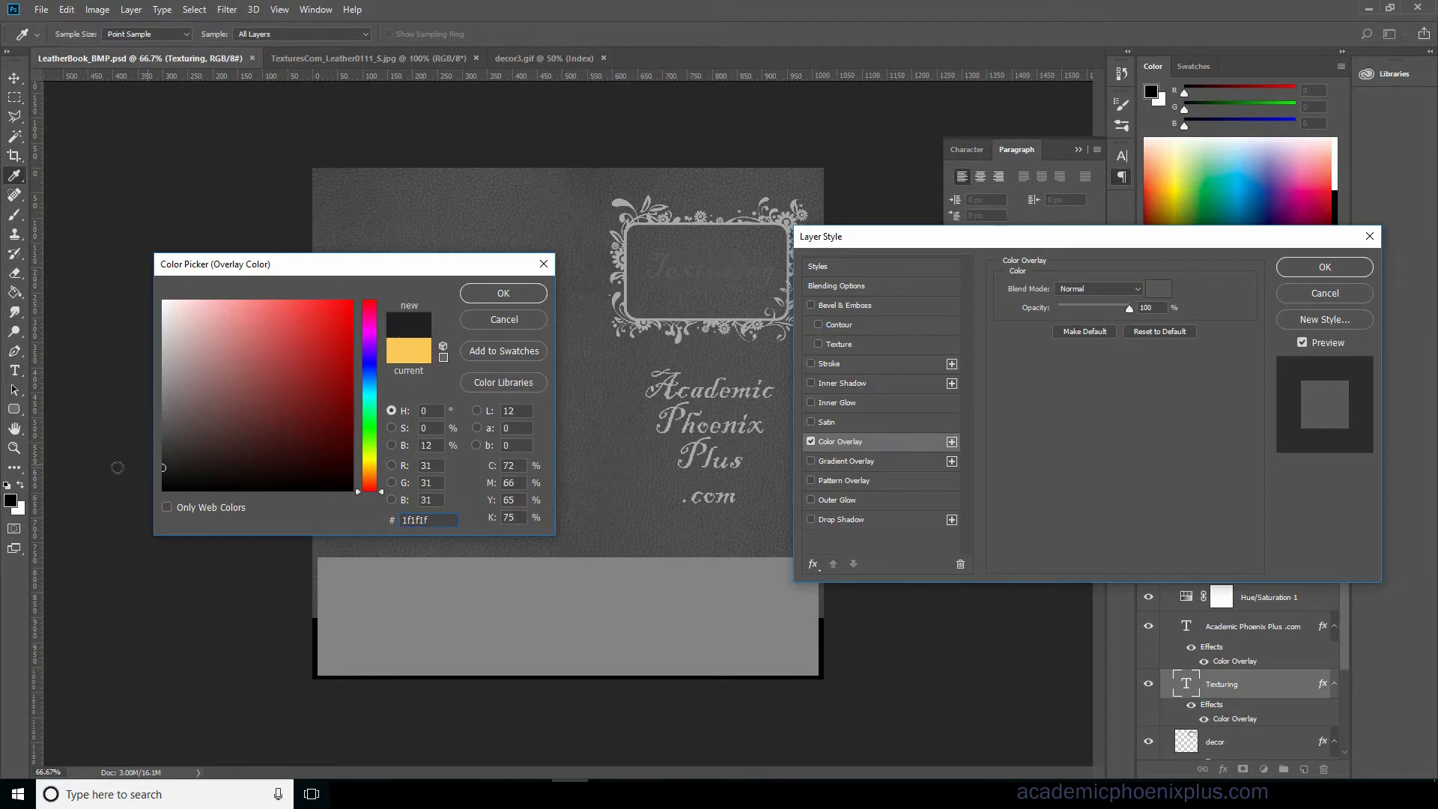
left_click(501, 299)
left_click(1323, 268)
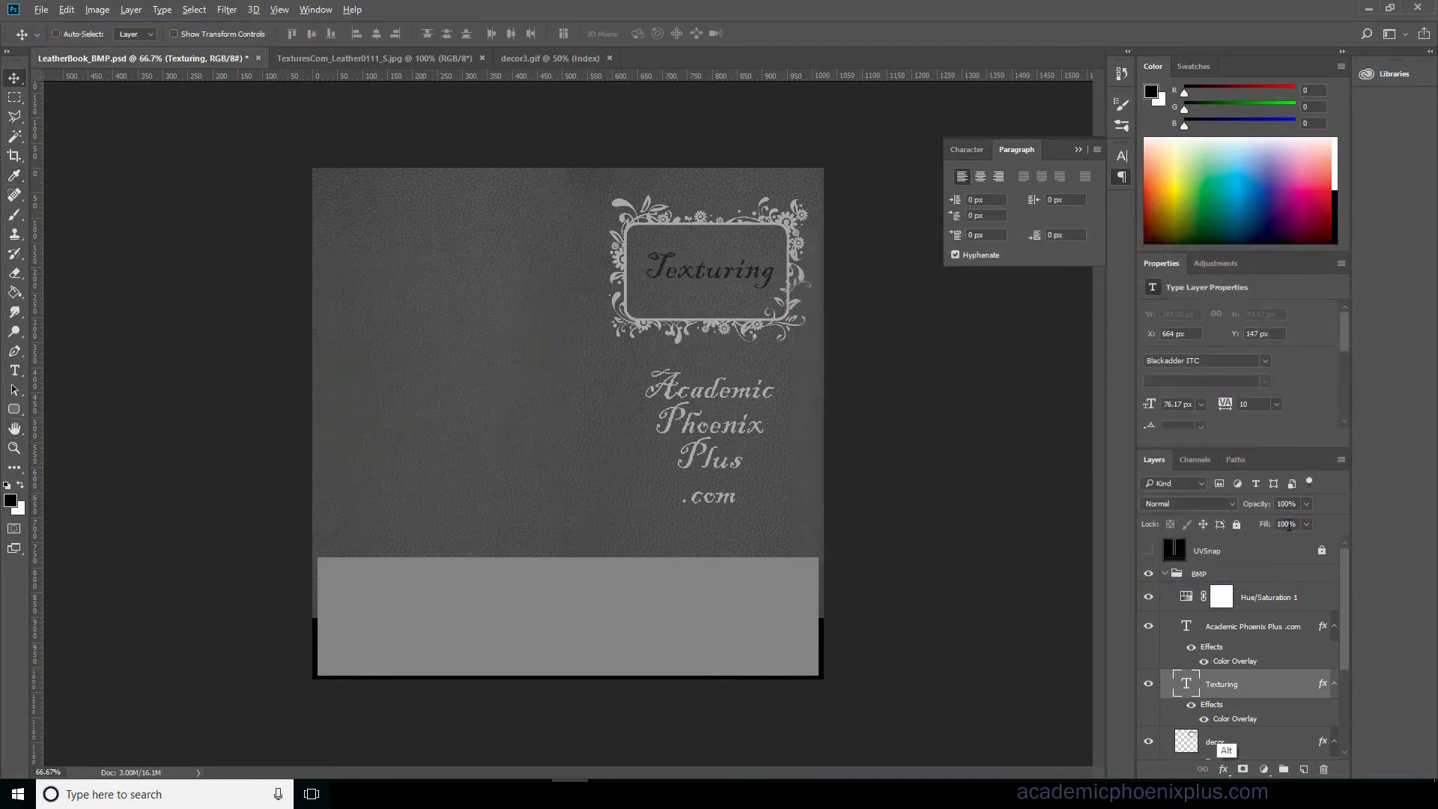
Copy the Texturing layer's Color Overlay to the Academic Phoenix Plus .com layer, and hide the Color Overlay on the decor layer.
left_click_drag(1234, 718, 1257, 661, "alt")
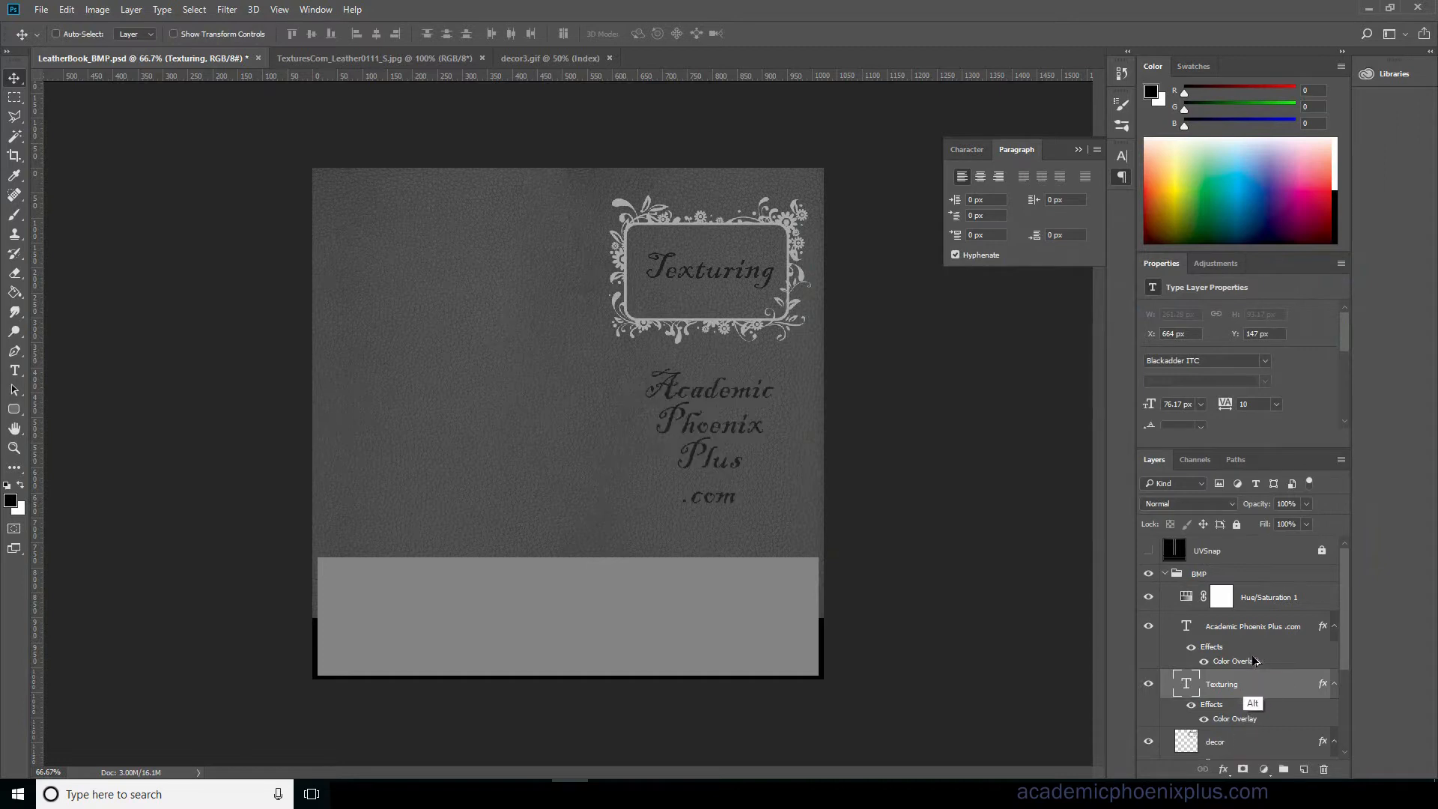
left_click_drag(1349, 653, 1331, 721)
left_click_drag(1226, 601, 1224, 655)
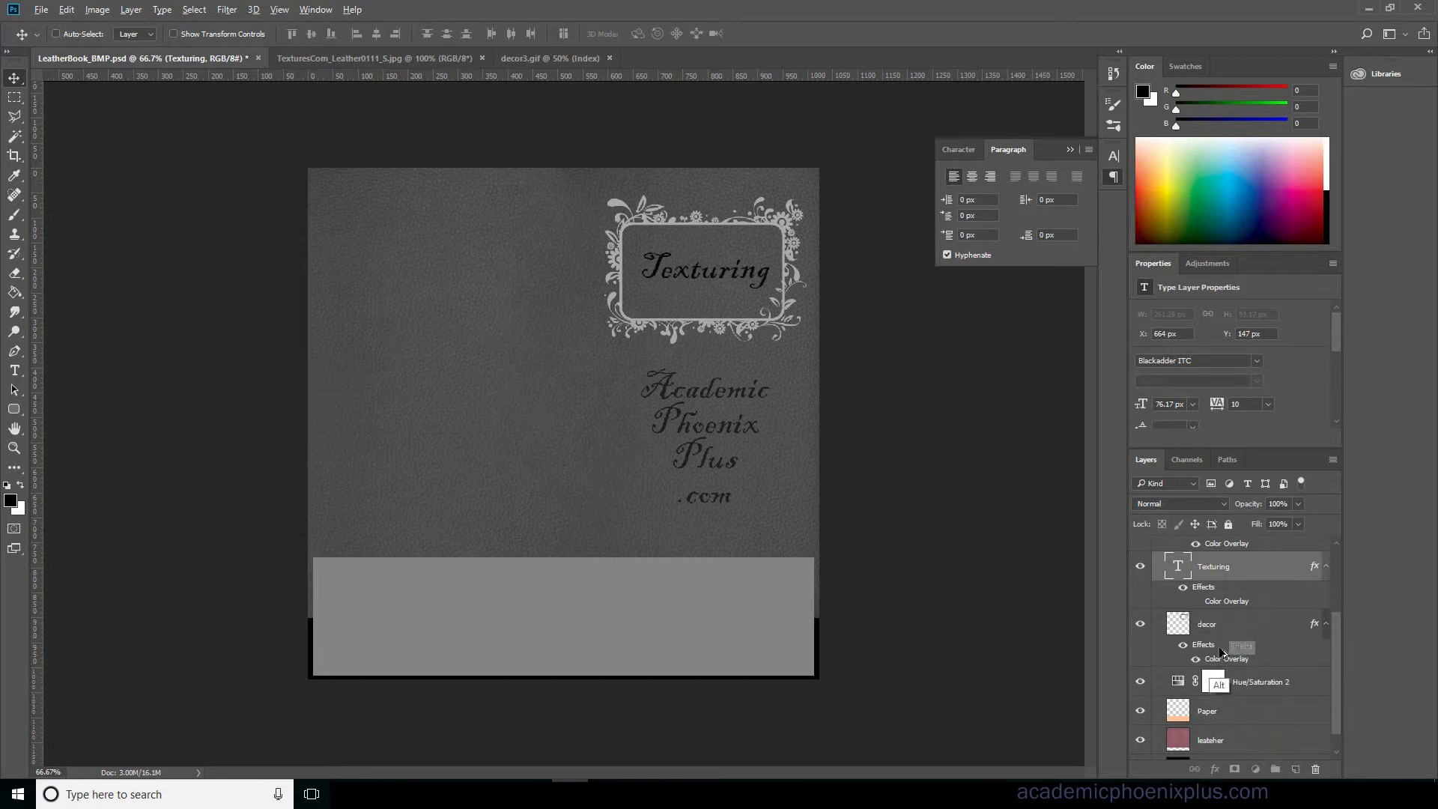
left_click(1195, 658)
left_click(1194, 602)
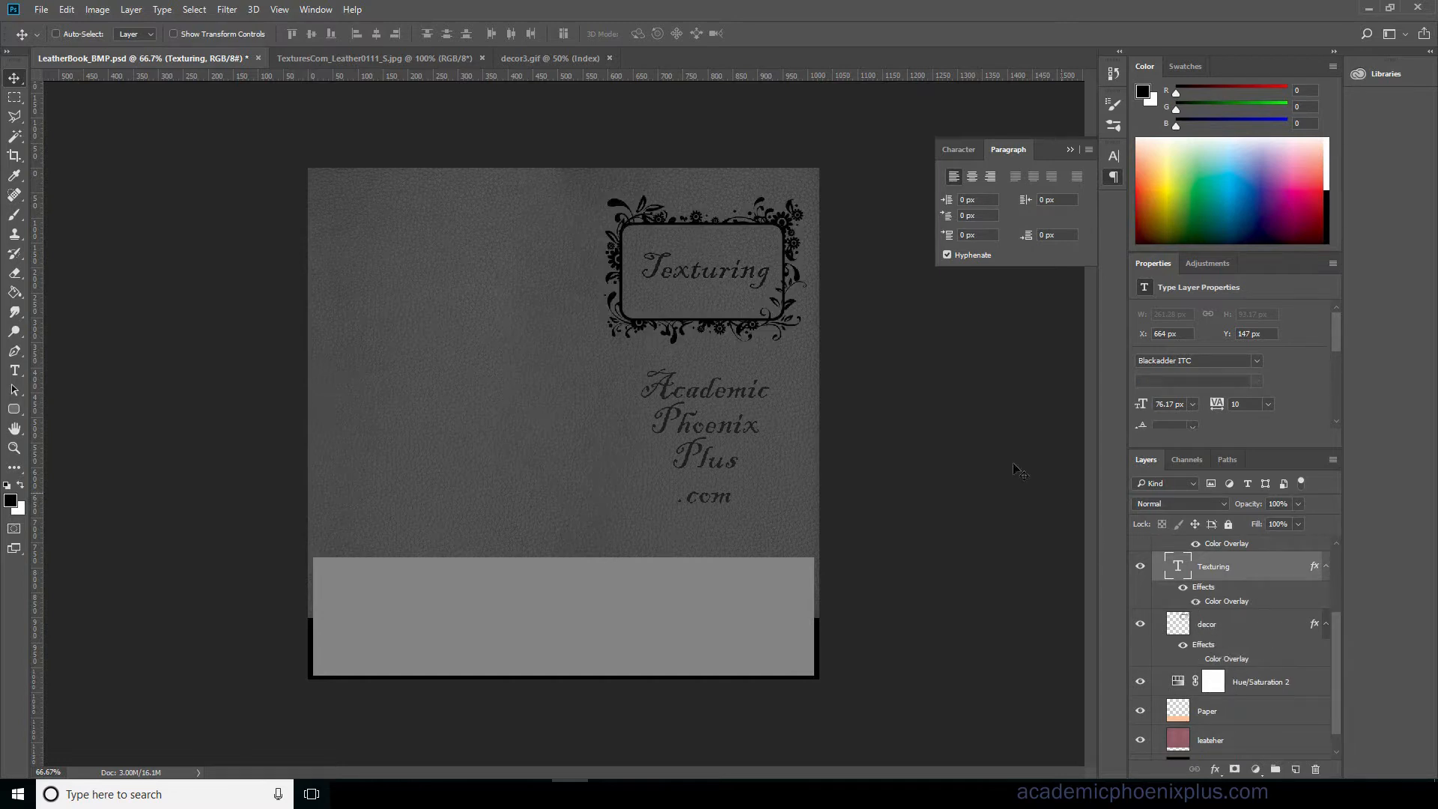
Add a dark grey Color Overlay with Normal blend mode and 100% opacity to the Paper layer.
left_click(1316, 713)
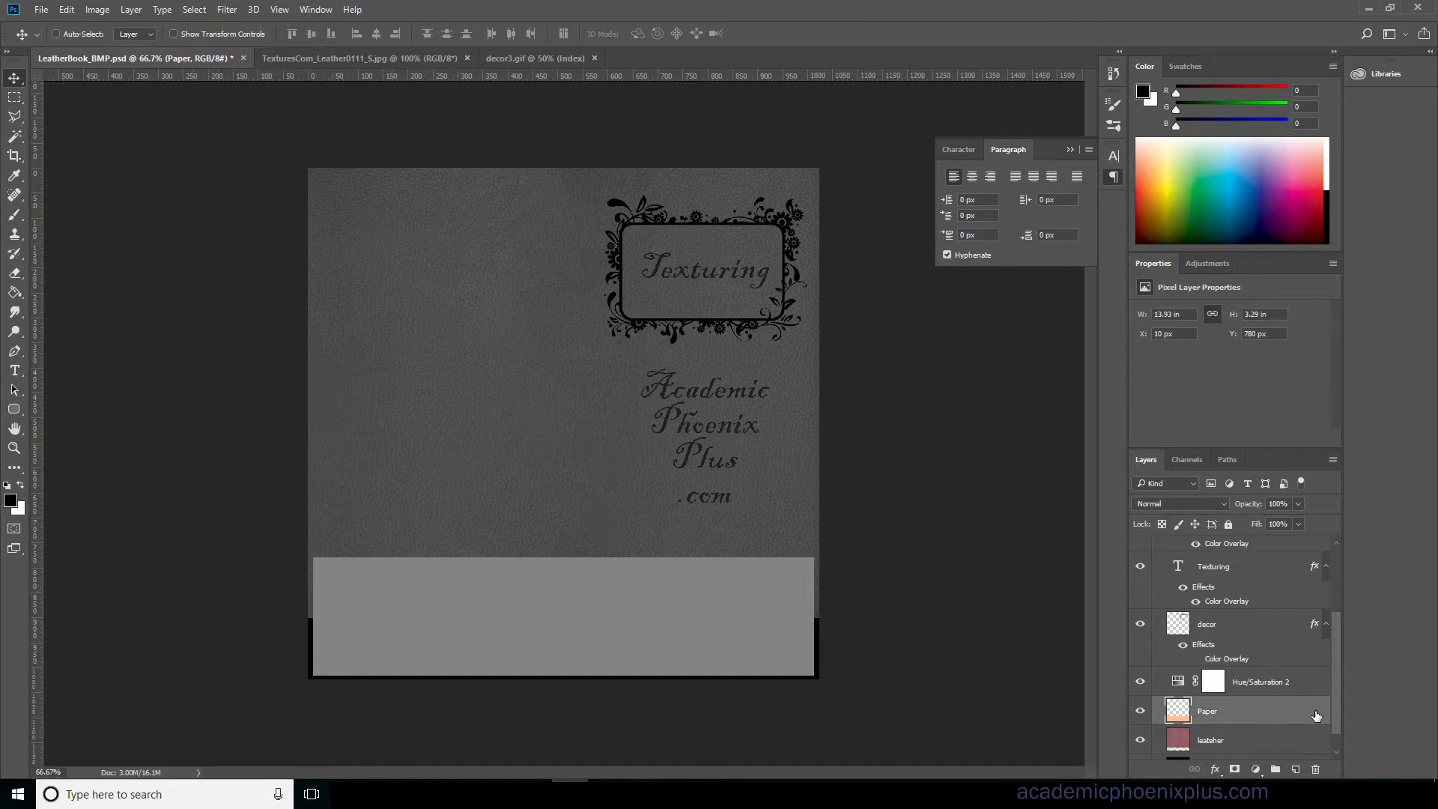
double_click(1316, 713)
left_click(840, 442)
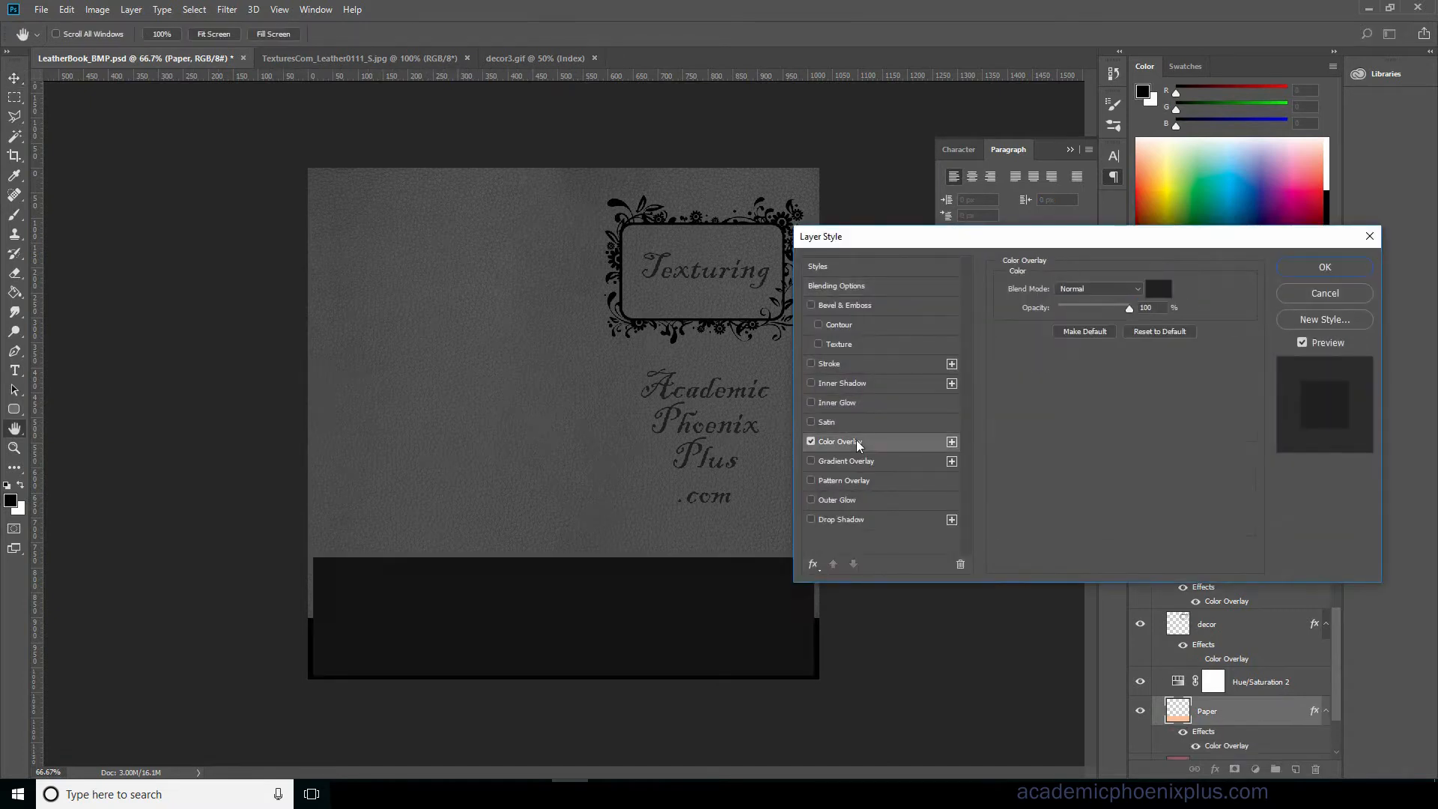
left_click(1326, 269)
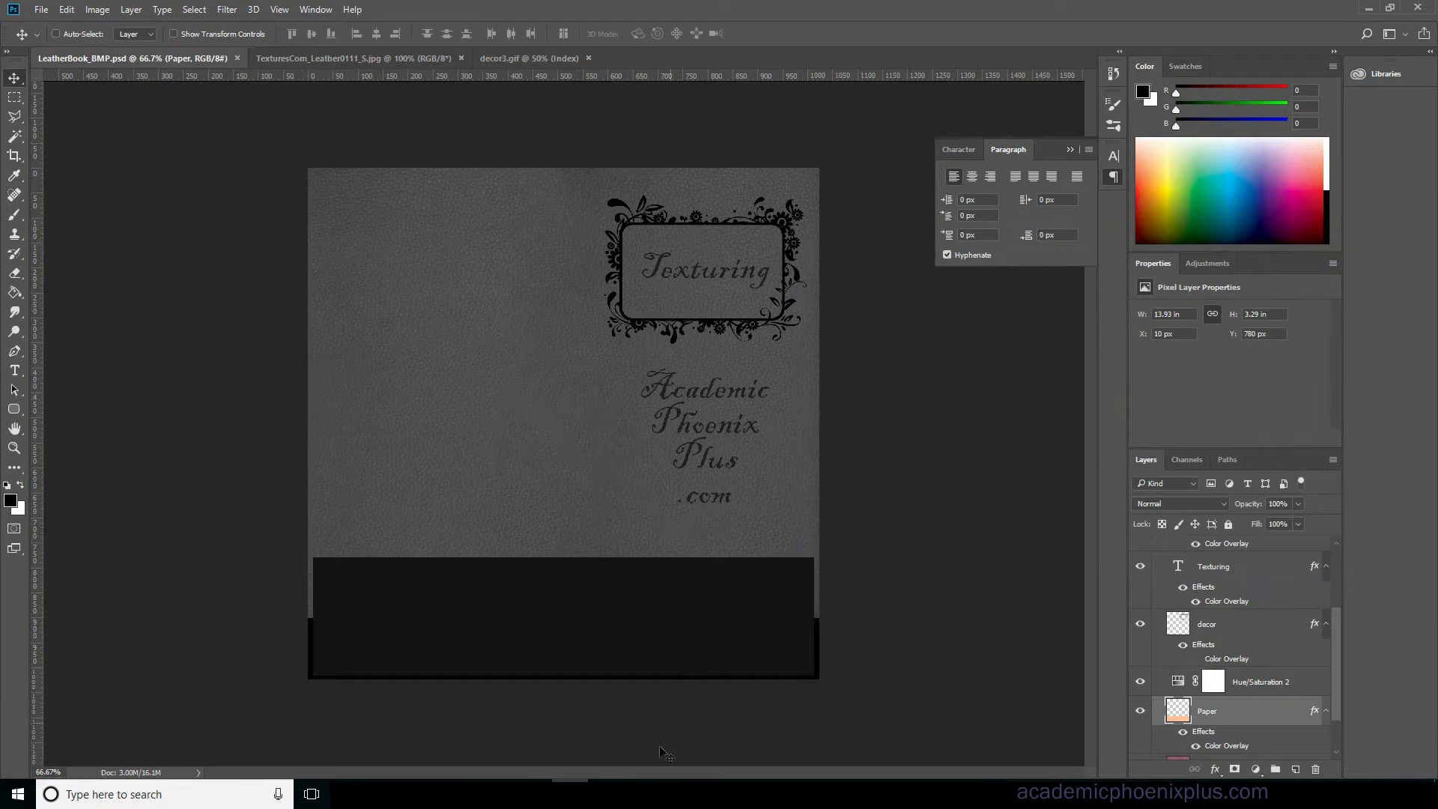
In Maya, reload the LeatherBook_BMP.psd image in the bump map's File texture.
mouse_move(624, 794)
left_click(690, 741)
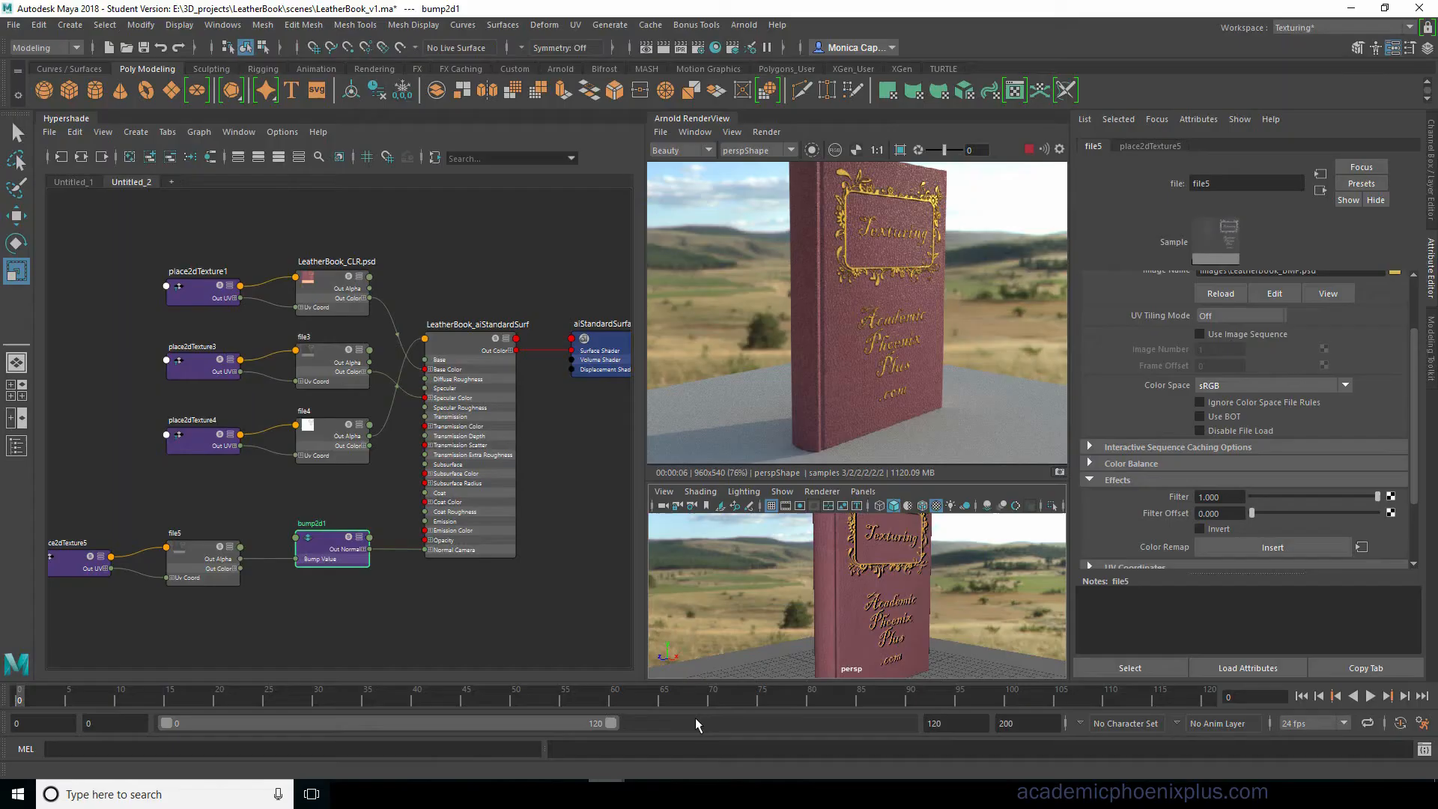
left_click(902, 539)
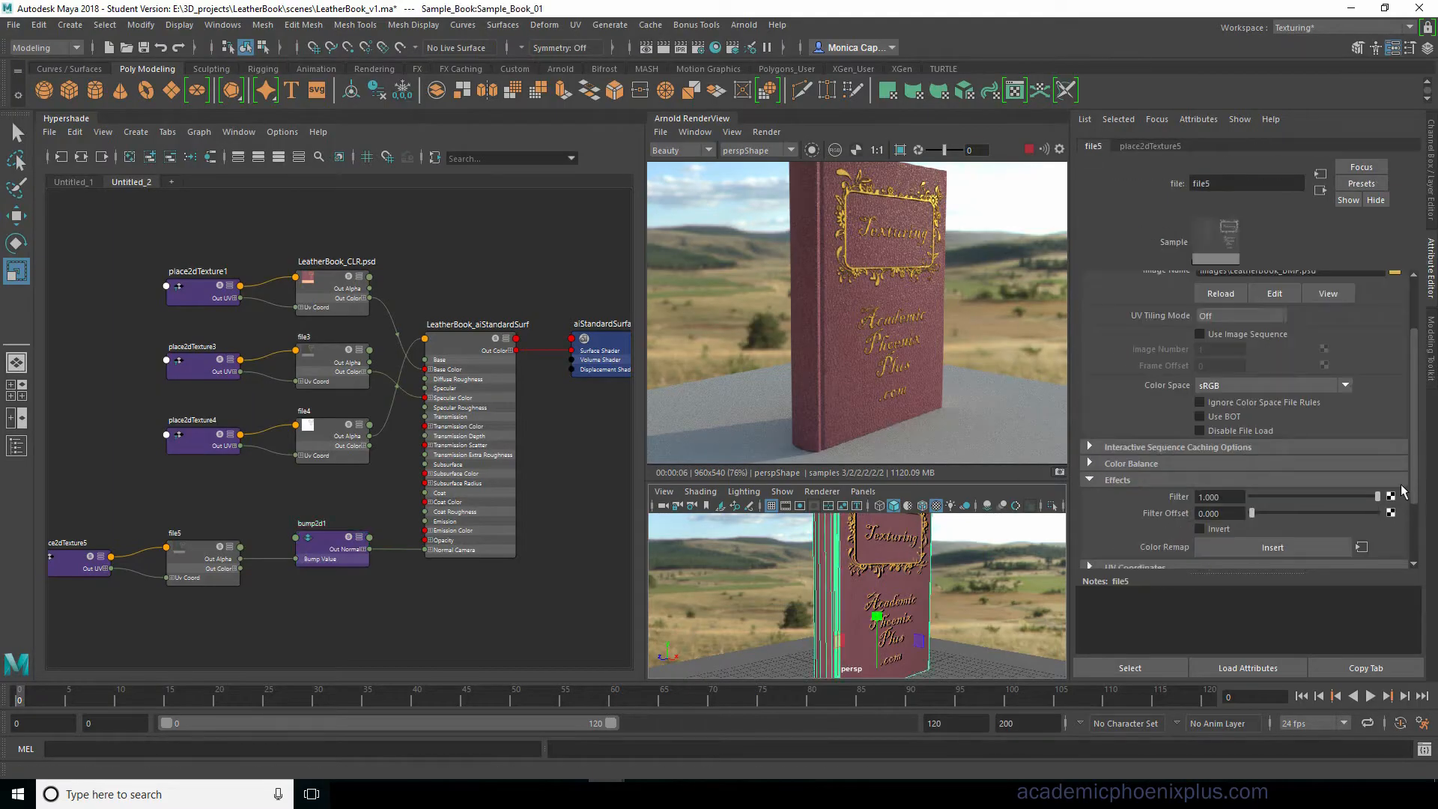
scroll(1416, 309, "up", 2)
left_click(1221, 373)
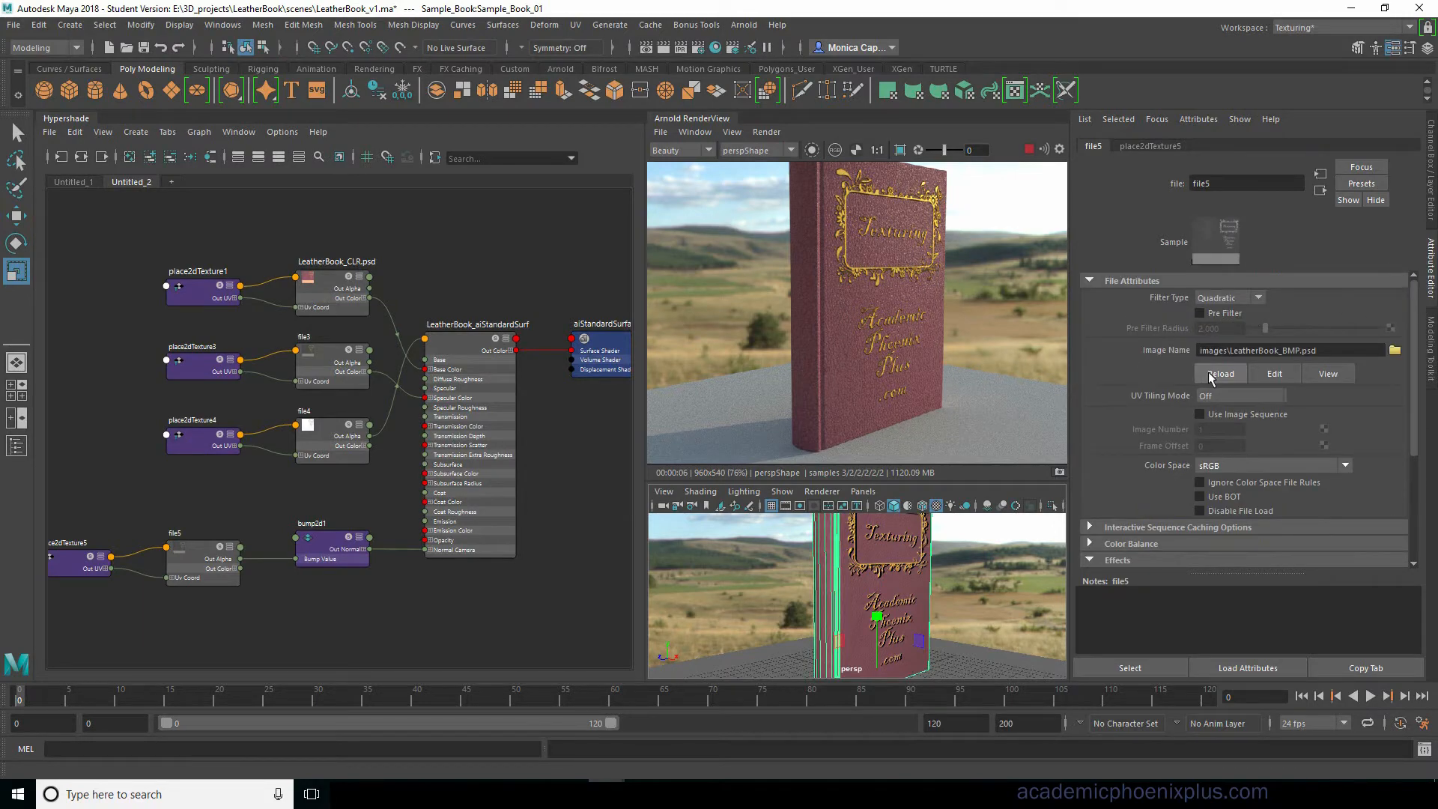
Frame the Texturing title on the book cover up close and update the full scene in the Arnold render.
scroll(888, 595, "up", 5)
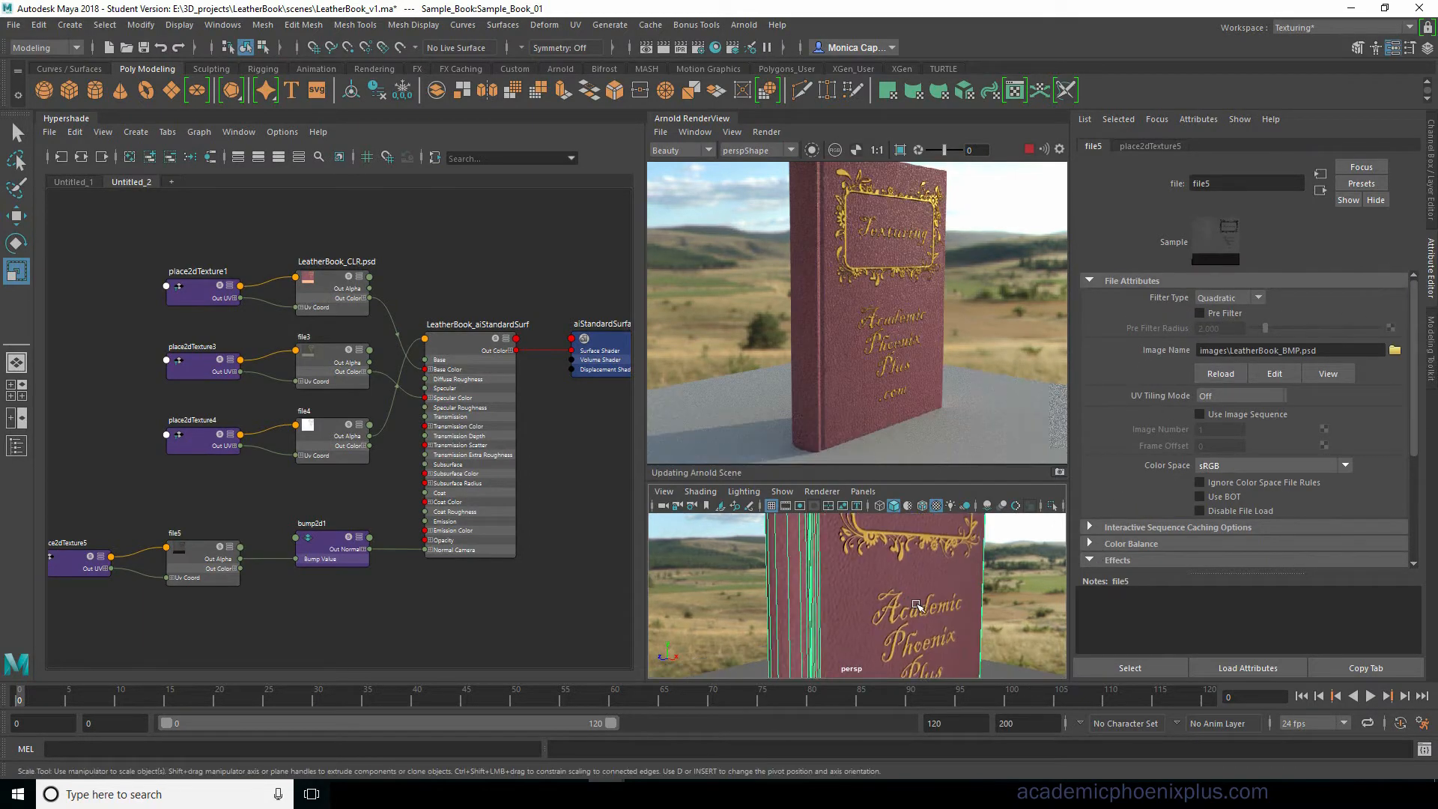
middle_click_drag(825, 563, 808, 638, "alt")
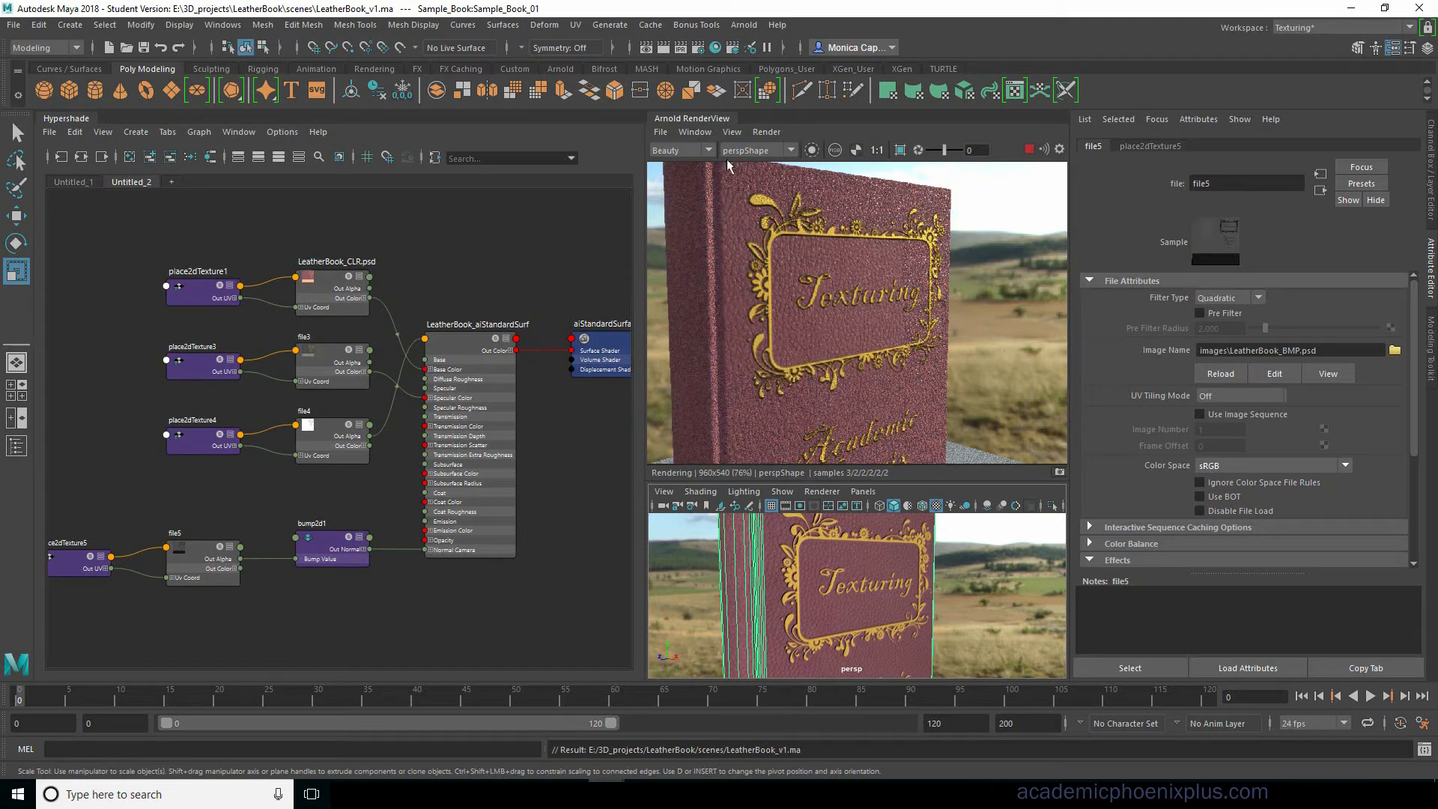
left_click(731, 131)
mouse_move(765, 132)
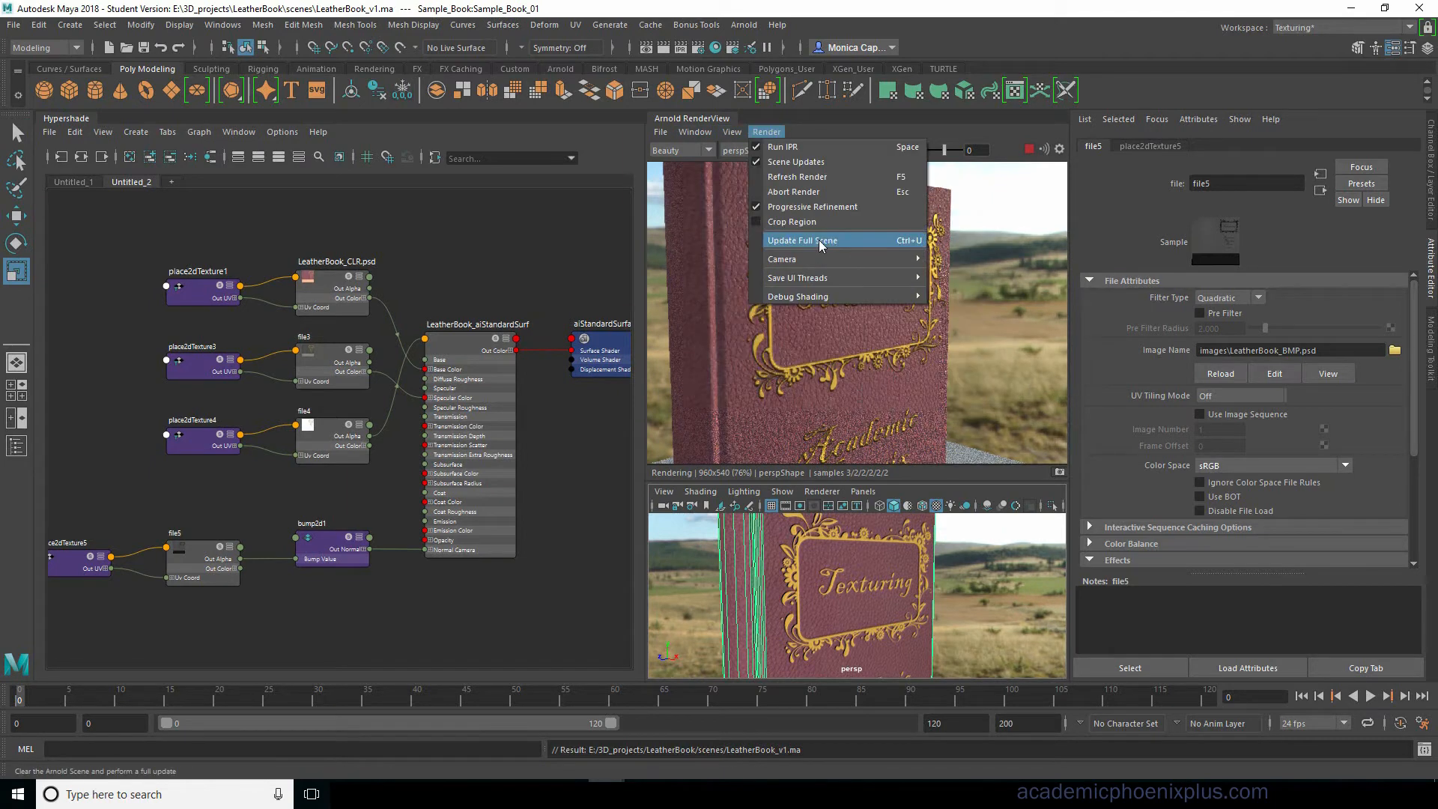
left_click(819, 241)
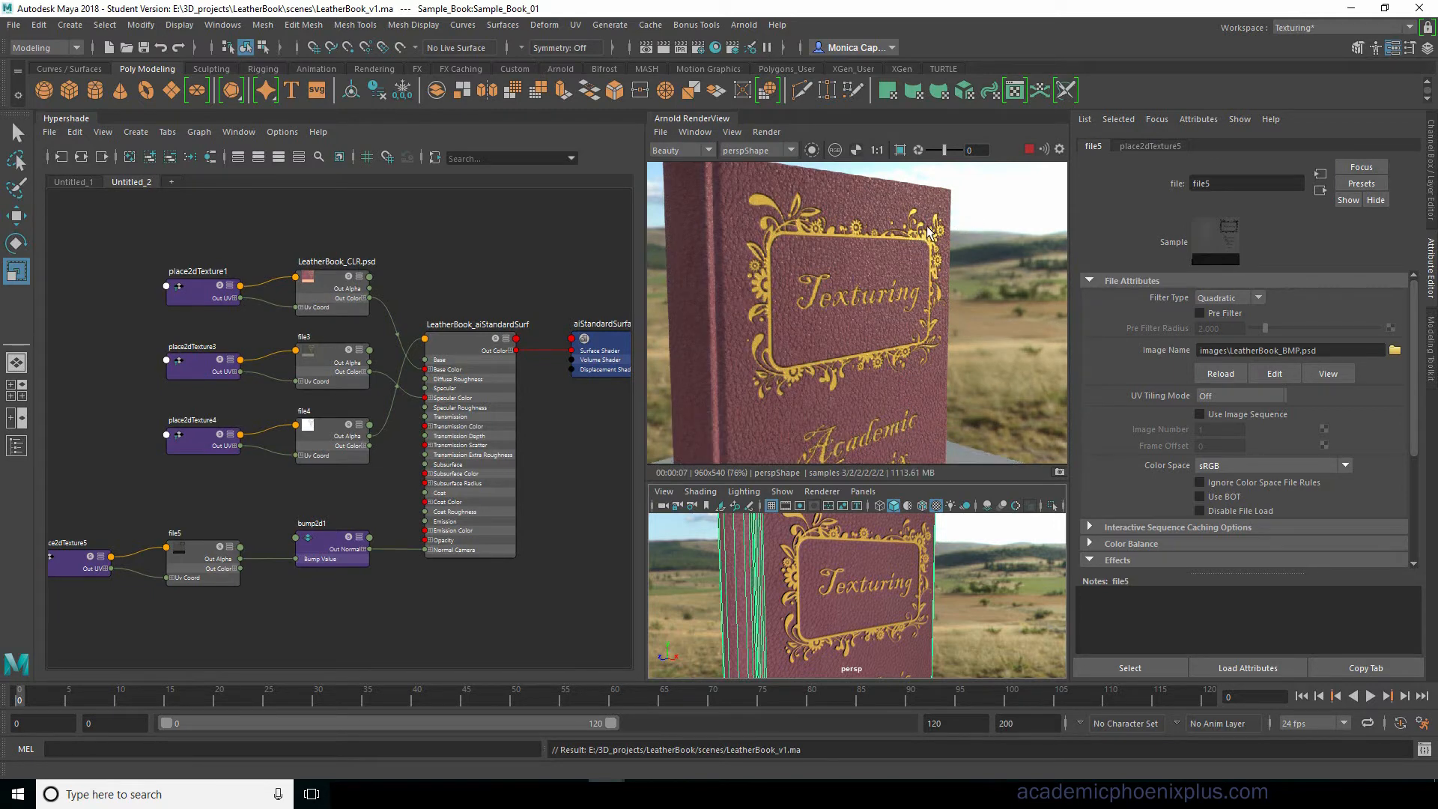
Go to the LeatherBook material's attributes and set its base Metalness to 1, comparing it with 0.
left_click(1320, 191)
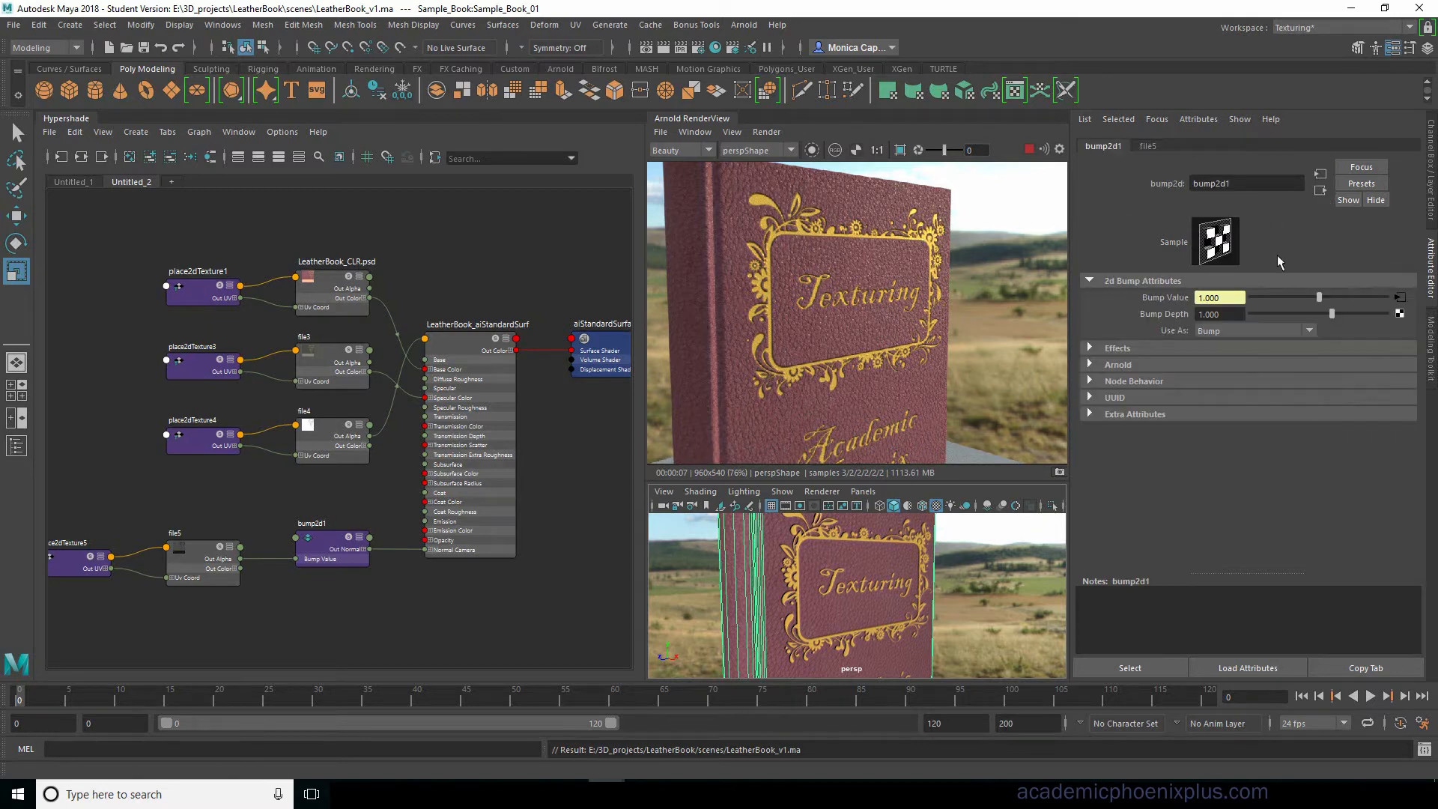
left_click(1321, 191)
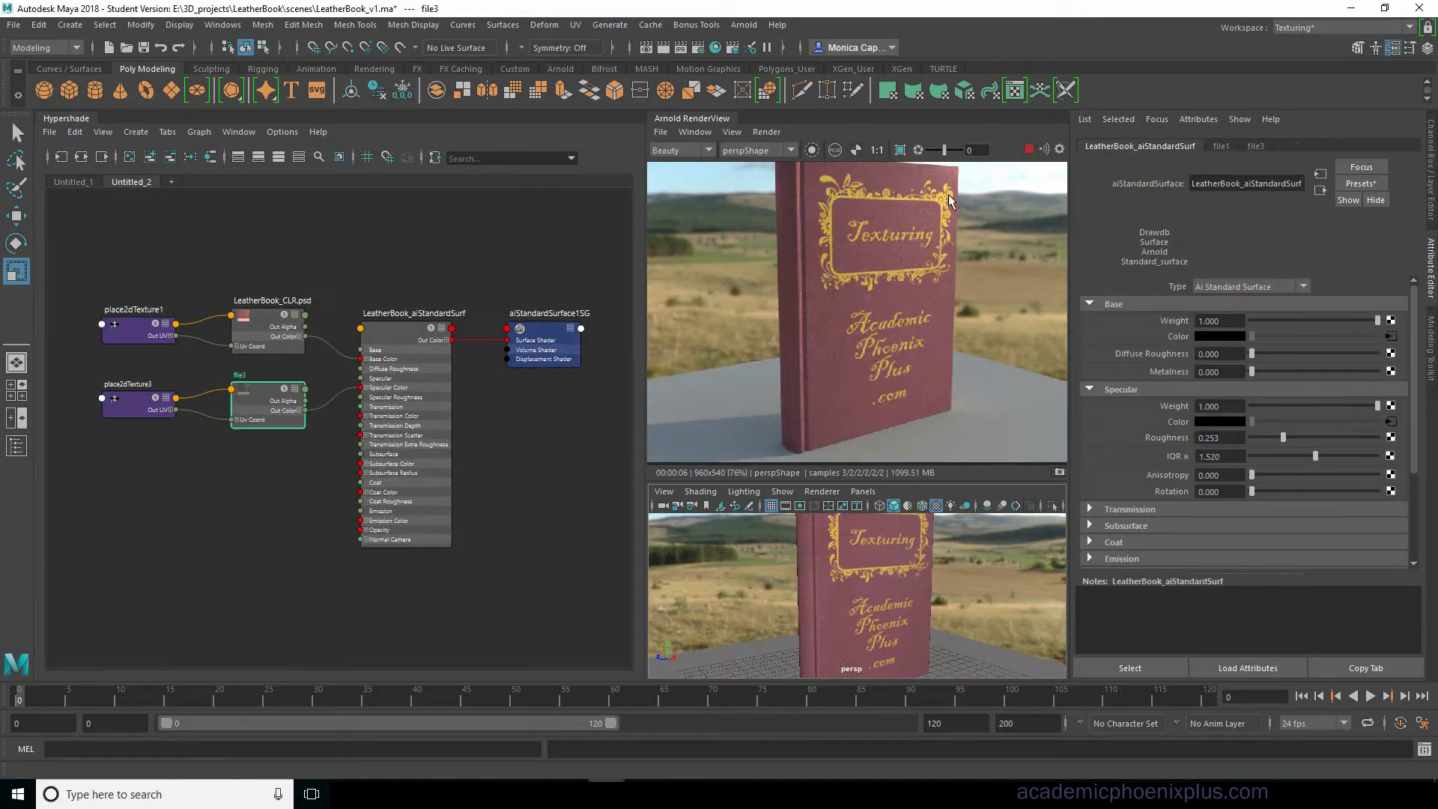
left_click_drag(1248, 370, 1386, 367)
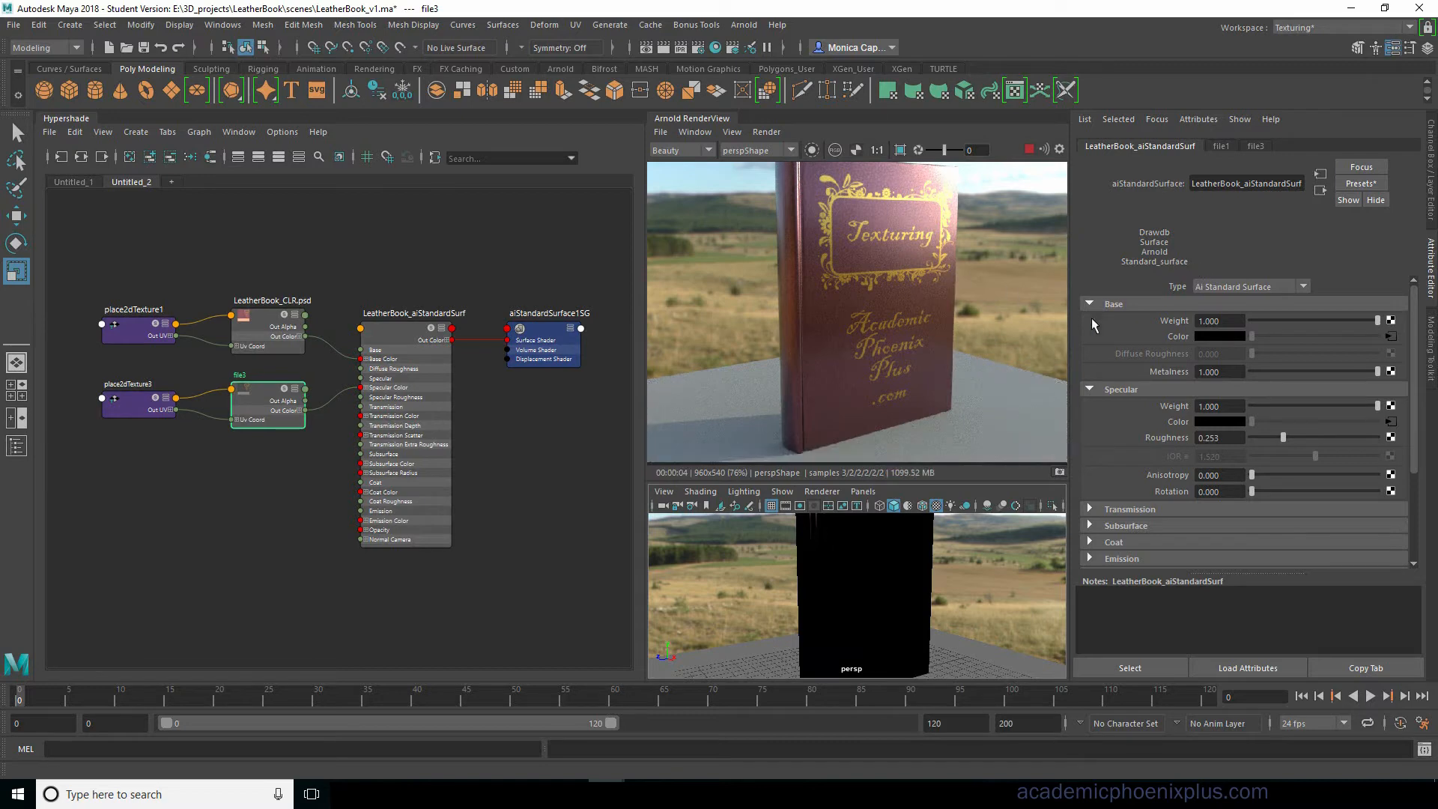
left_click(1234, 372)
left_click_drag(1273, 371, 1126, 348)
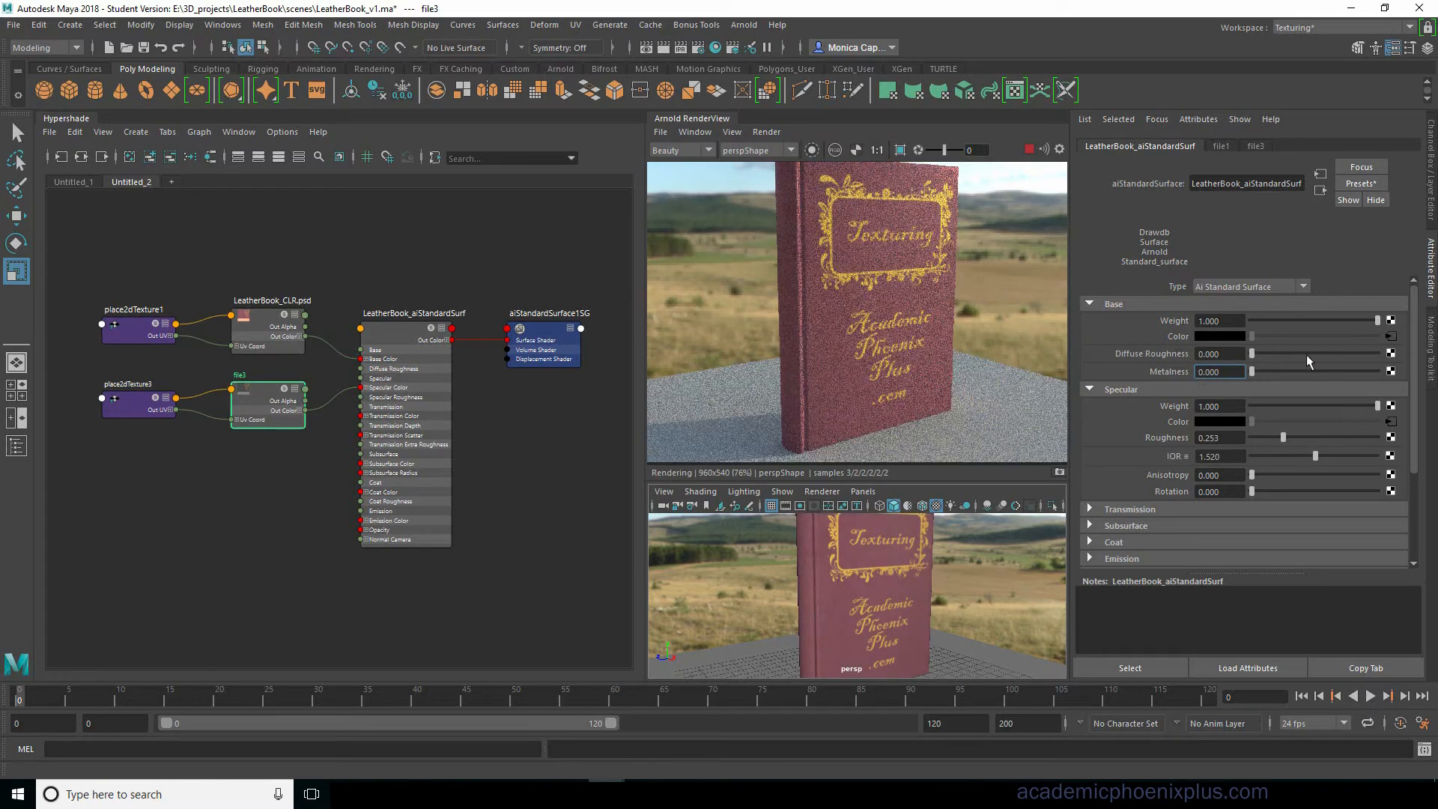
left_click_drag(1254, 371, 1432, 376)
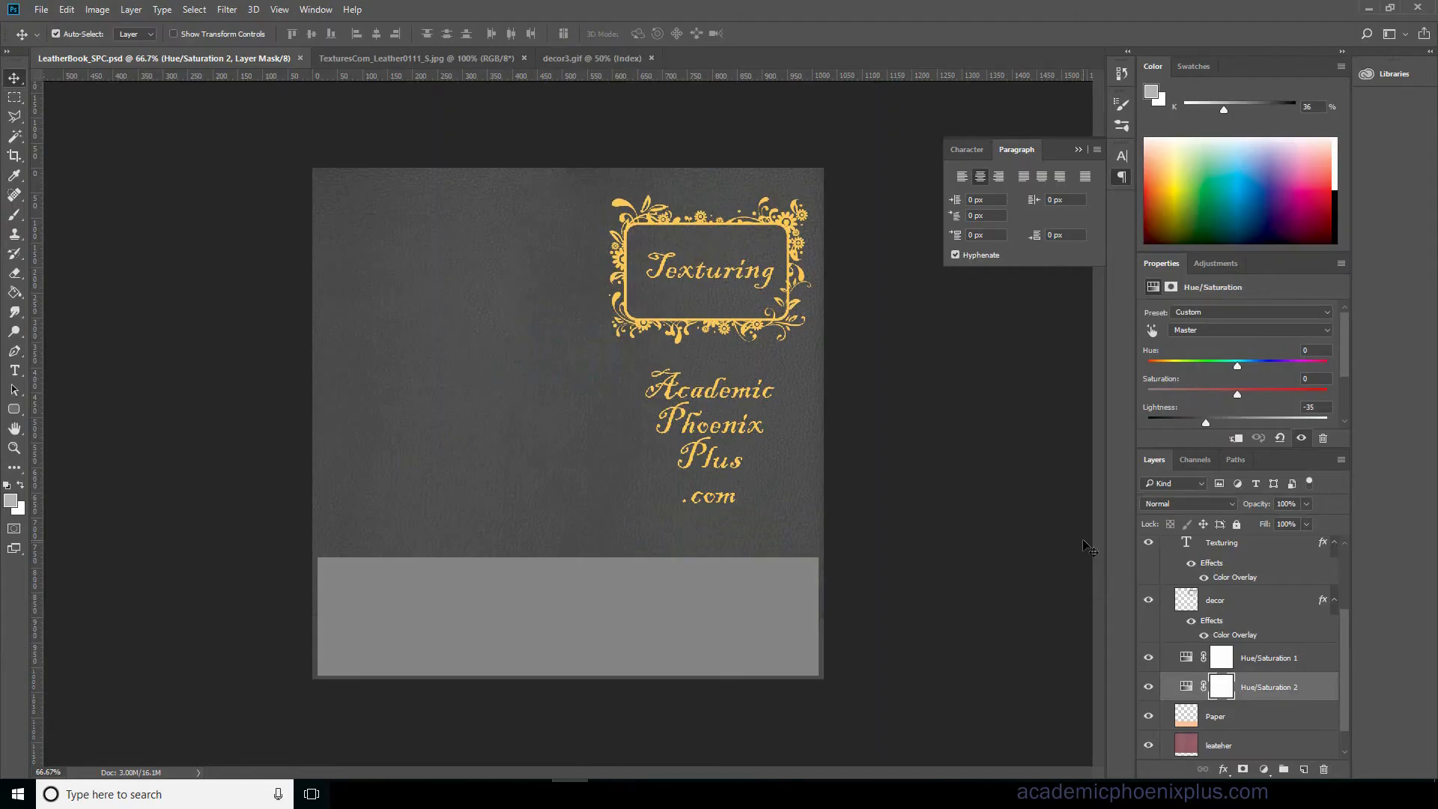
In Photoshop, save the LeatherBook_SPC document as LeatherBook_MTL.psd in the images folder.
key("ctrl+shift+s")
left_click(207, 327)
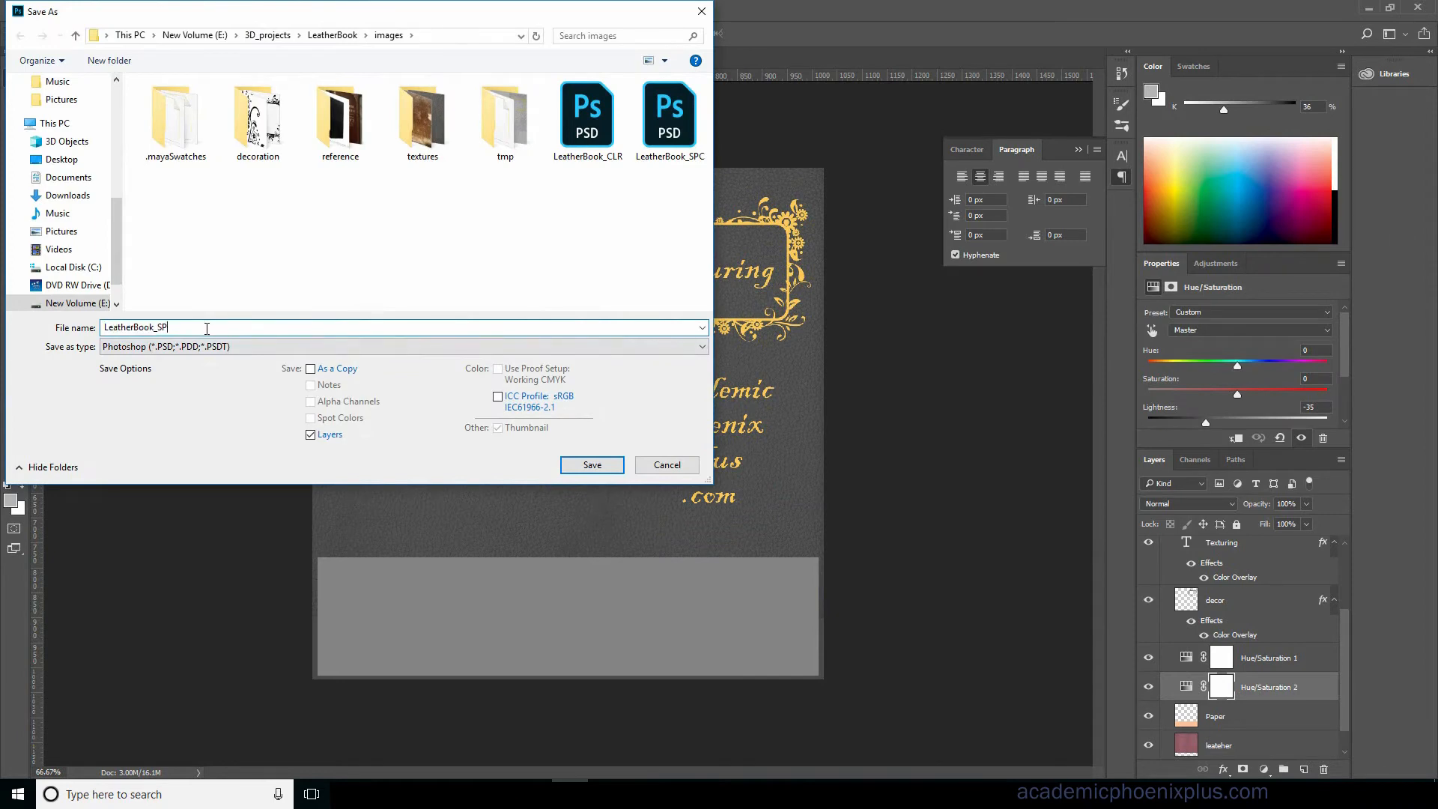
key("Return")
Move the Hue/Saturation 1 adjustment above the text layers in the MTL group and save the document.
left_click_drag(1246, 653, 1236, 597)
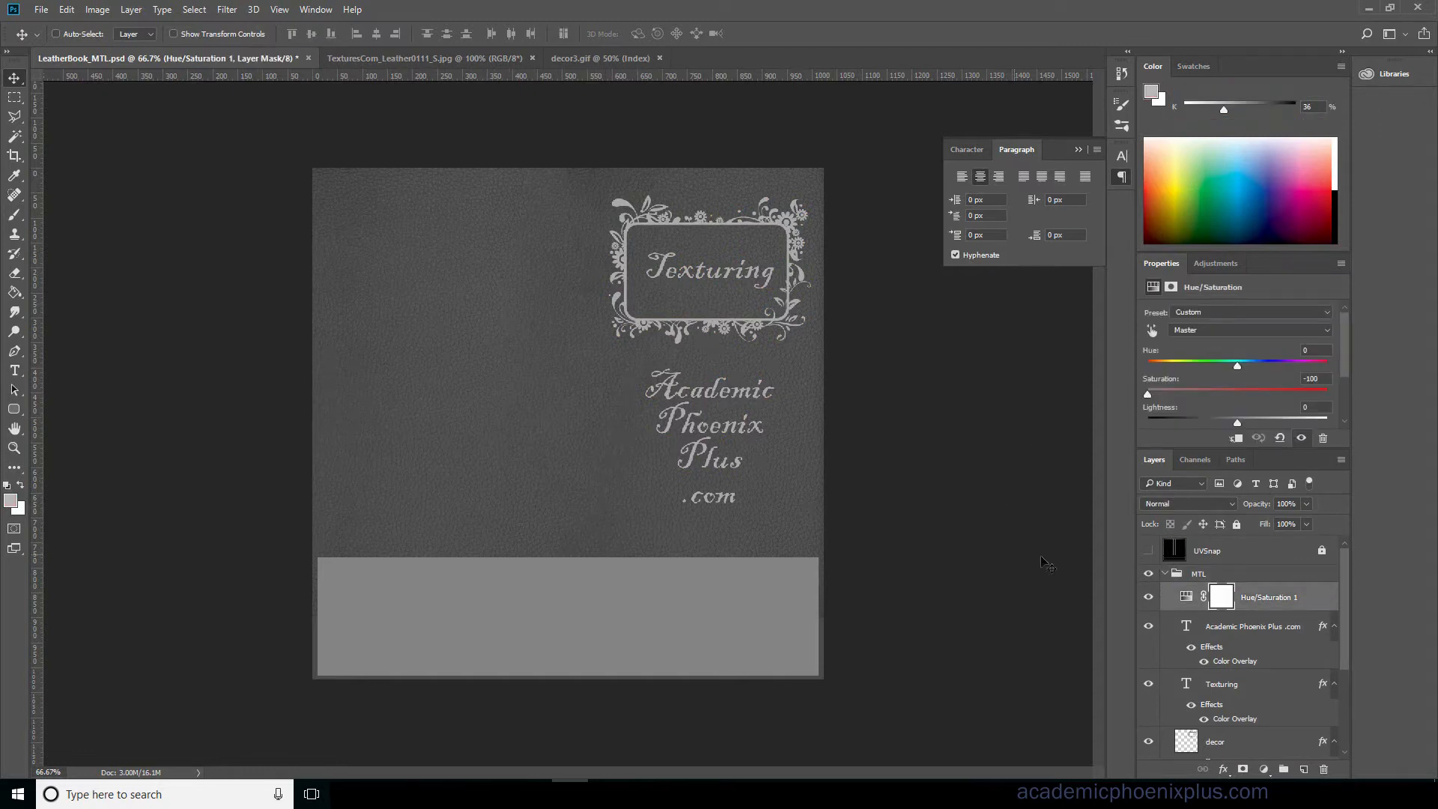
key("ctrl+shift+s")
key("Return")
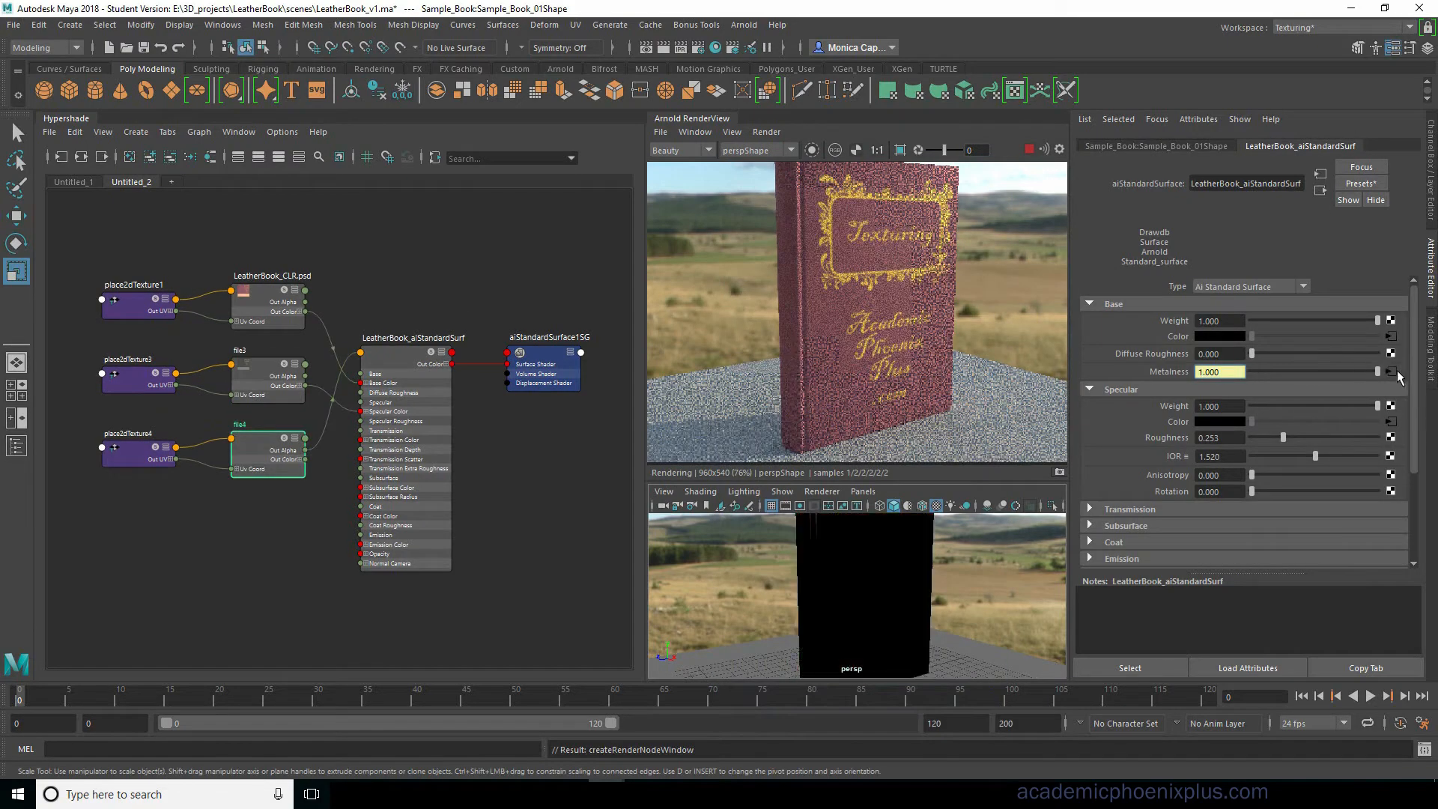
In Maya, load LeatherBook_MTL.psd into the File texture connected to the material's Metalness.
left_click(1390, 371)
left_click(1395, 350)
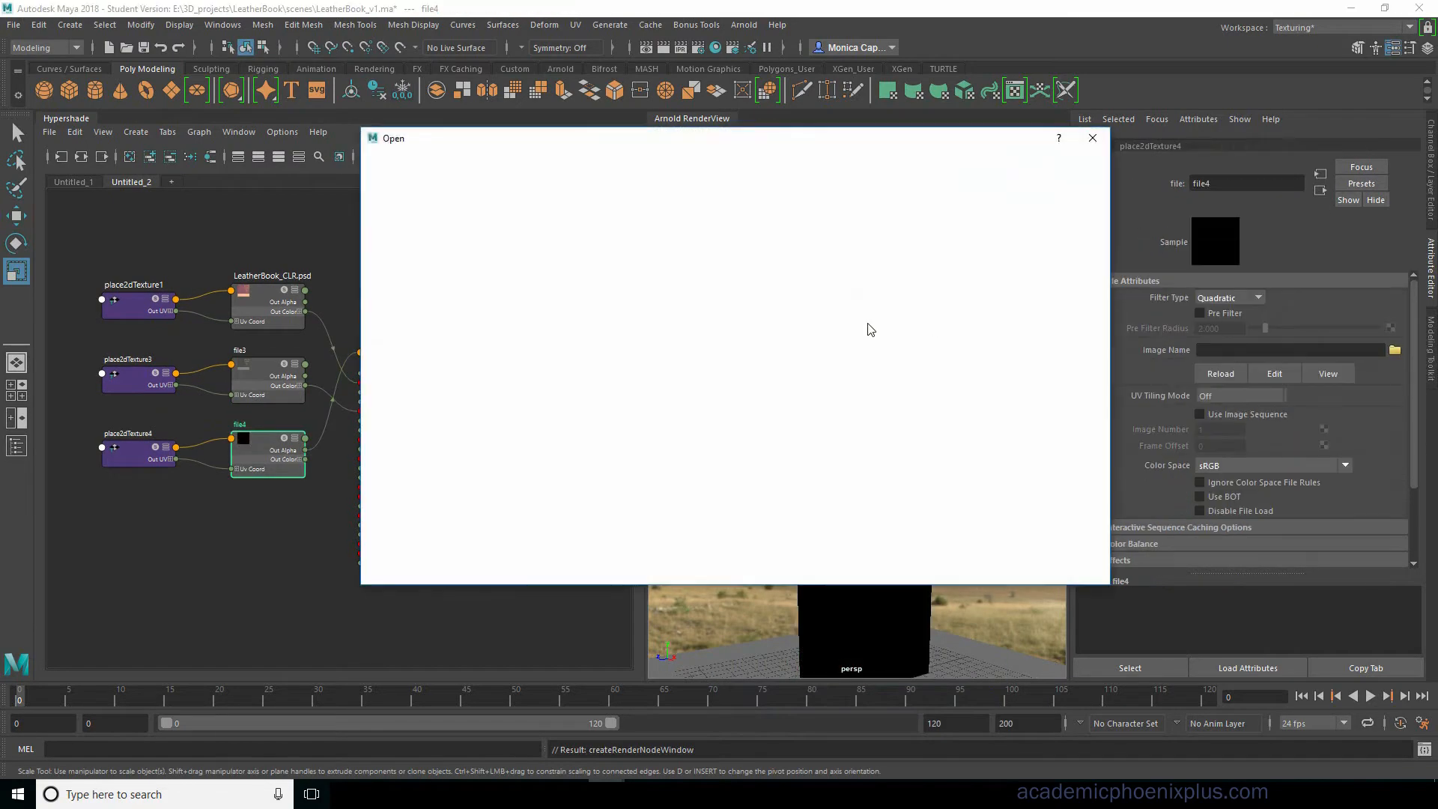
double_click(557, 214)
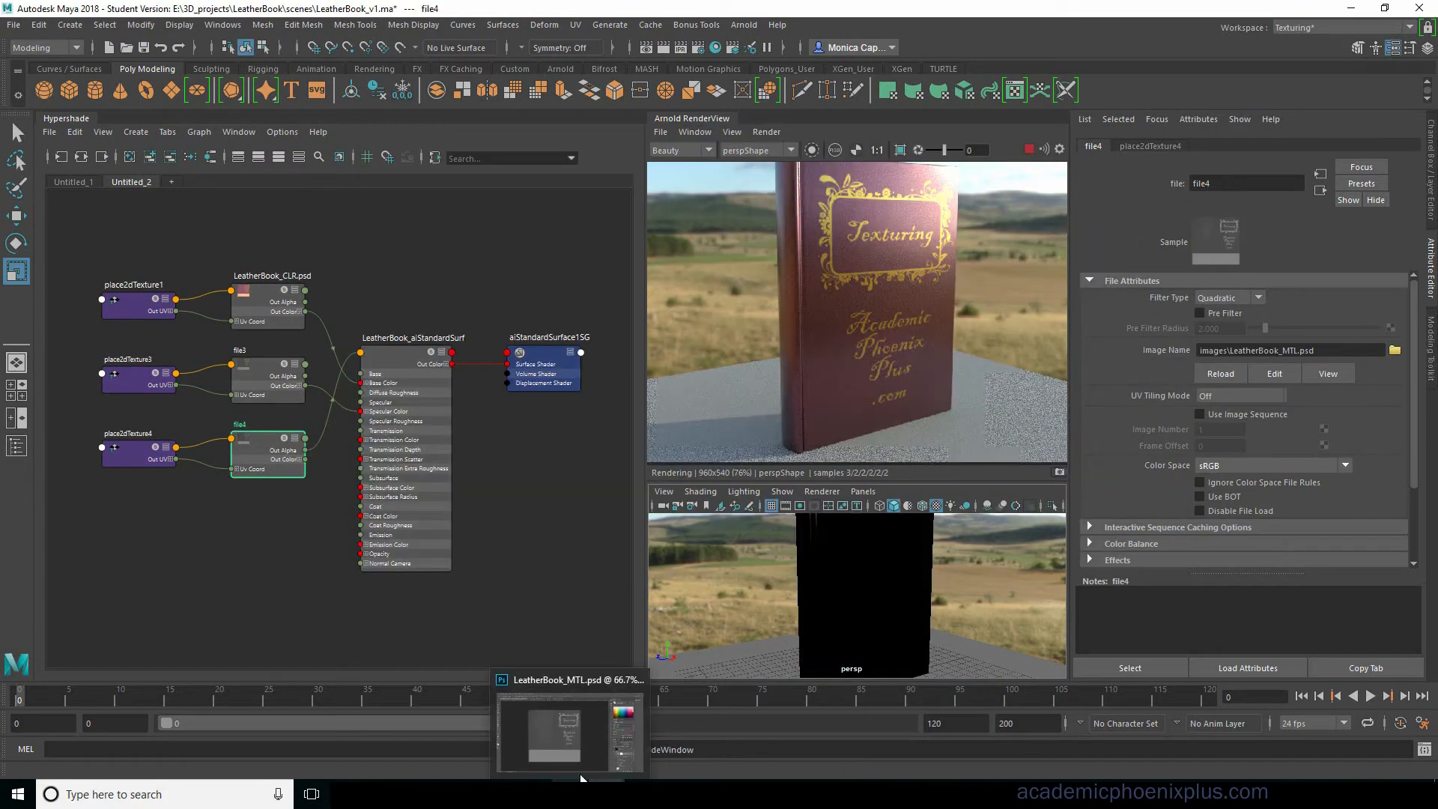
In Photoshop, hide the leather layer of the LeatherBook_MTL document.
left_click(587, 759)
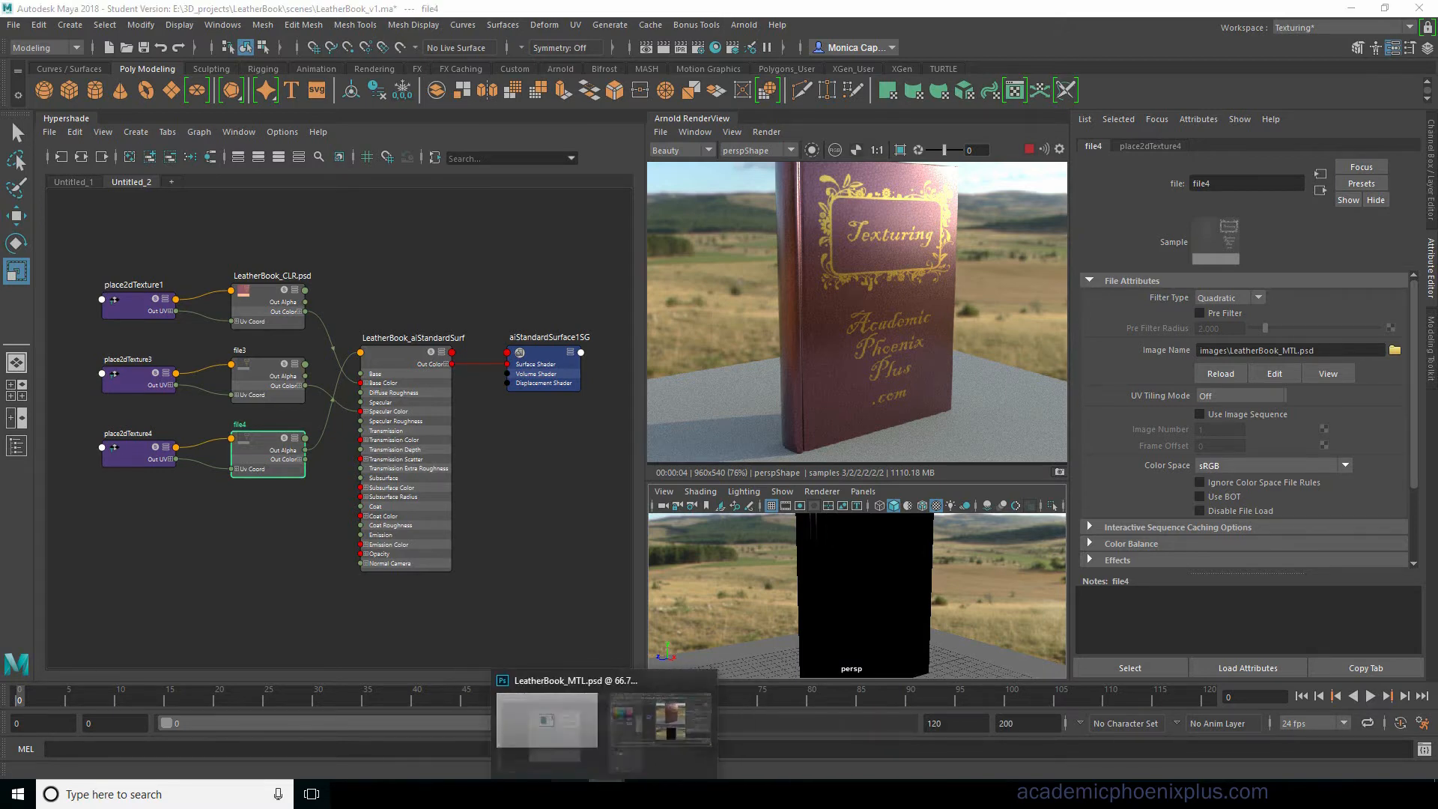
left_click(641, 723)
left_click_drag(1343, 644, 1316, 746)
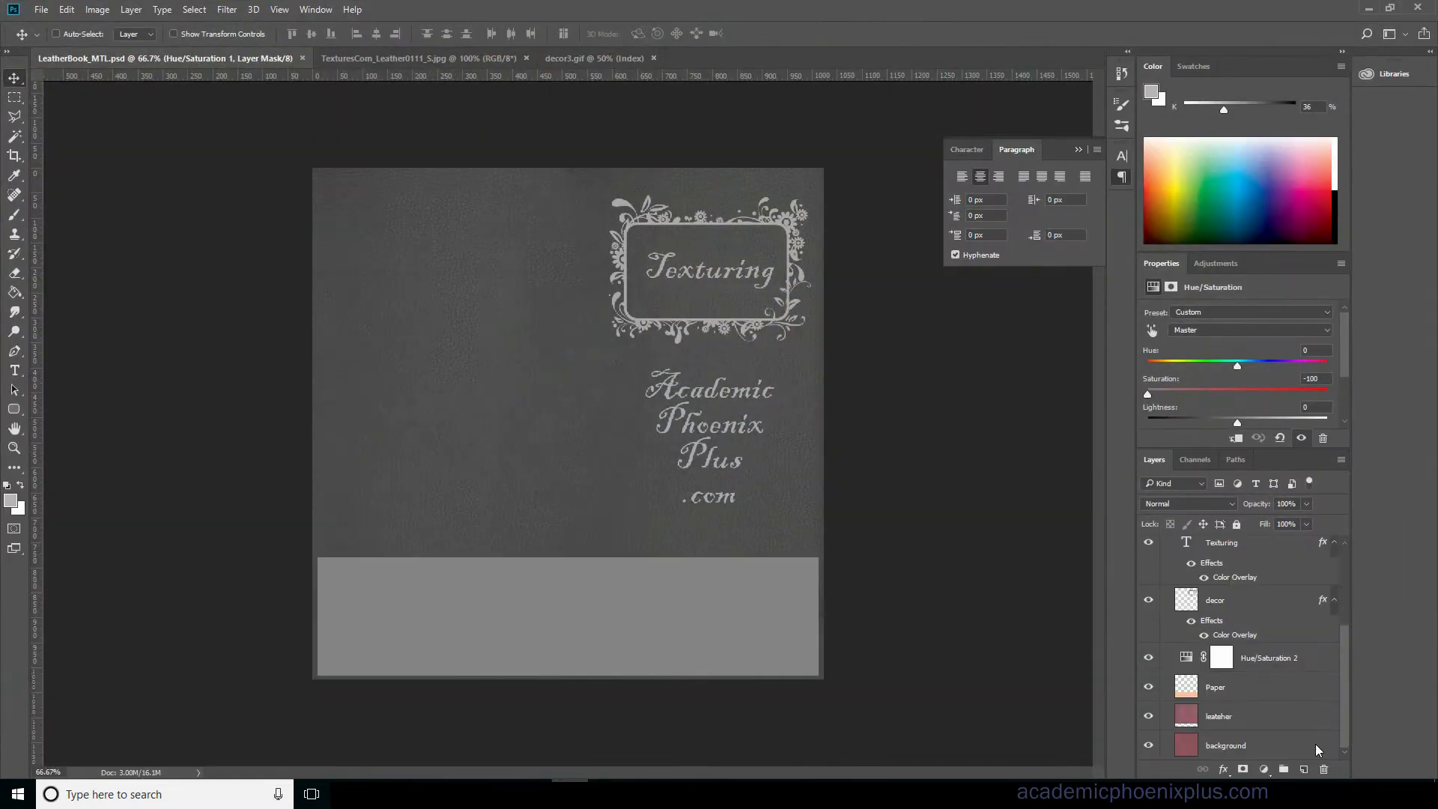
left_click(1148, 718)
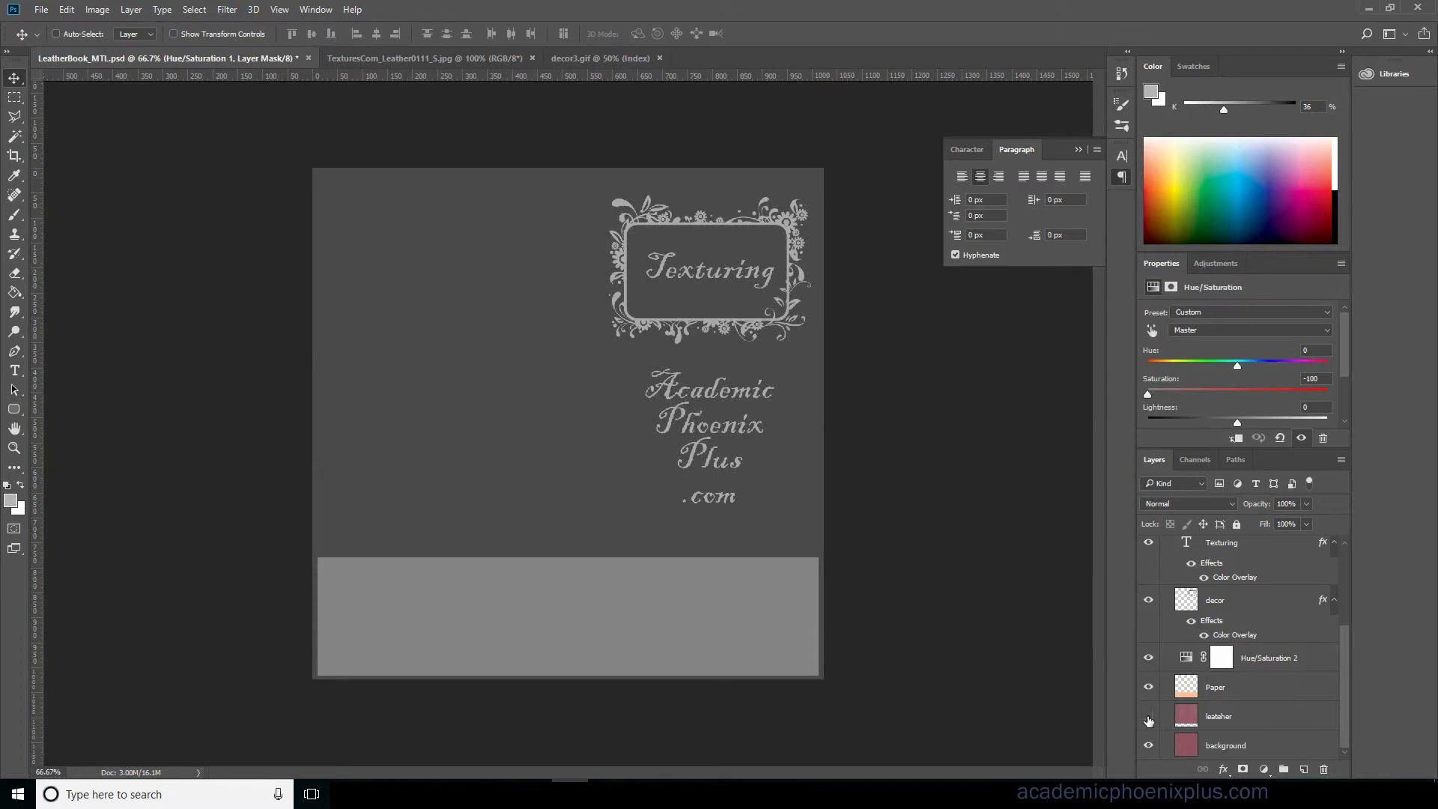
Fill the background layer with black at 100% opacity, hide the Paper layer and save the document.
left_click(1256, 748)
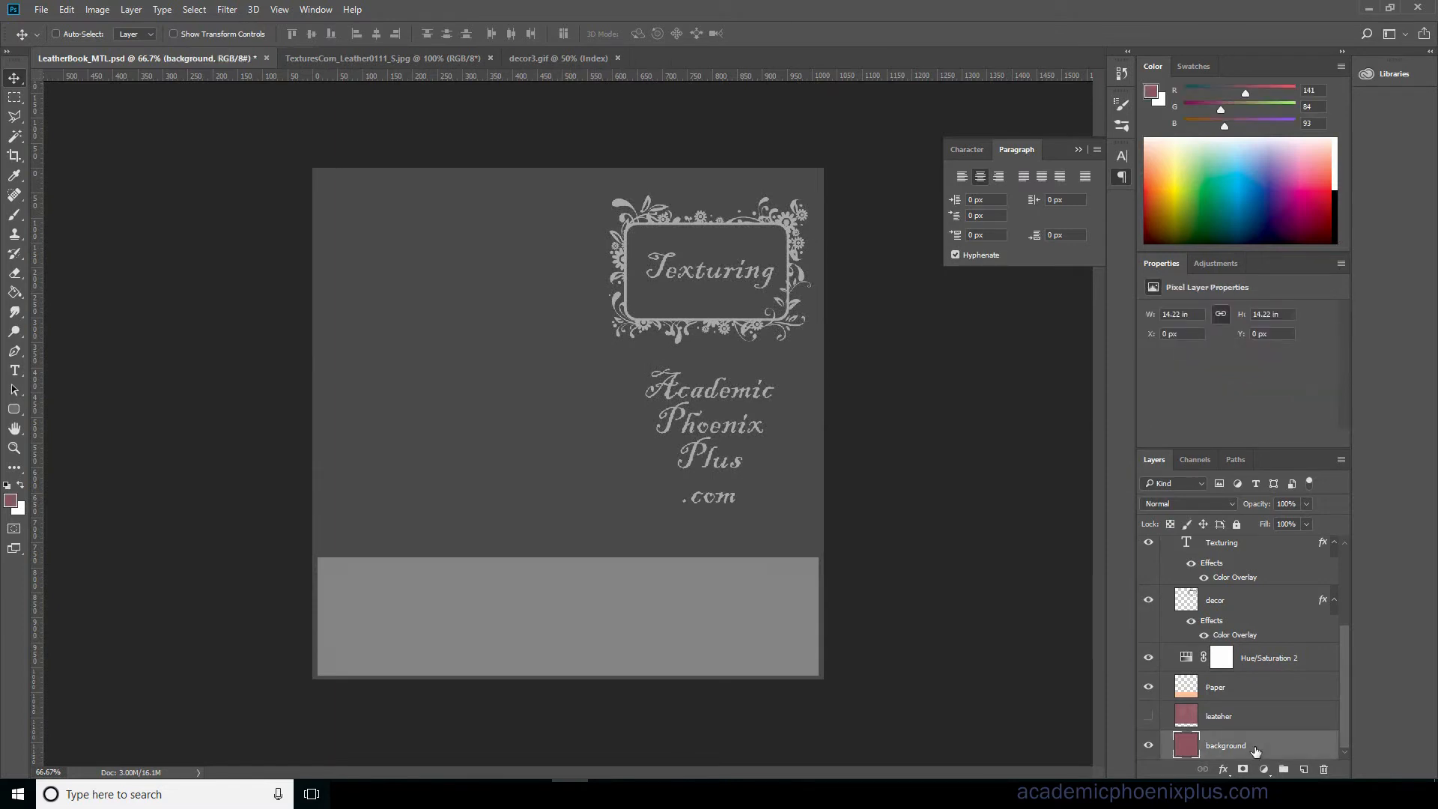
key("d")
key("shift+BackSpace")
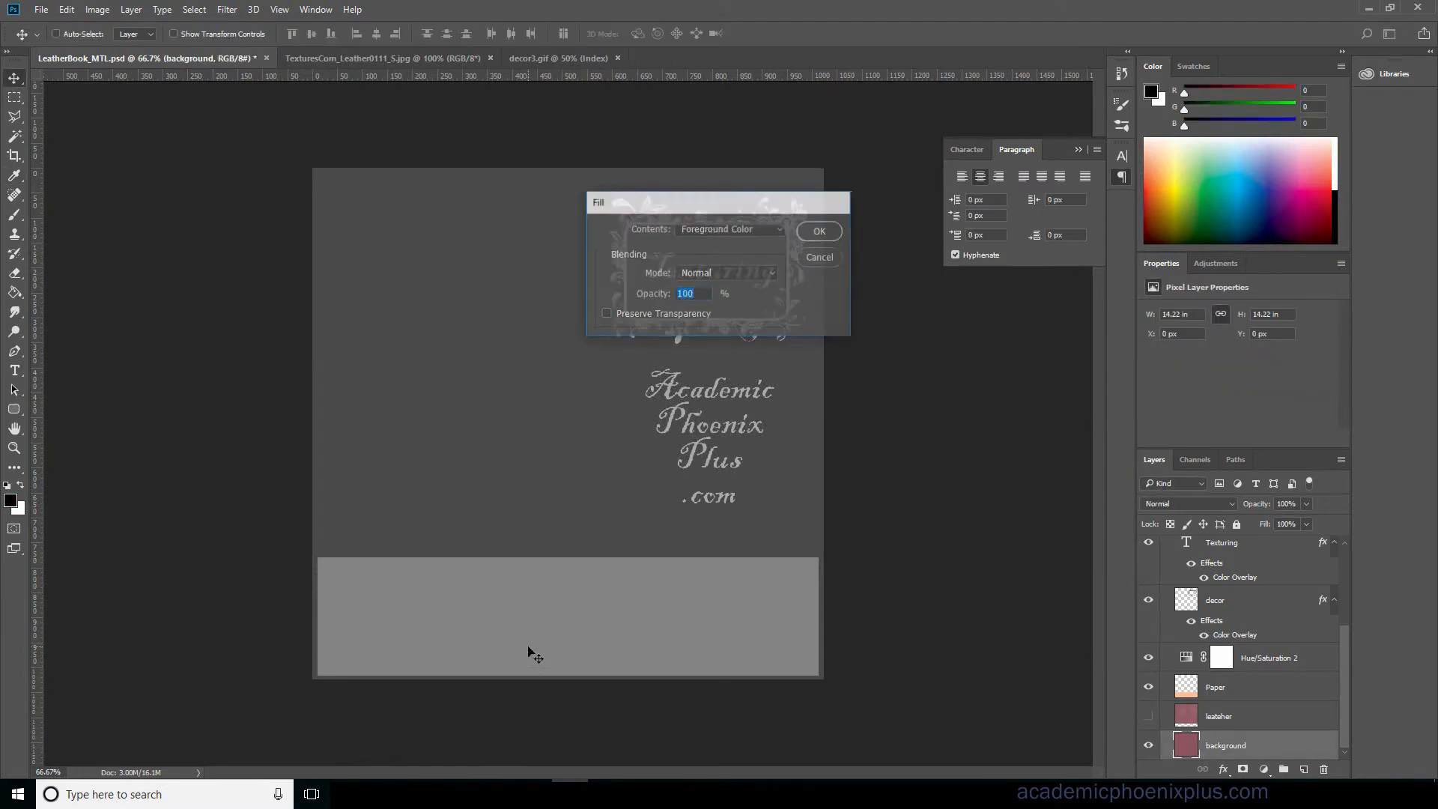
key("Return")
left_click(1149, 687)
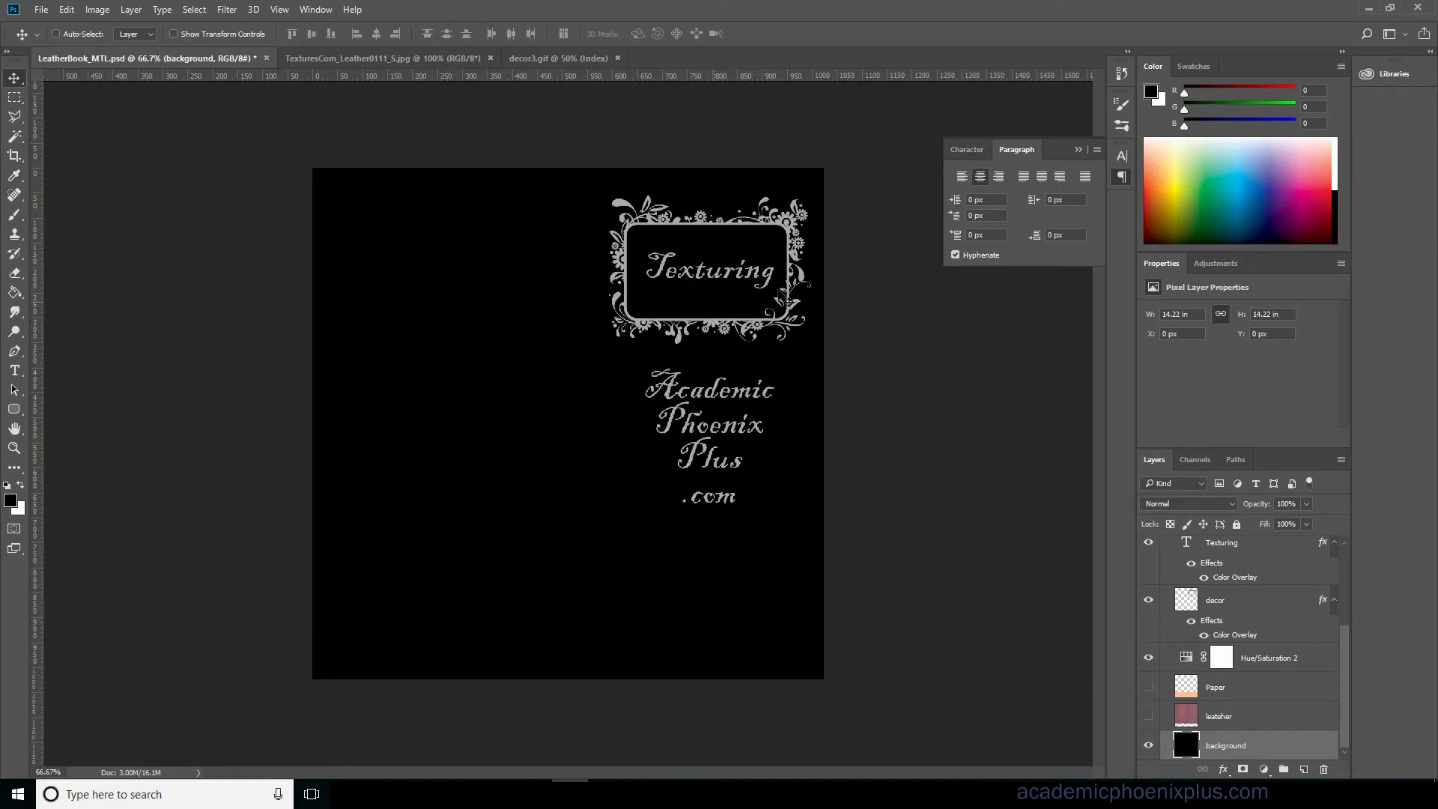
key("ctrl+s")
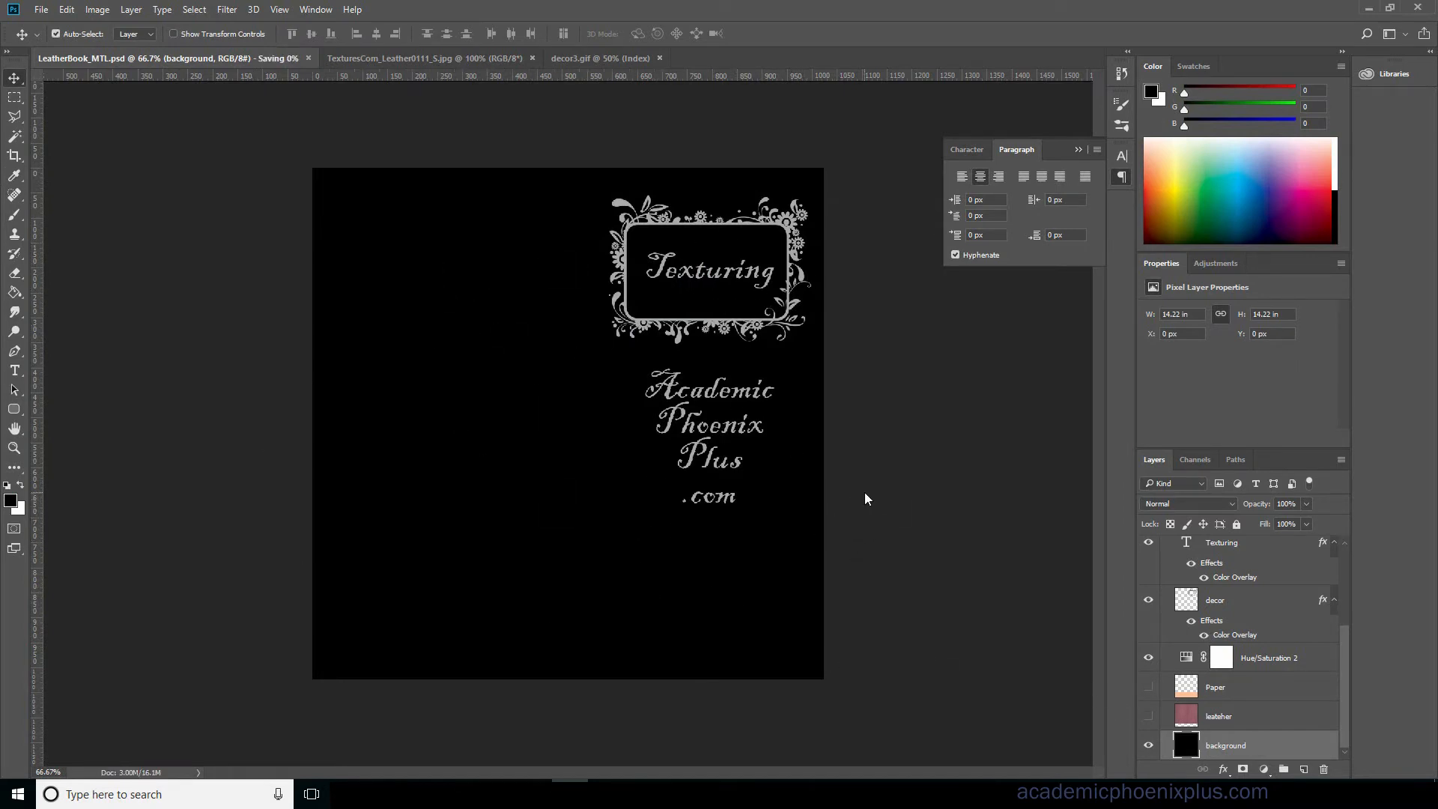
Switch to Maya, save the scene and refresh the full Arnold render.
mouse_move(607, 794)
left_click(696, 727)
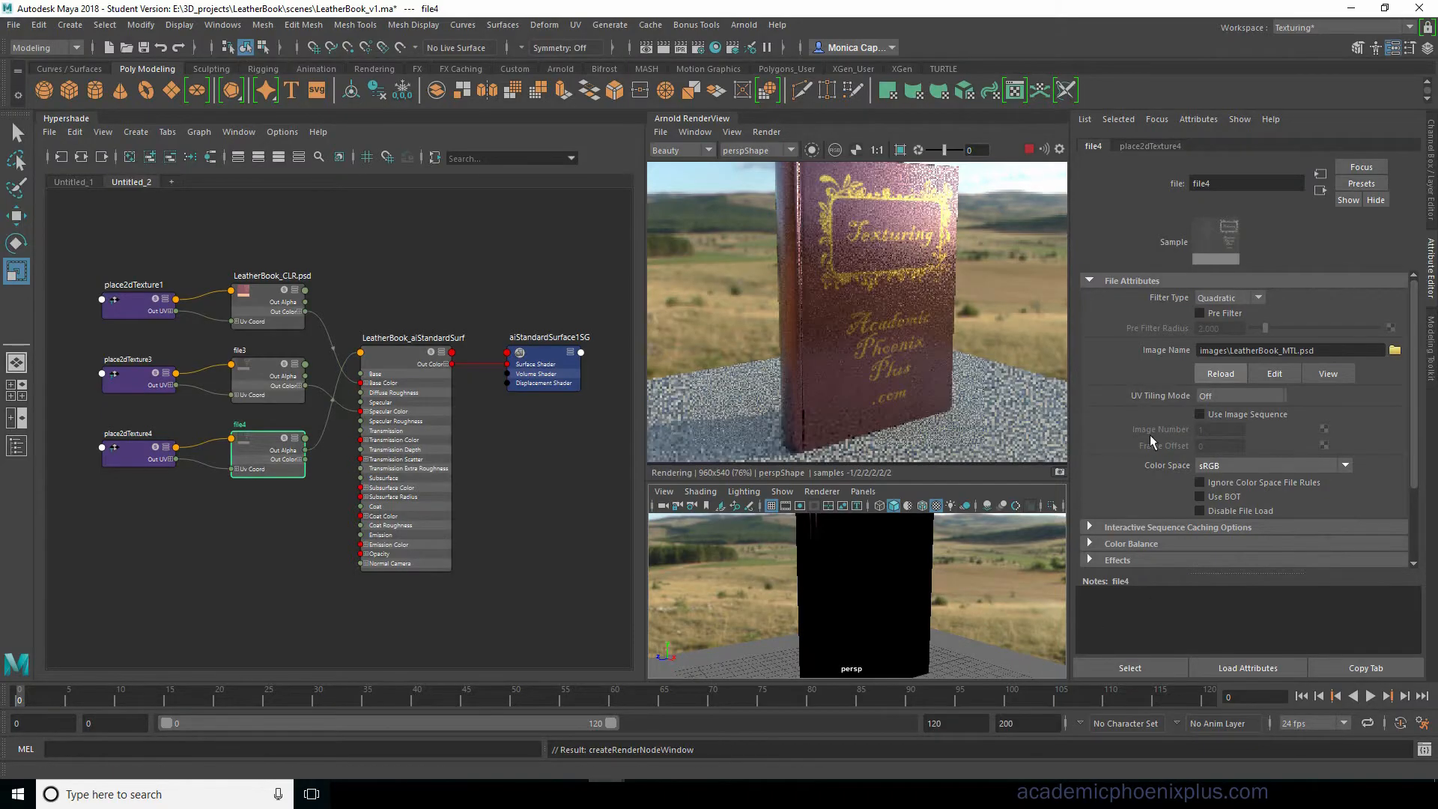
key("ctrl+s")
left_click(765, 132)
left_click(798, 176)
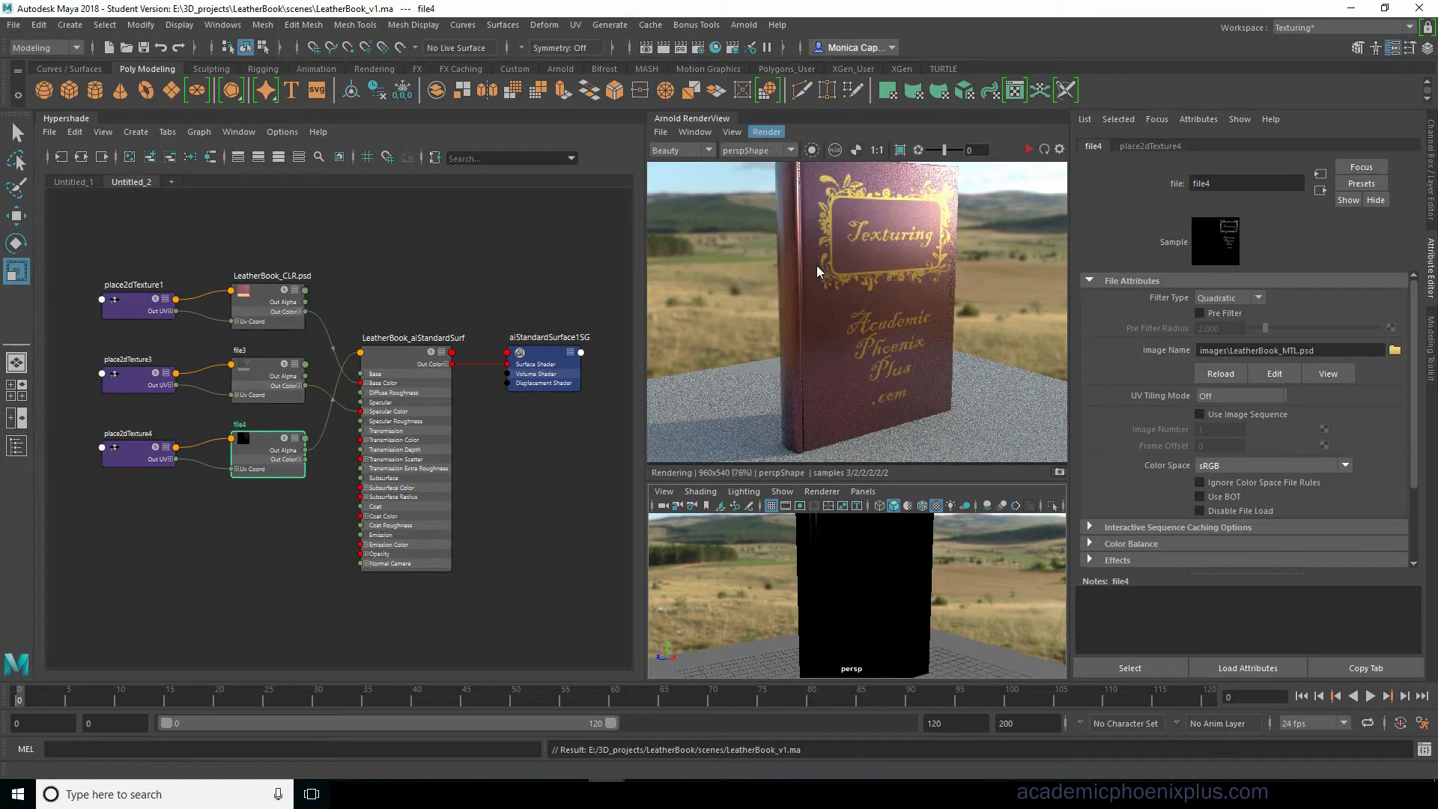
Enable Alpha is Luminance and turn off Invert on the File texture connected to the material's Metalness.
scroll(1310, 500, "down", 3)
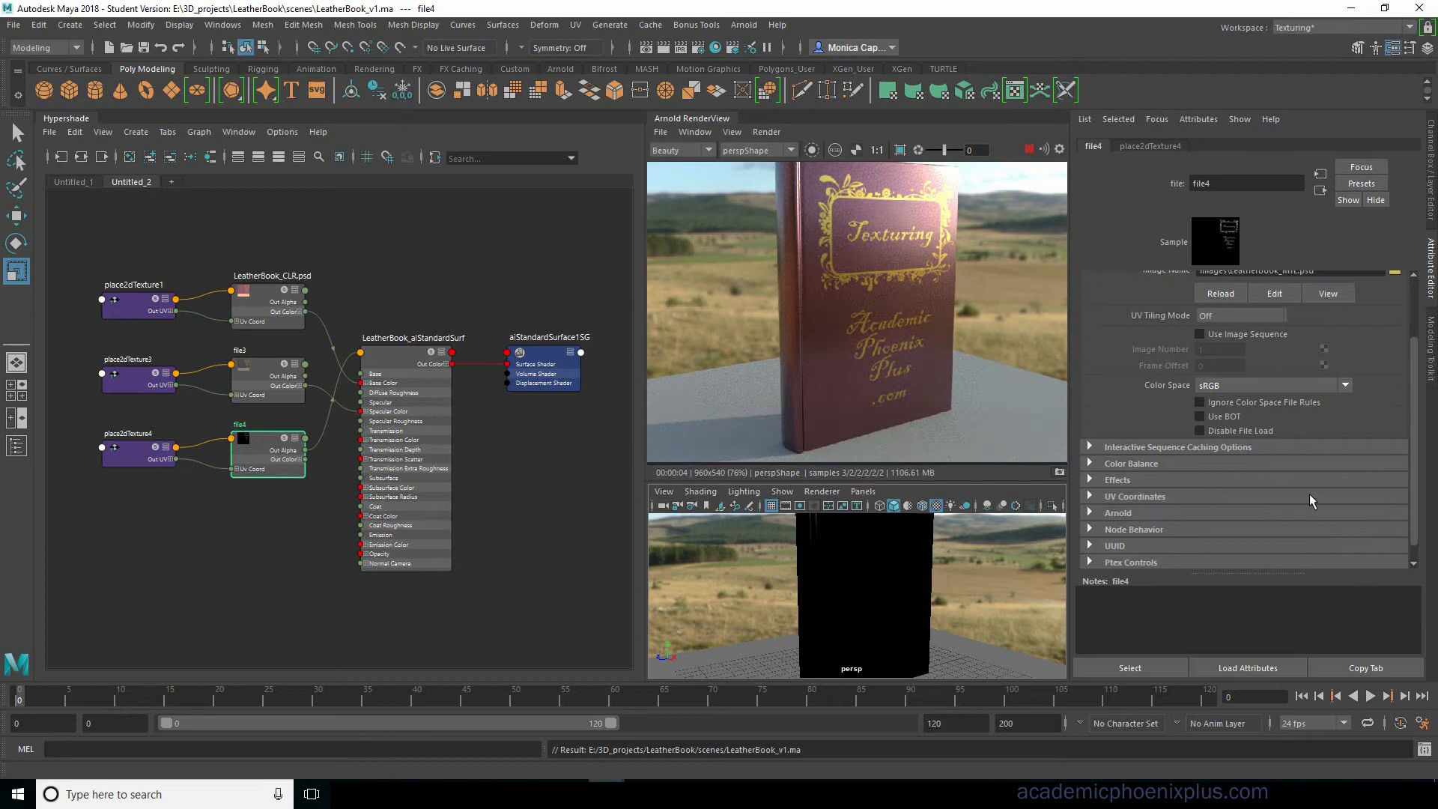
left_click(1123, 481)
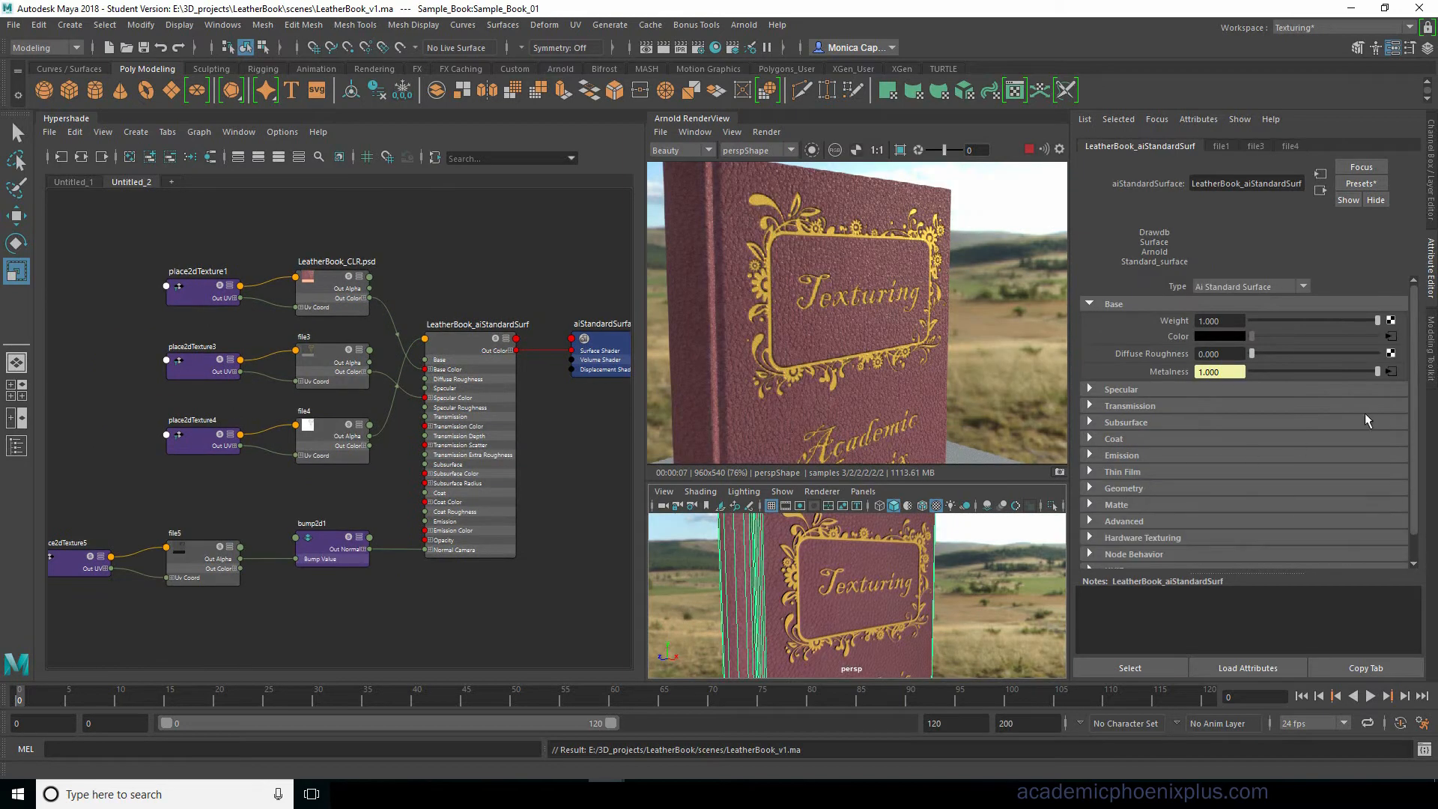
left_click(1391, 371)
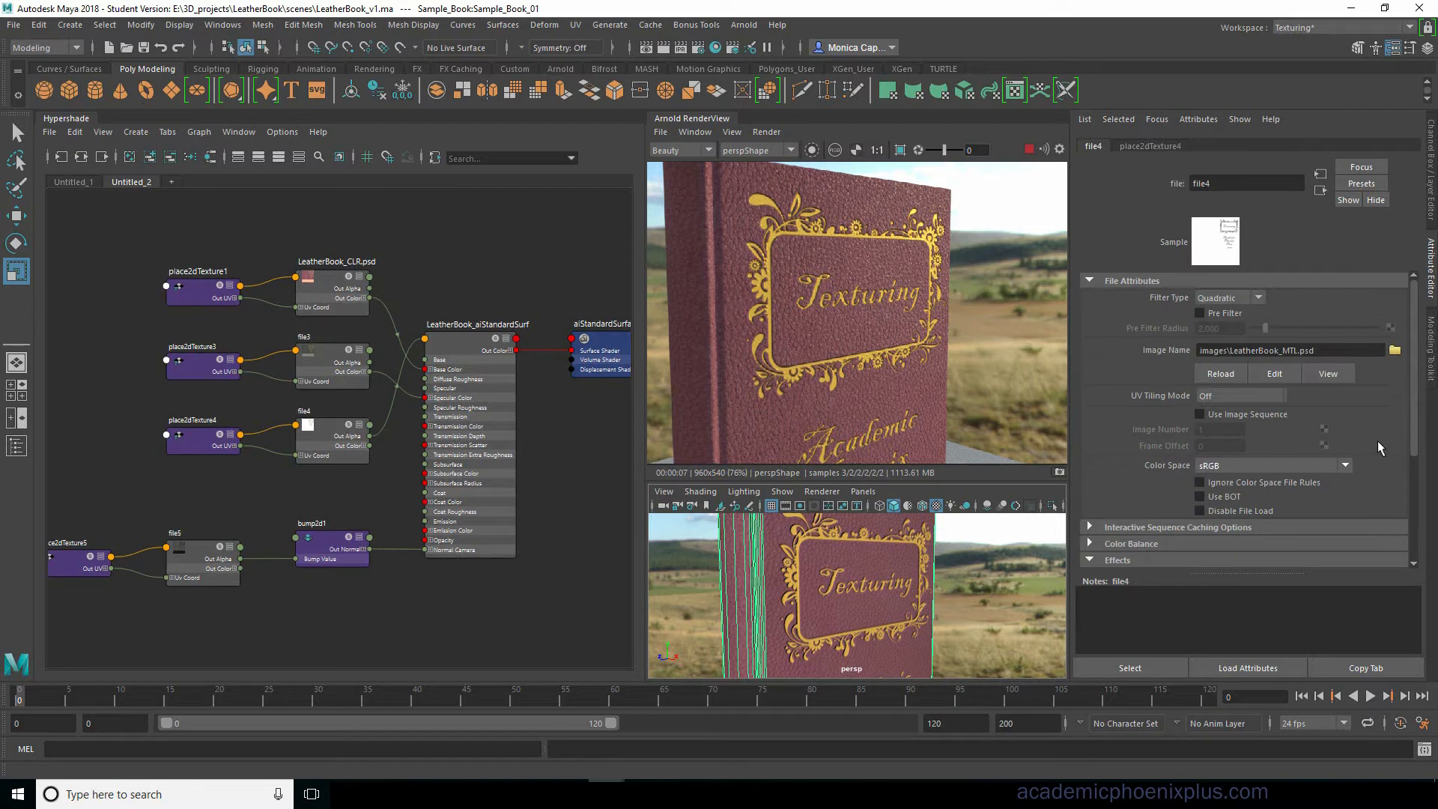
scroll(1414, 434, "down", 2)
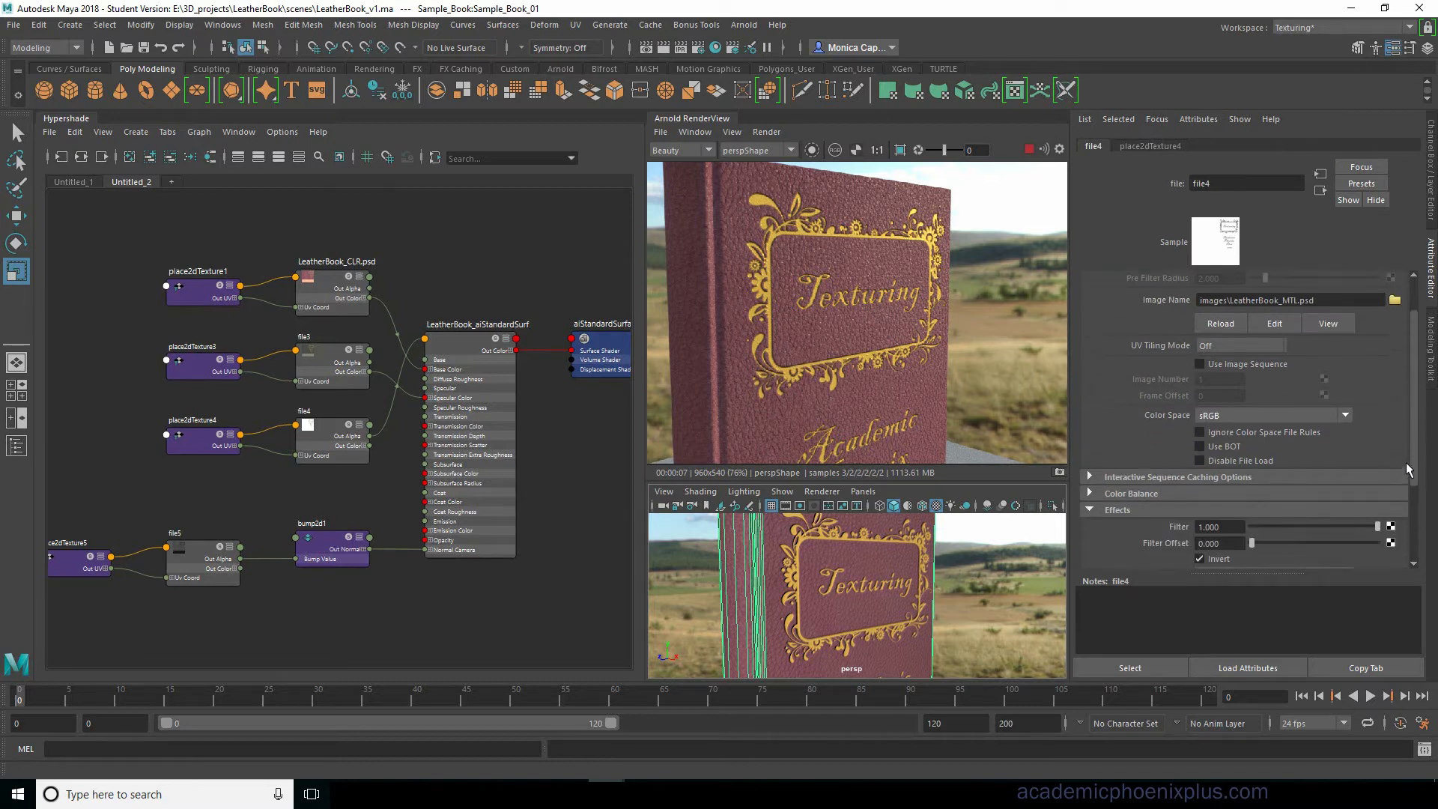
left_click(1146, 488)
scroll(1238, 507, "down", 3)
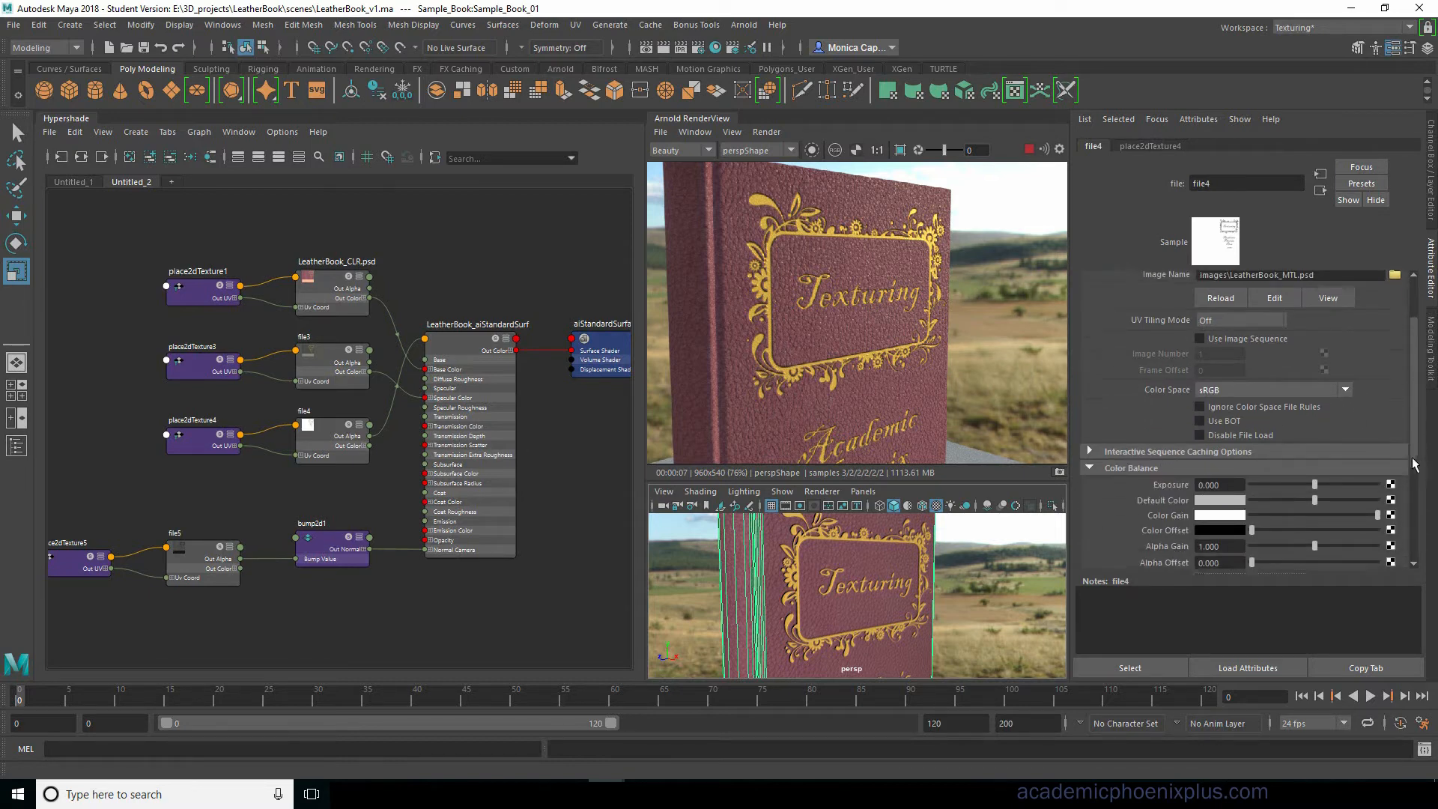
left_click(1229, 506)
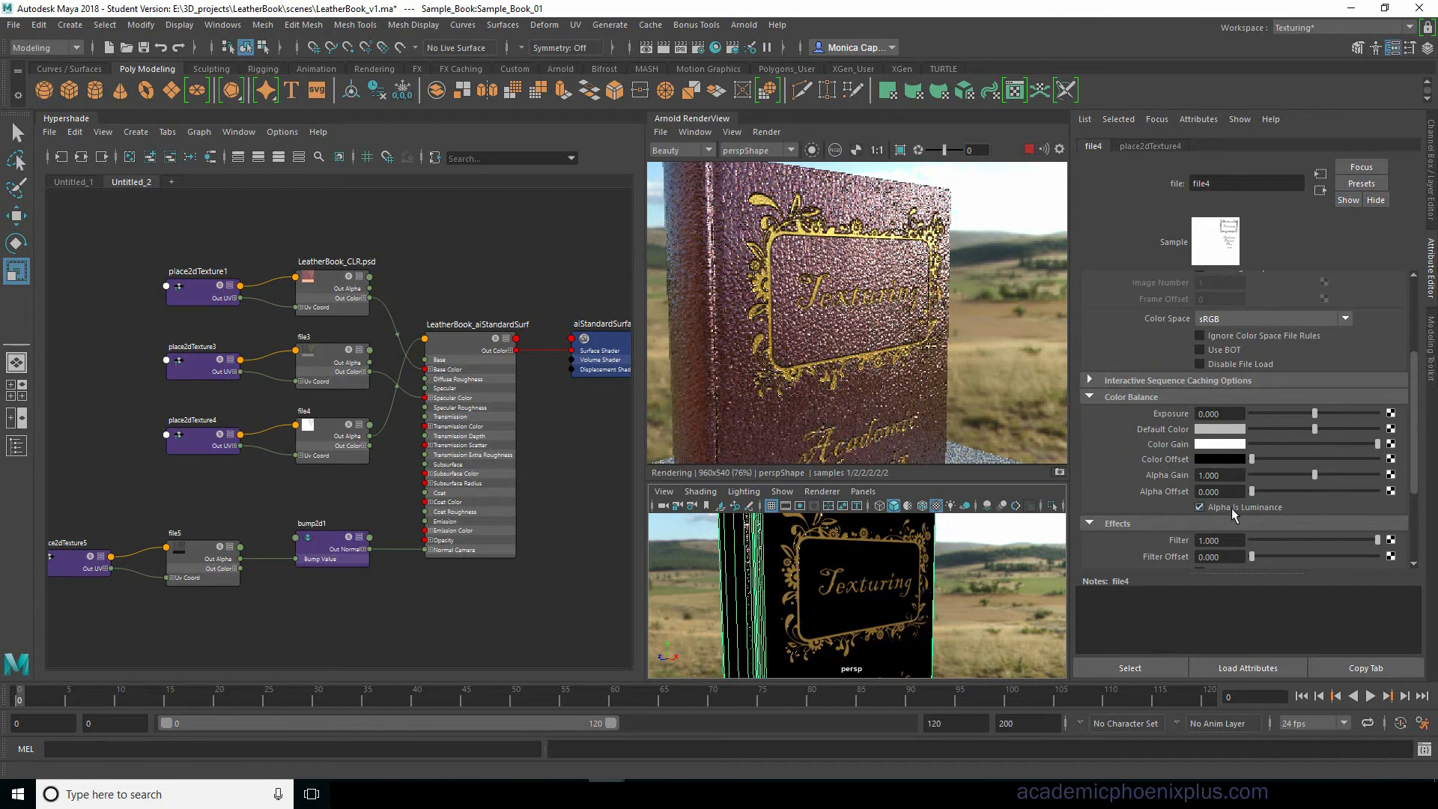
scroll(1230, 510, "down", 3)
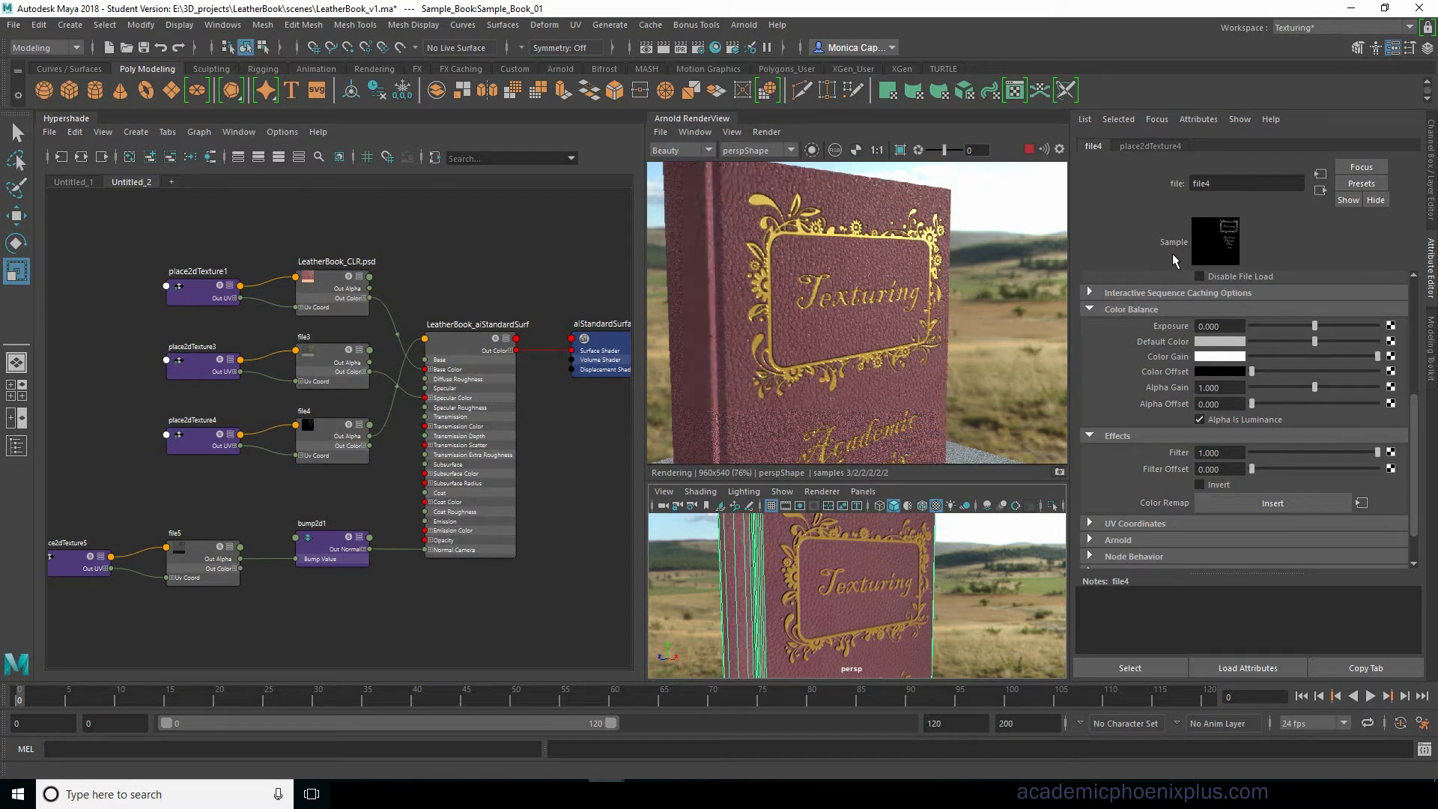
Enable Alpha is Luminance on the File texture connected to the material's Specular Color.
left_click(1229, 230)
left_click(1321, 190)
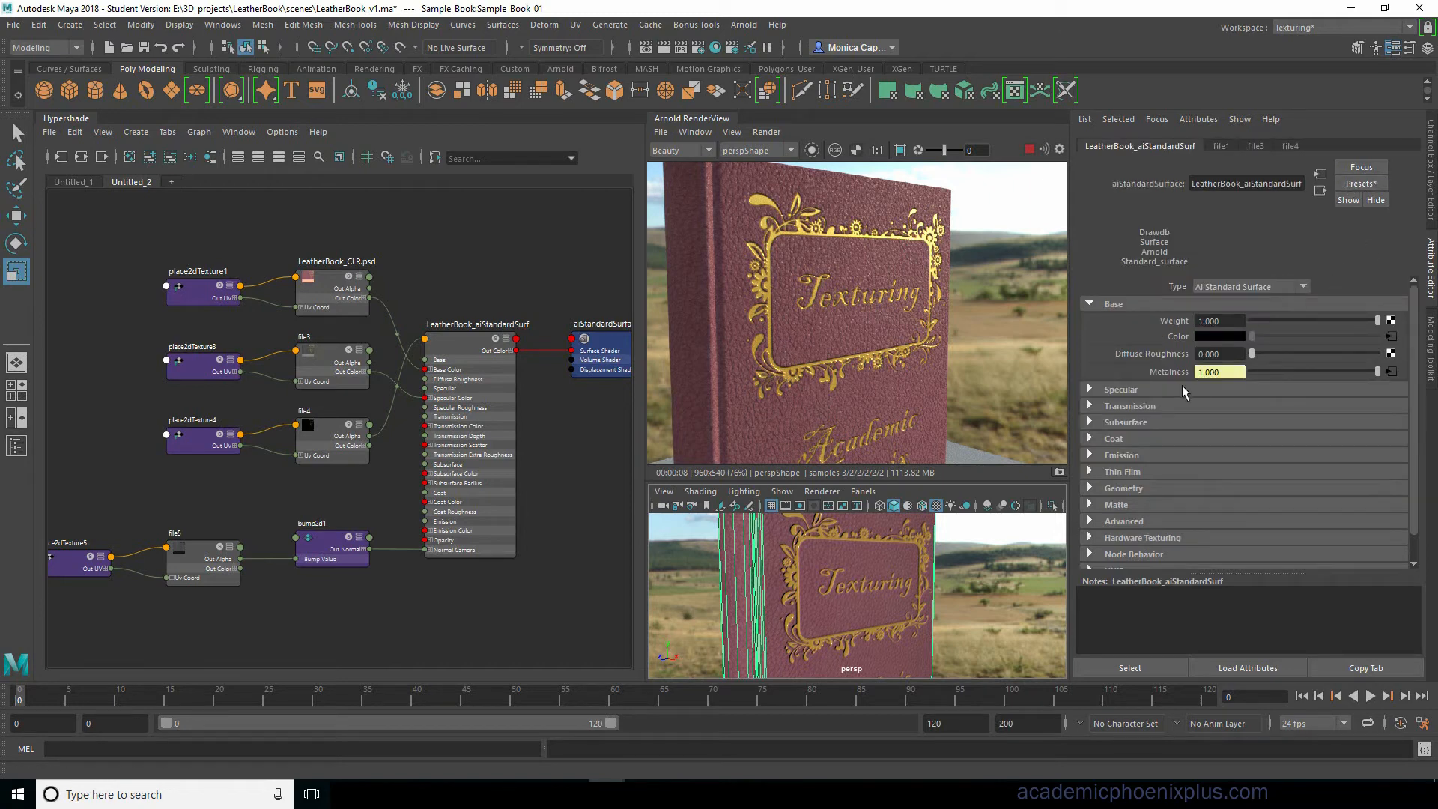
left_click(1123, 389)
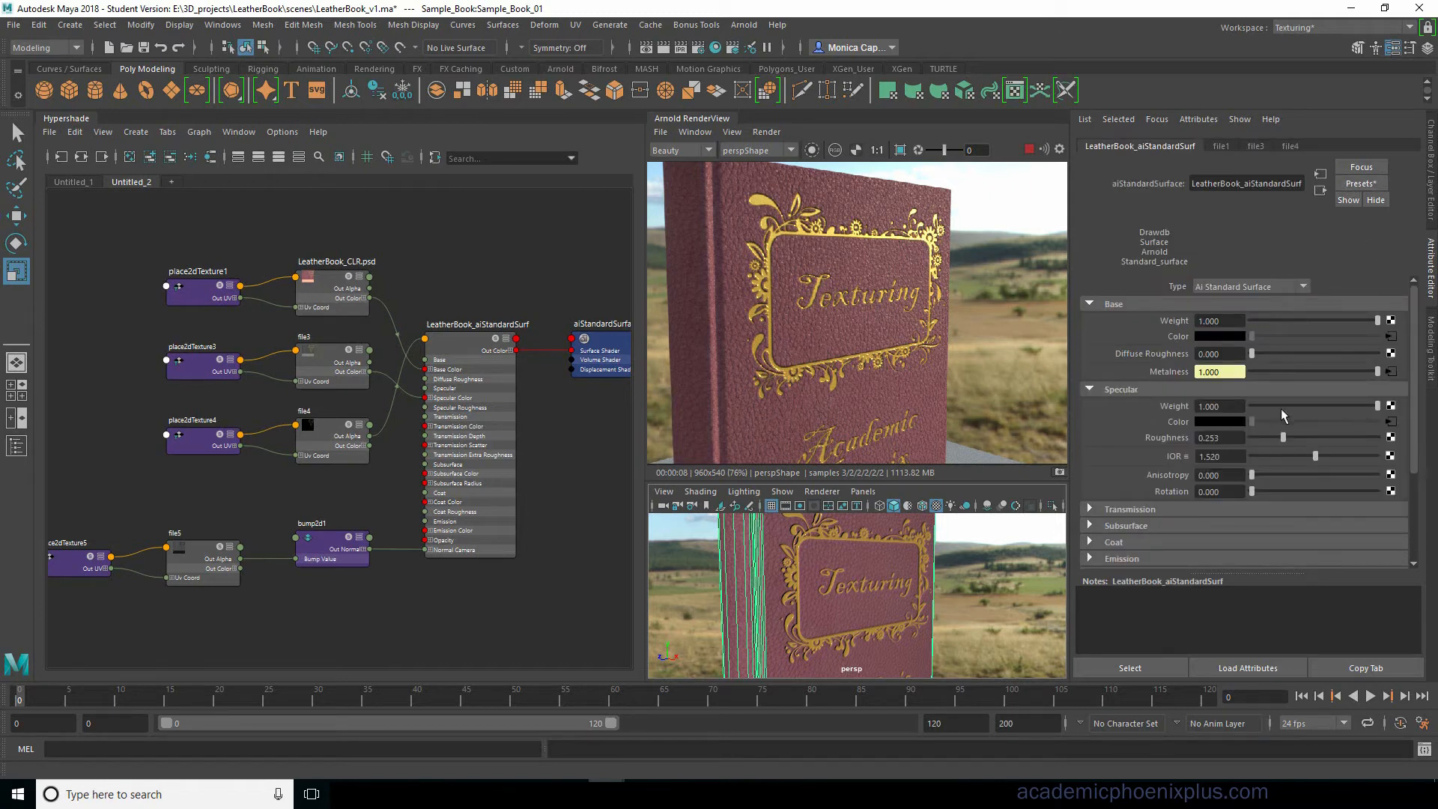
left_click(1389, 423)
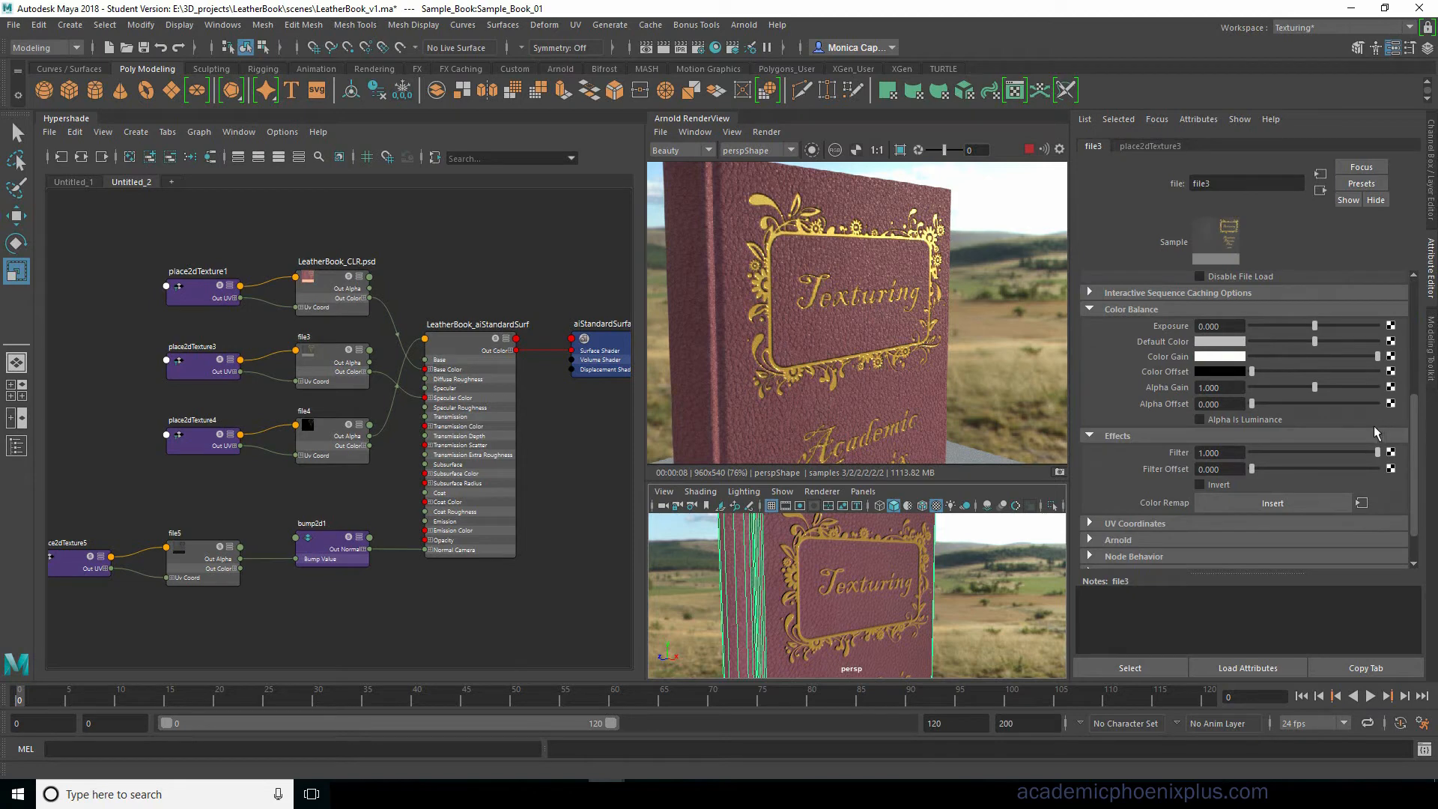
left_click(1200, 420)
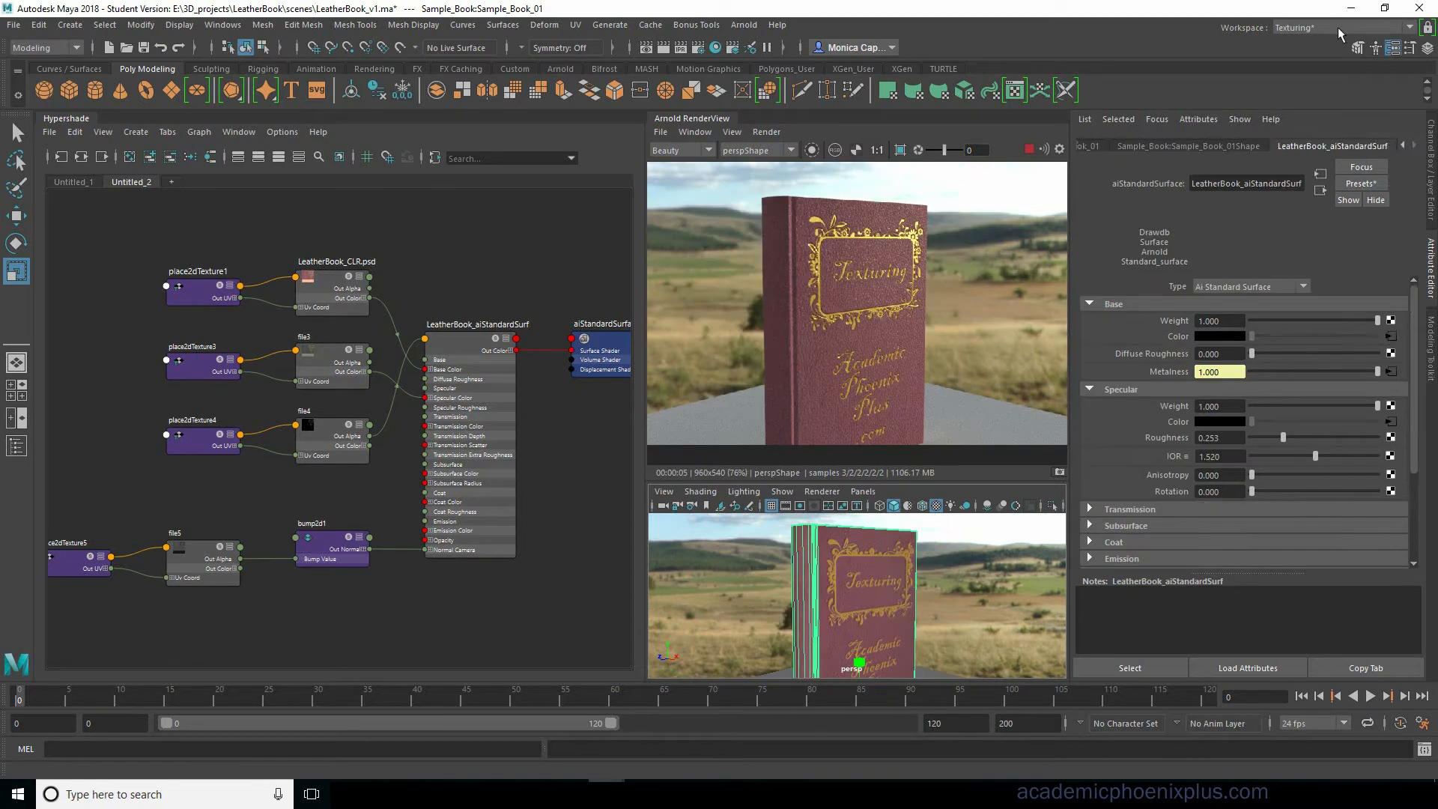
Switch the workspace to Maya Classic.
left_click(1340, 27)
left_click(1283, 64)
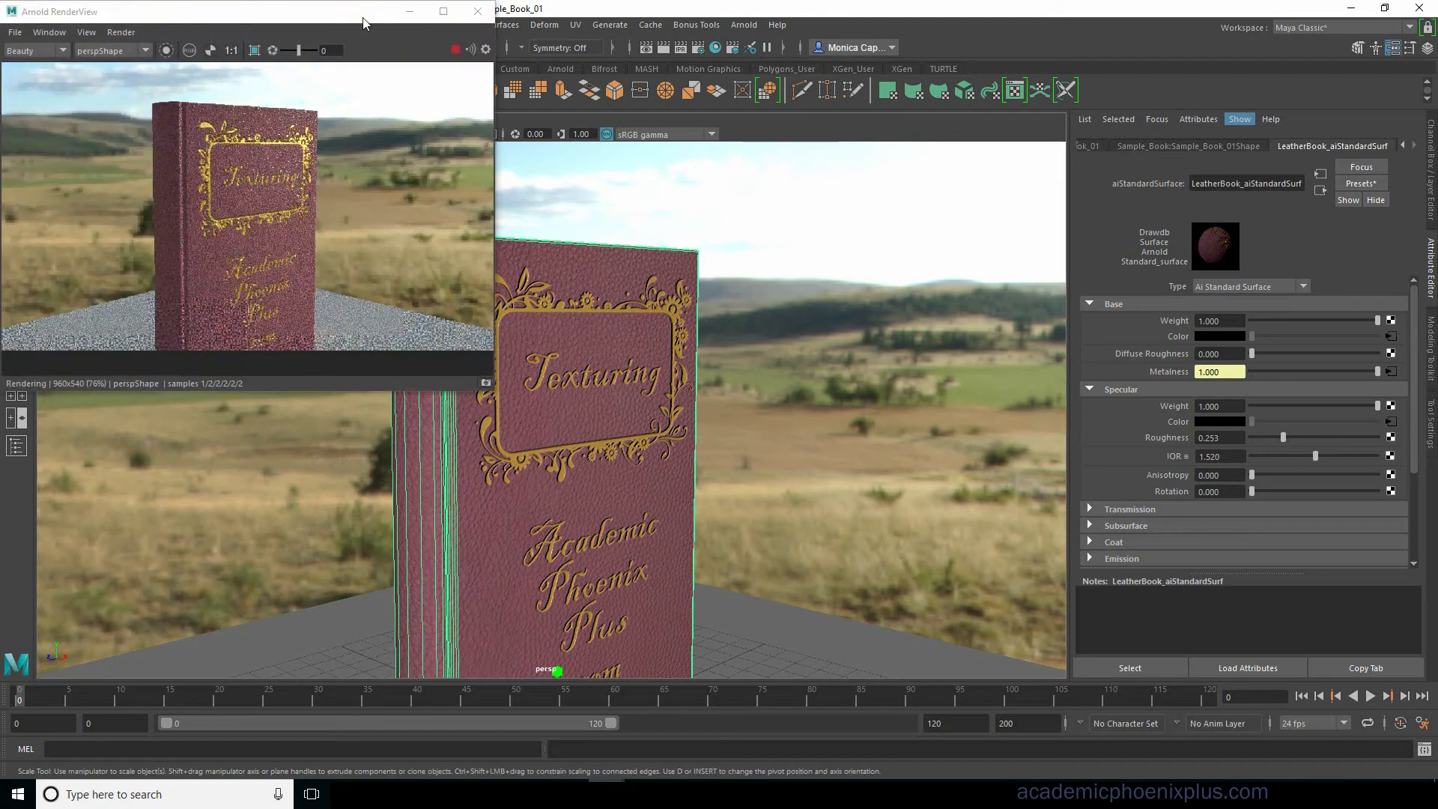
Frame the whole book in the perspective view and examine the Arnold render at 1:1 size.
left_click_drag(873, 403, 866, 391, "alt")
right_click_drag(867, 391, 731, 363, "alt")
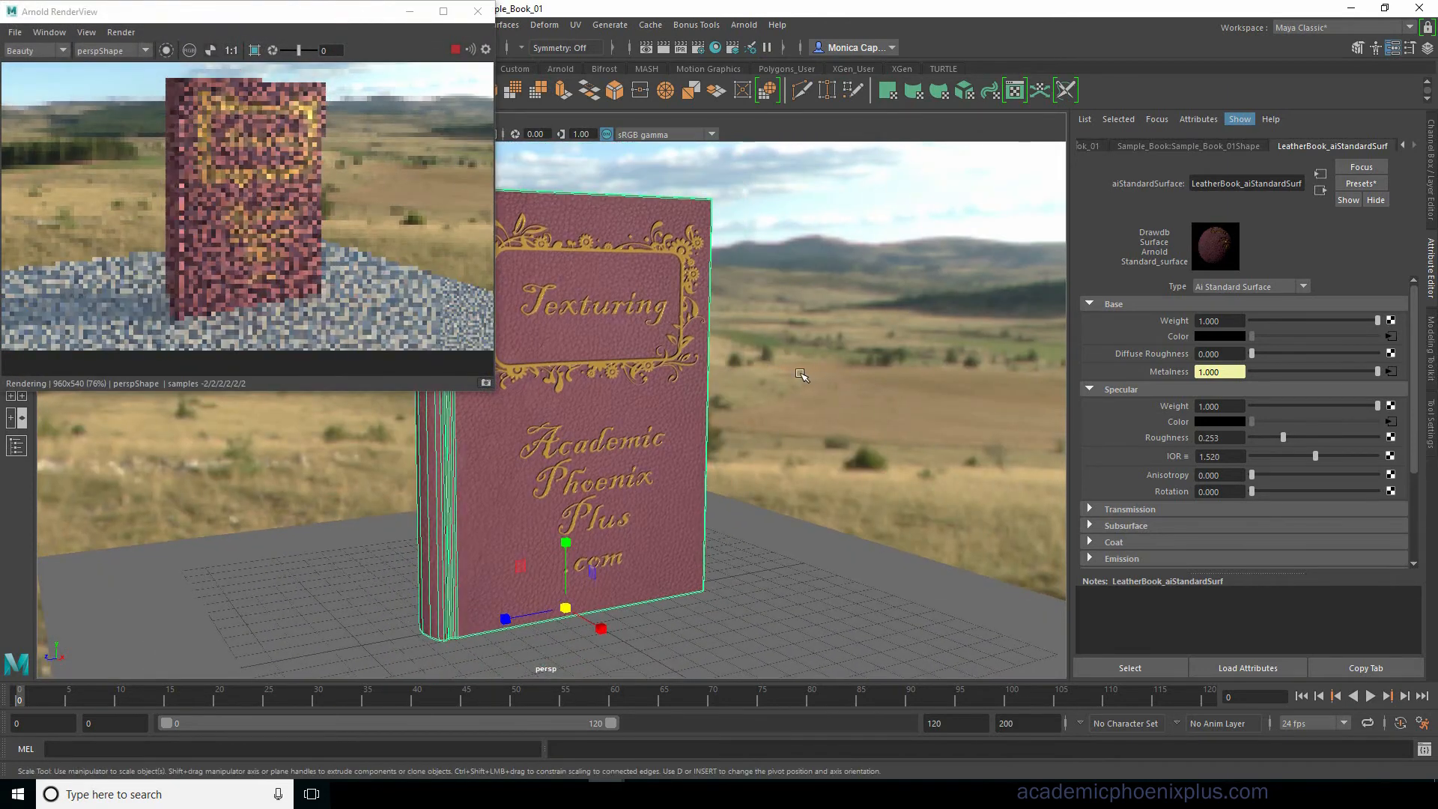
middle_click_drag(802, 375, 850, 378, "alt")
right_click_drag(861, 378, 886, 395, "alt")
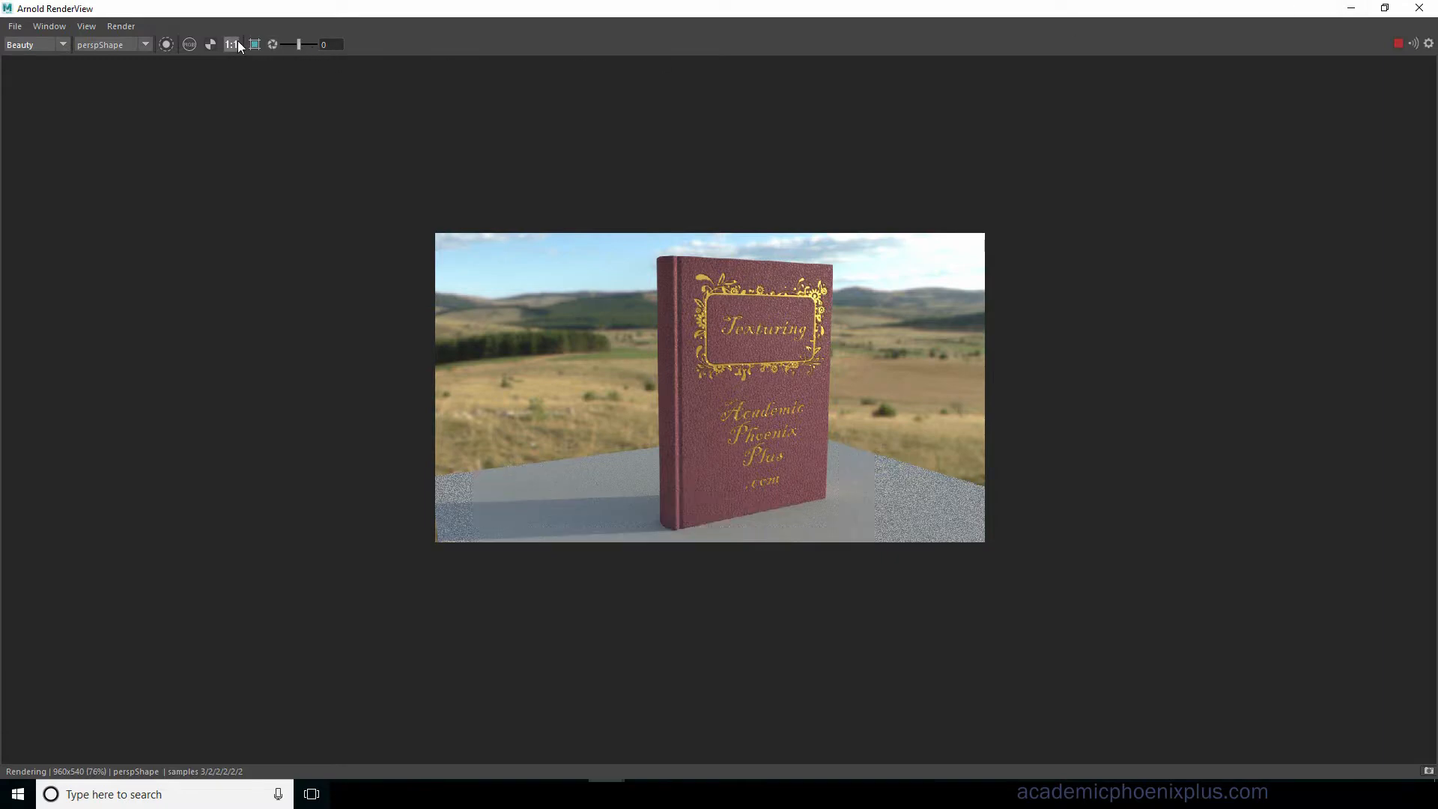
left_click(238, 46)
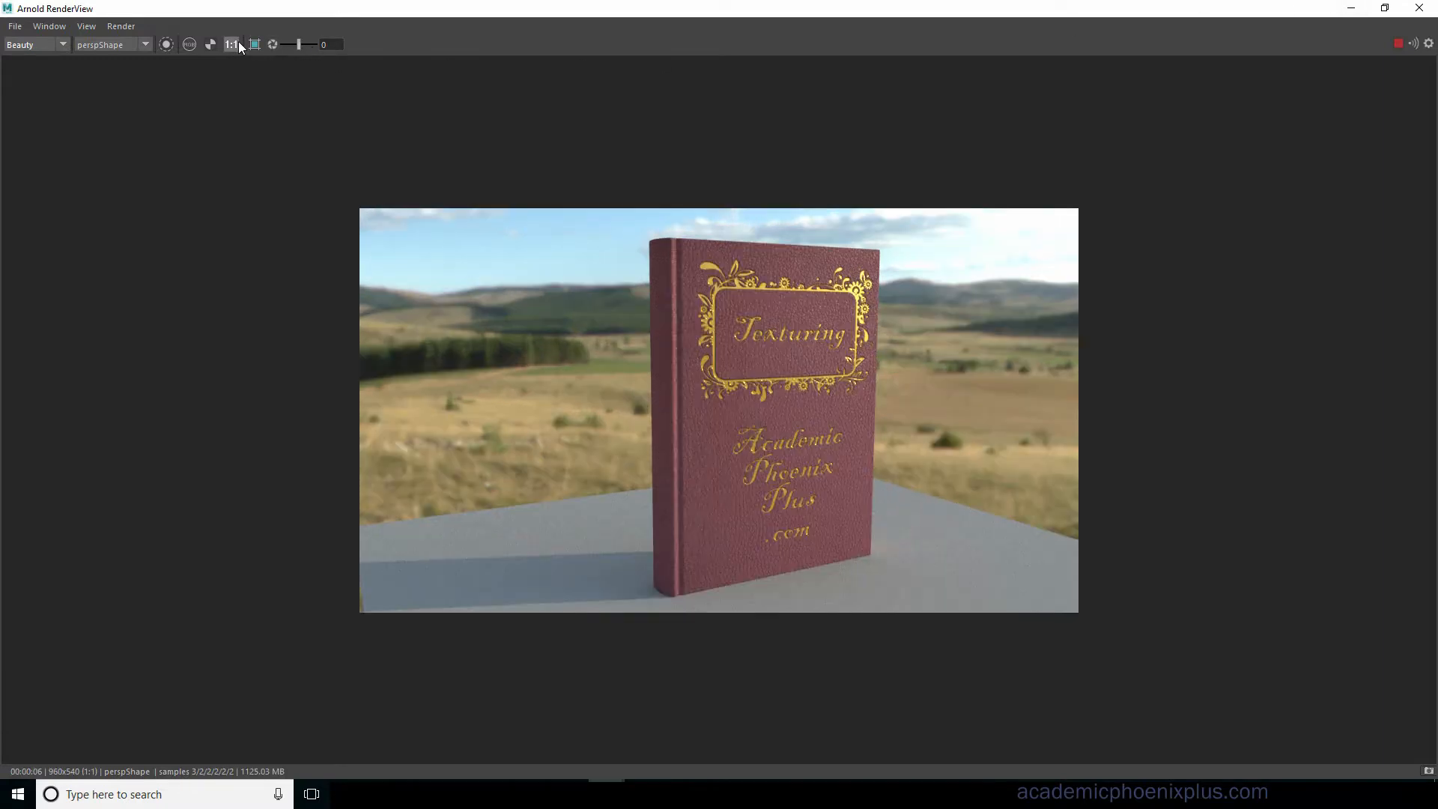
left_click(1385, 8)
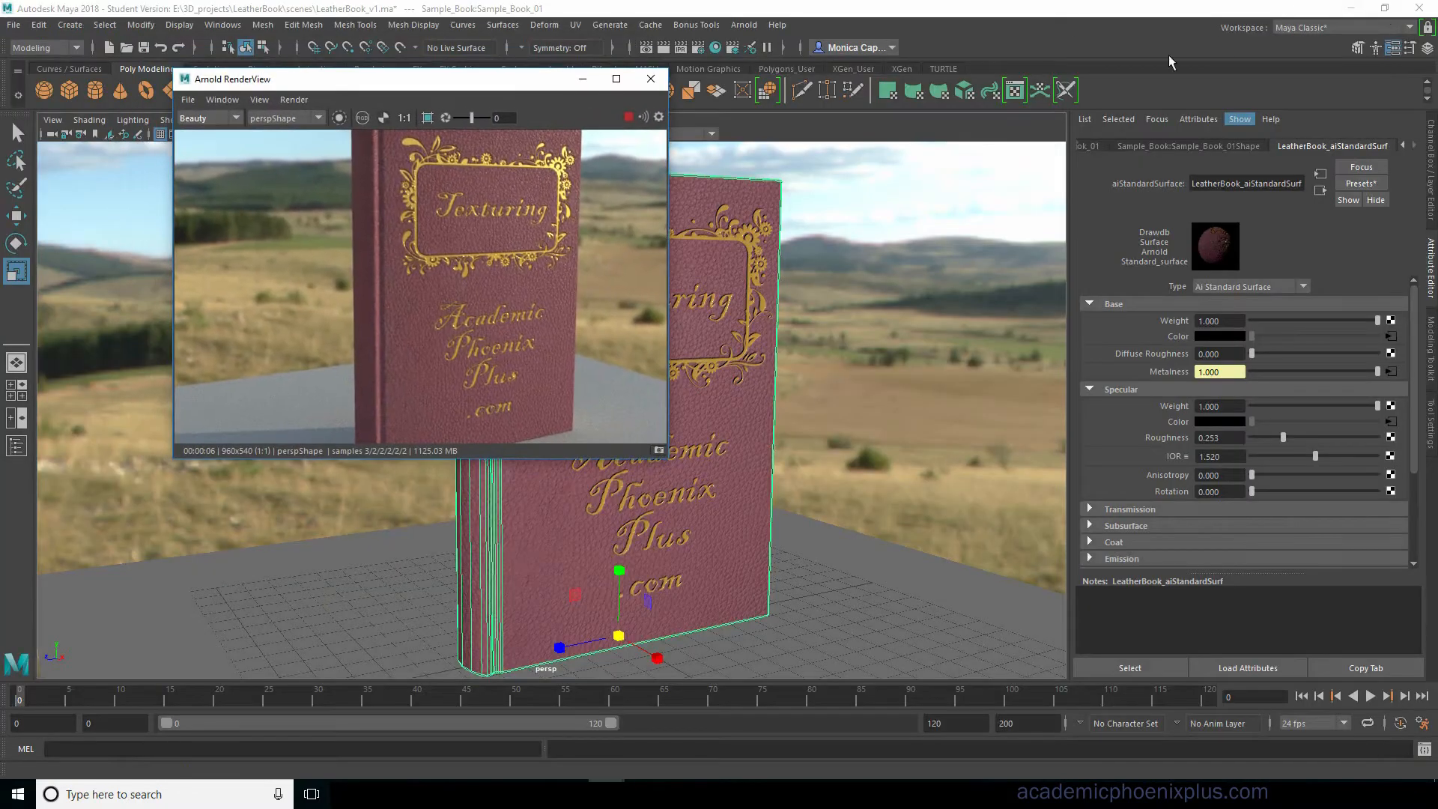
Set the render image size preset to HD_1080 and enlarge the Arnold RenderView to full screen.
left_click(697, 48)
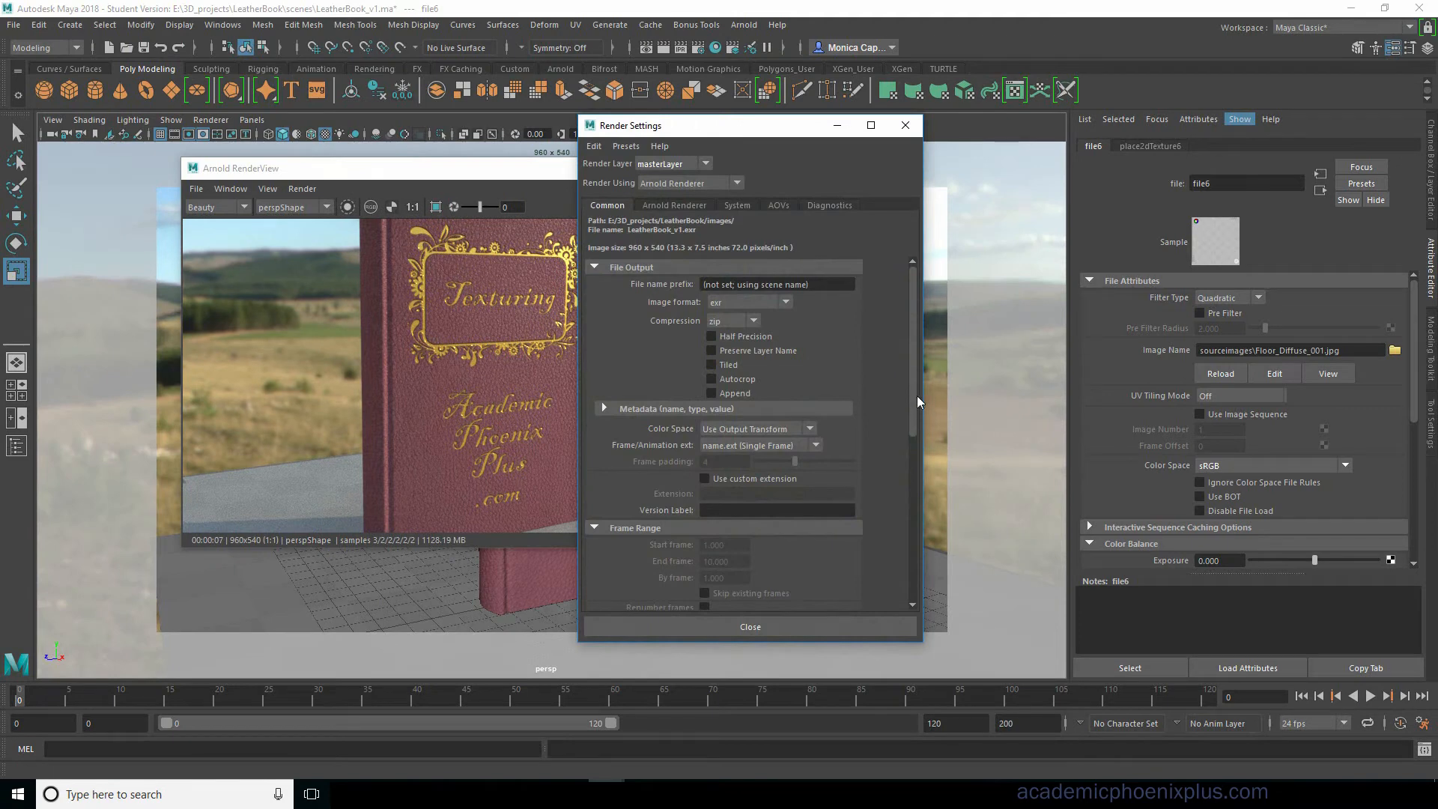
scroll(898, 457, "down", 10)
left_click(775, 438)
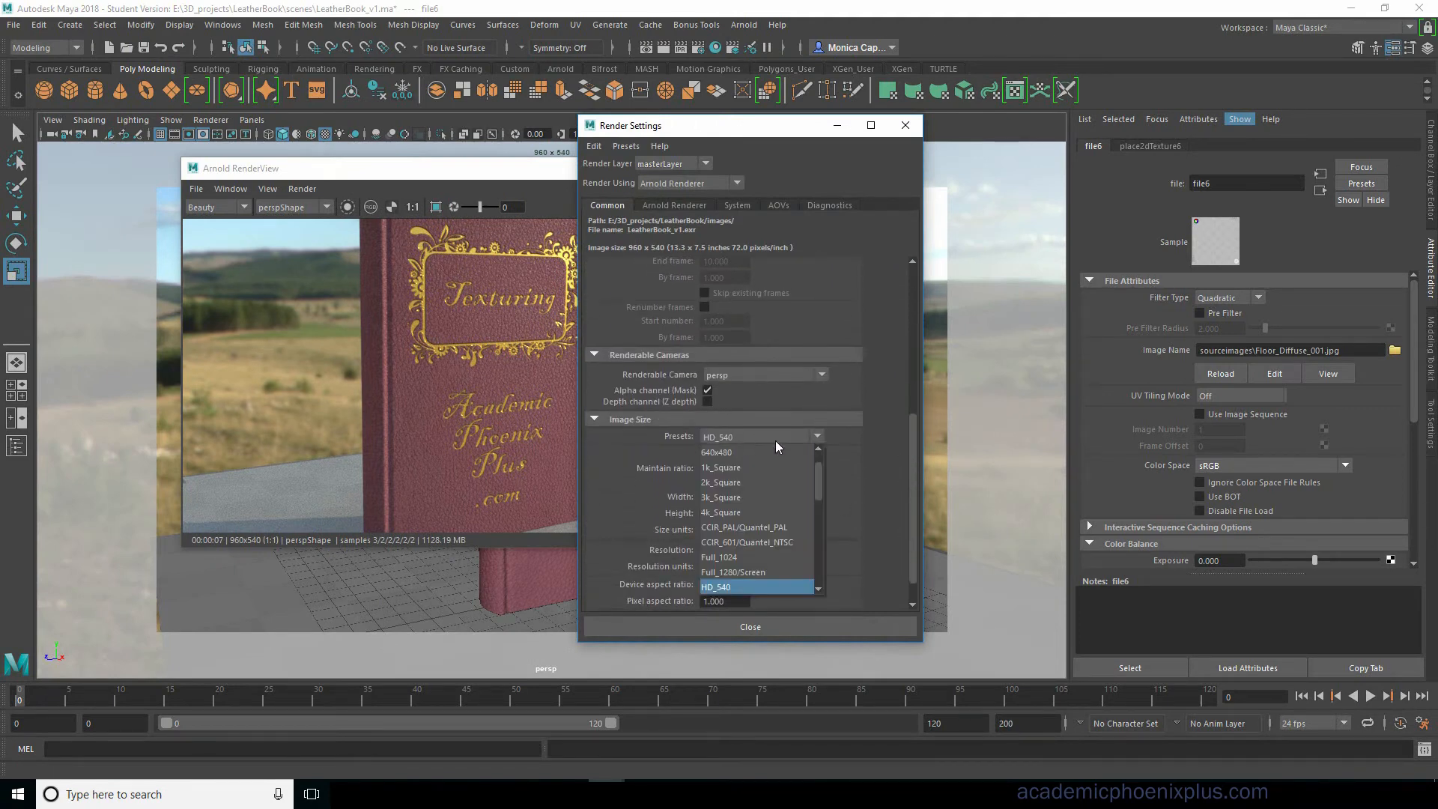
left_click_drag(818, 479, 819, 492)
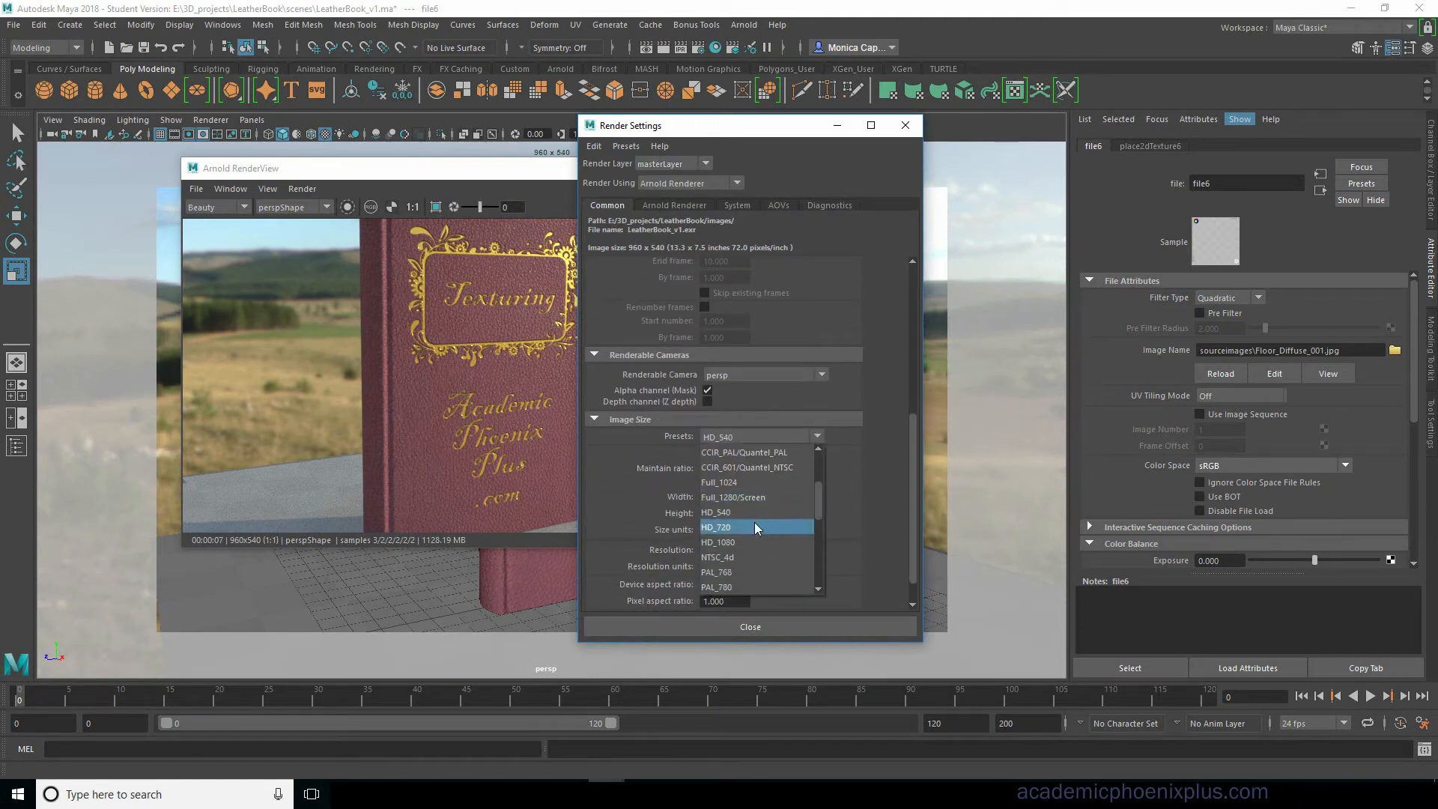
left_click(754, 527)
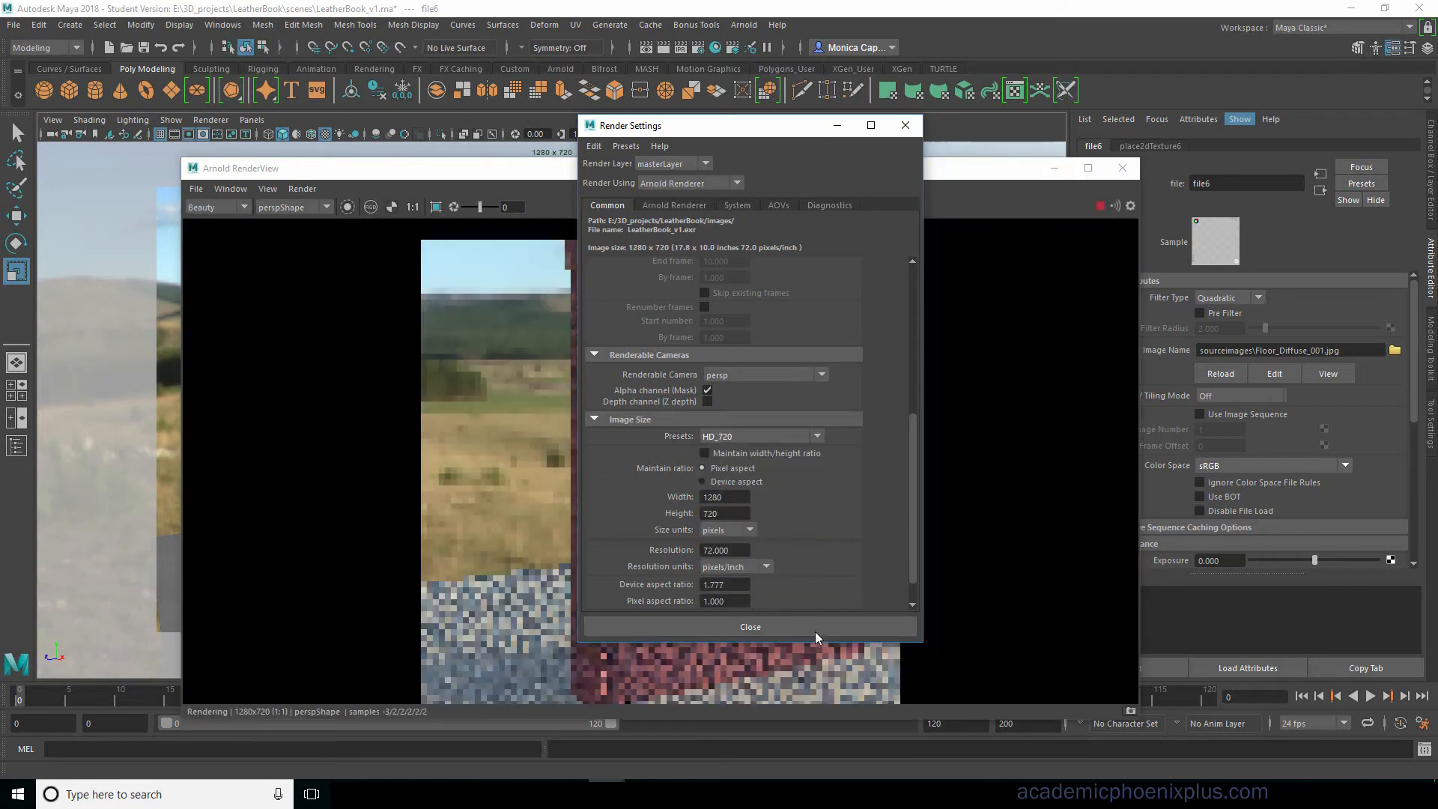
left_click(768, 436)
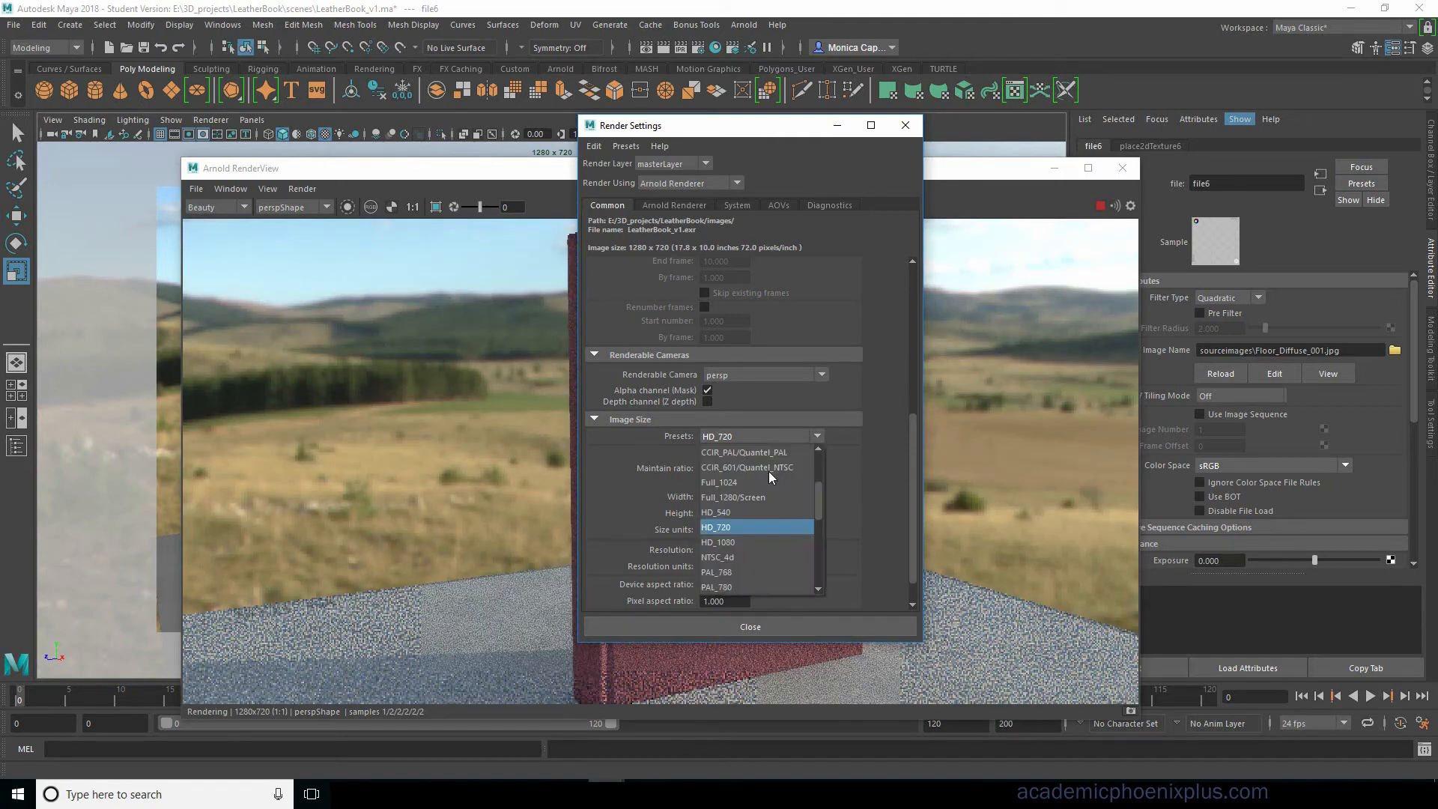
left_click(747, 543)
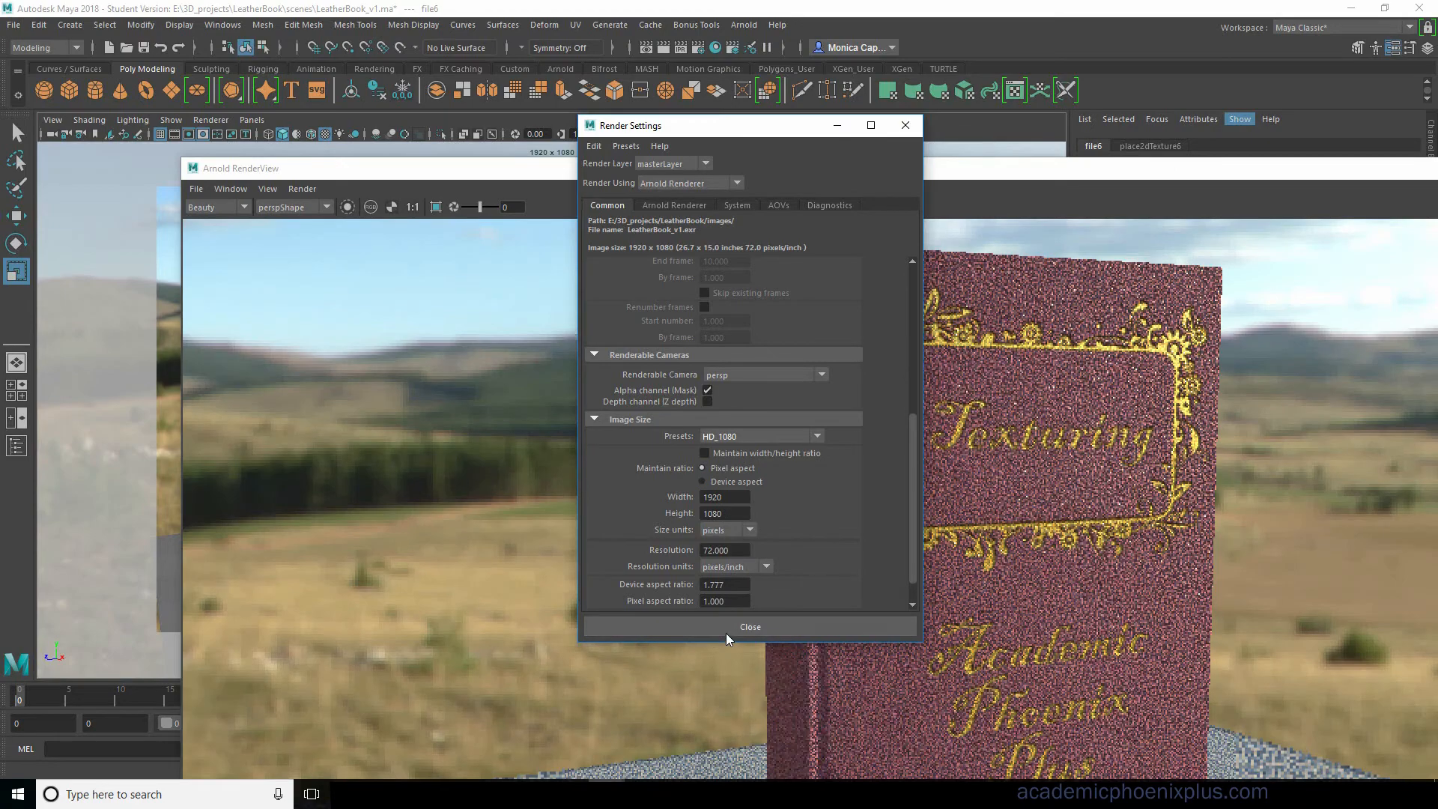
left_click(726, 632)
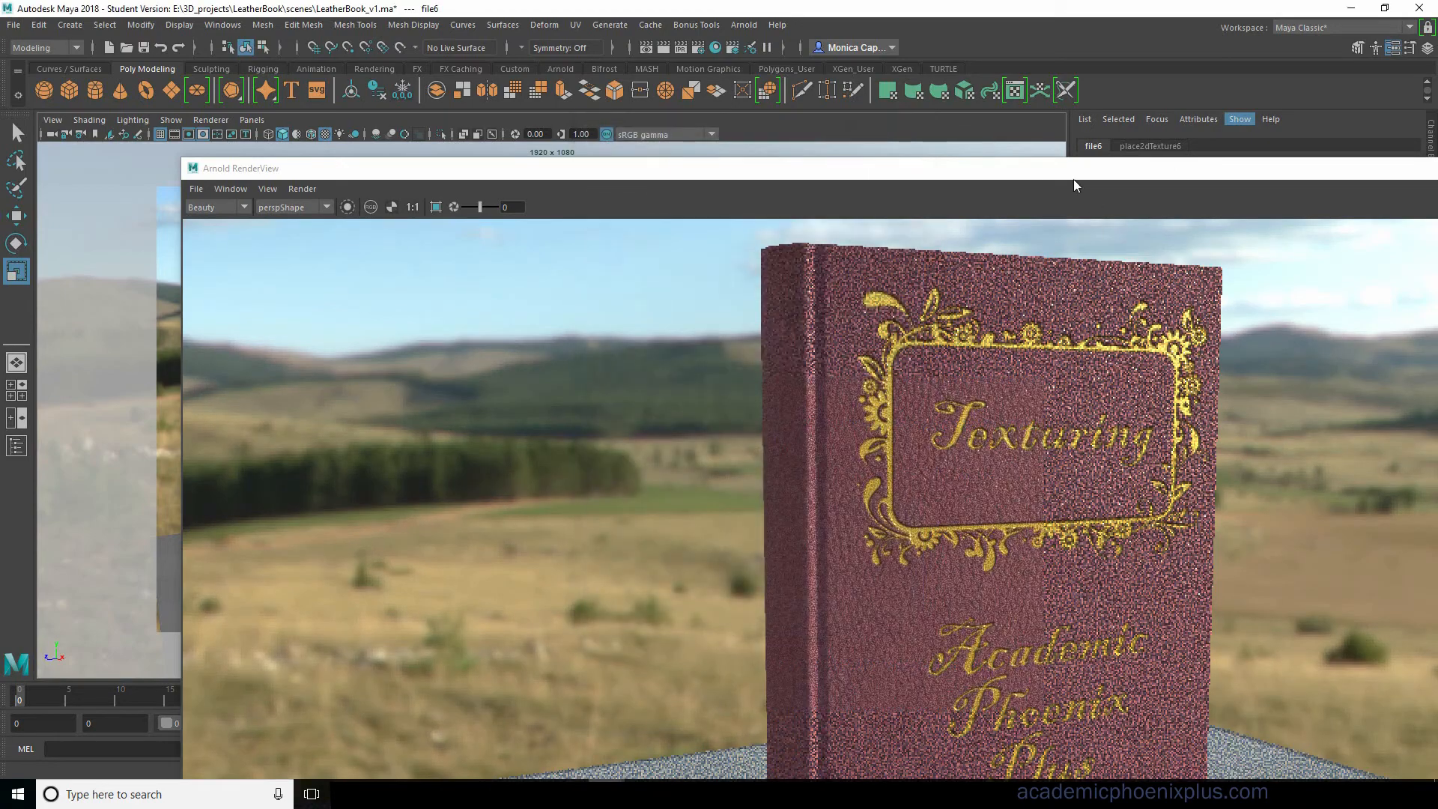
double_click(1072, 172)
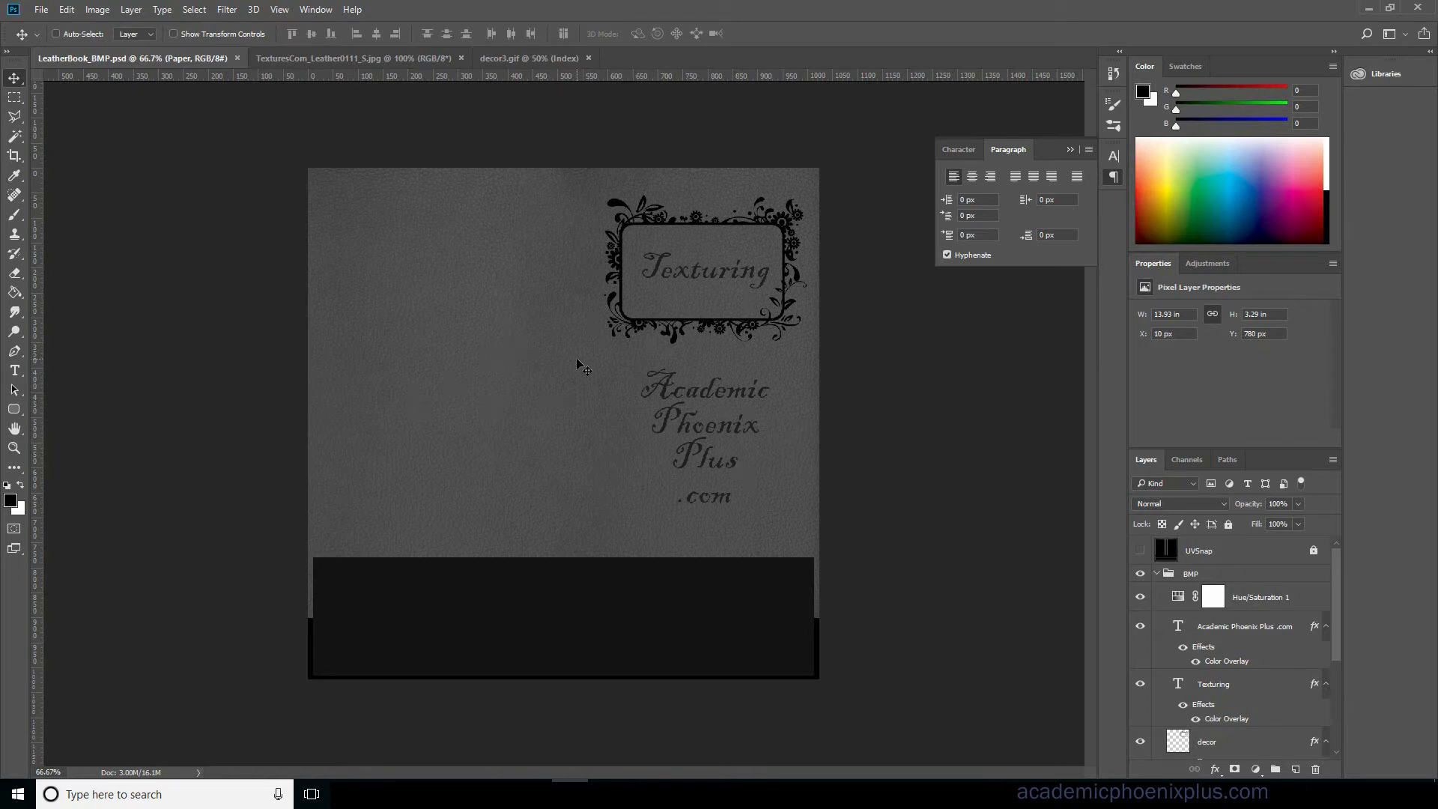
In Photoshop, save LeatherBook_BMP as an uncompressed TIFF copy without layers in the project's sourceimages folder.
key("ctrl+shift+s")
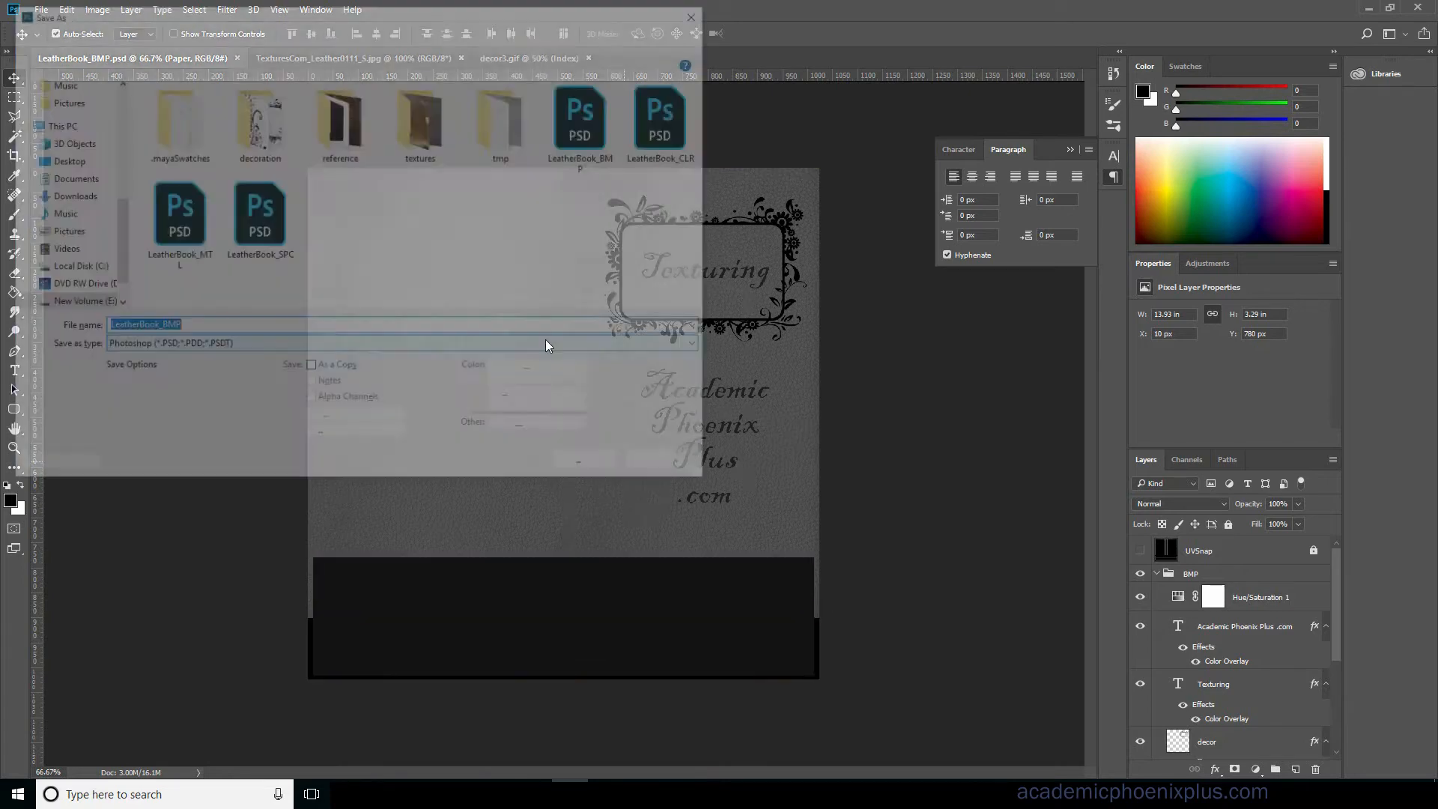
left_click(332, 35)
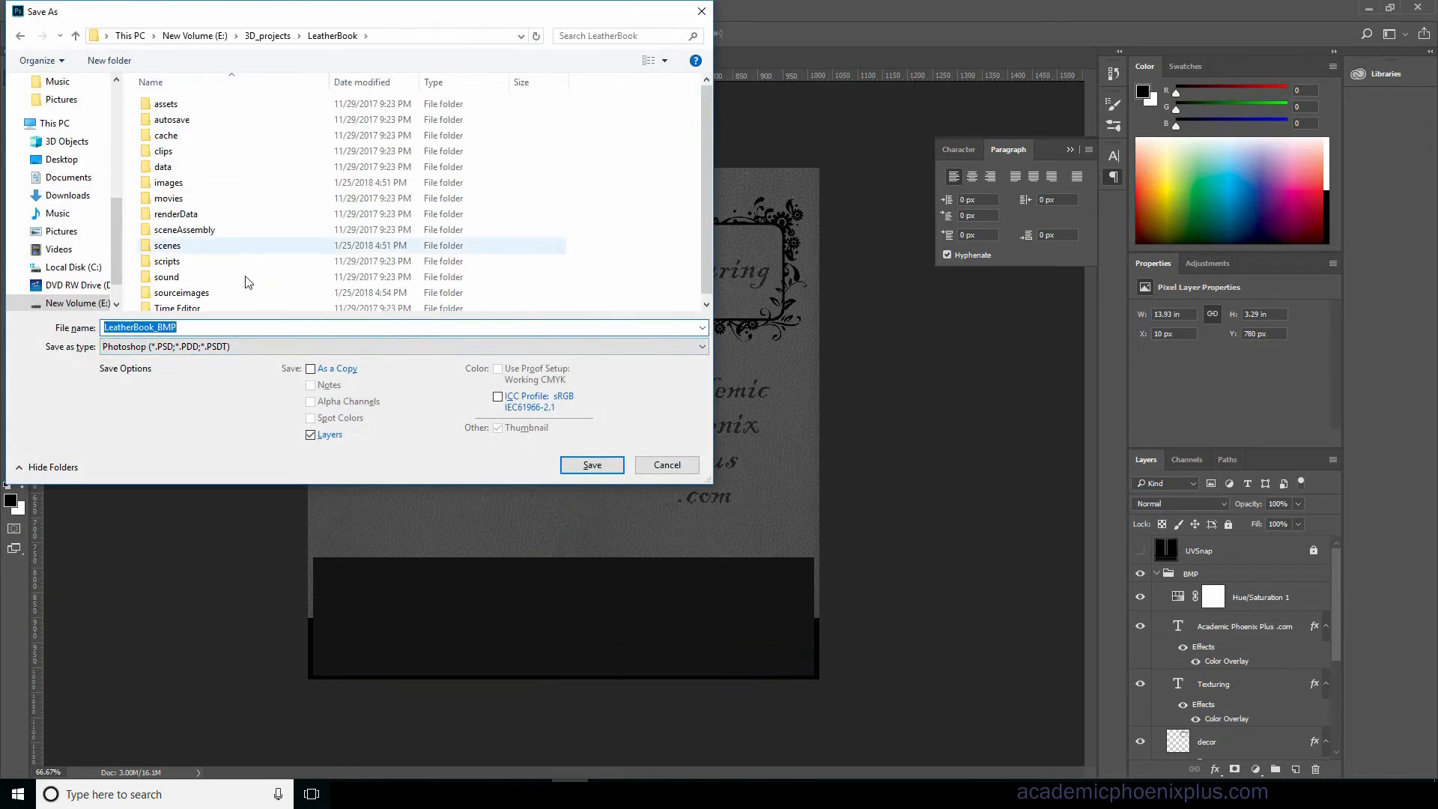
double_click(191, 292)
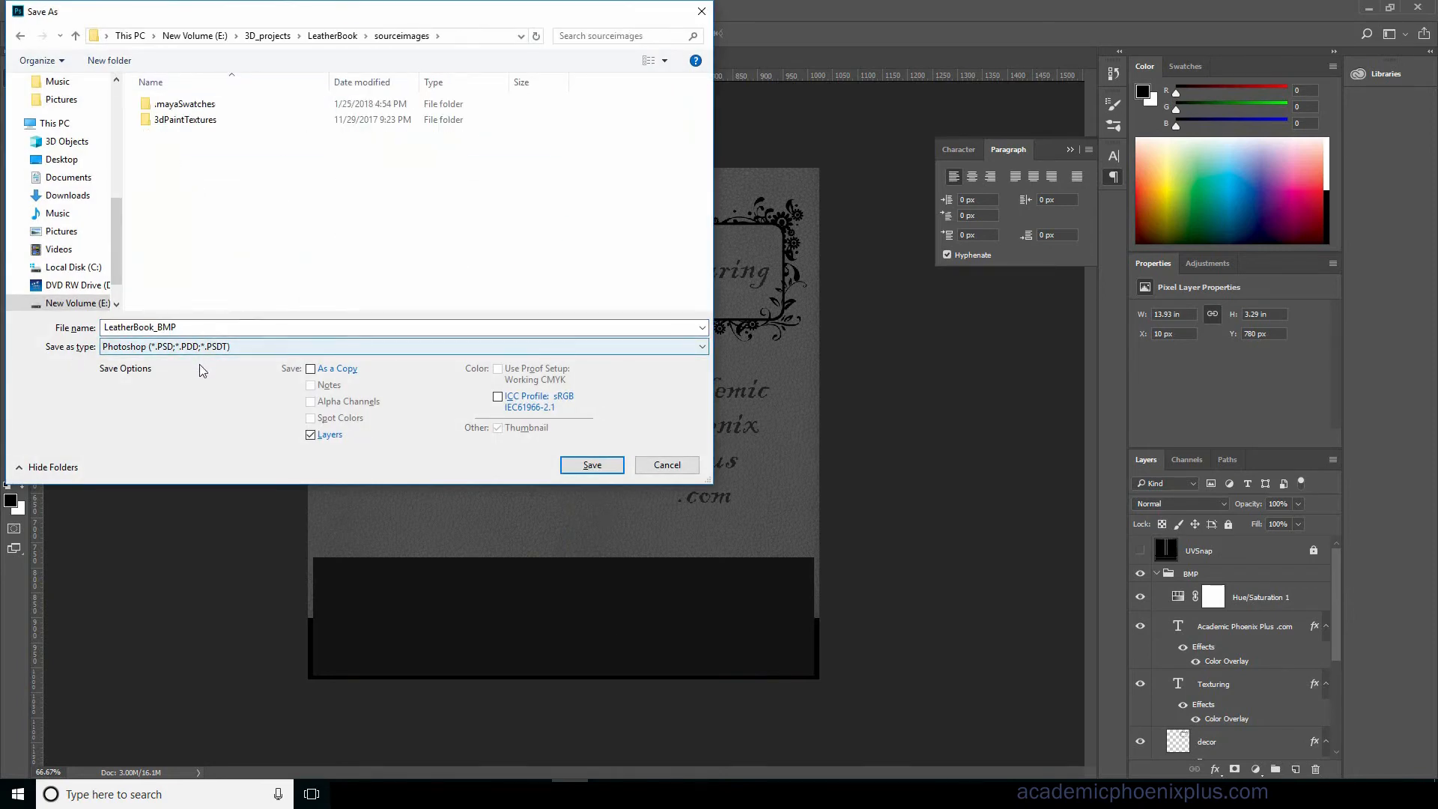
left_click(247, 346)
left_click(300, 575)
left_click(327, 439)
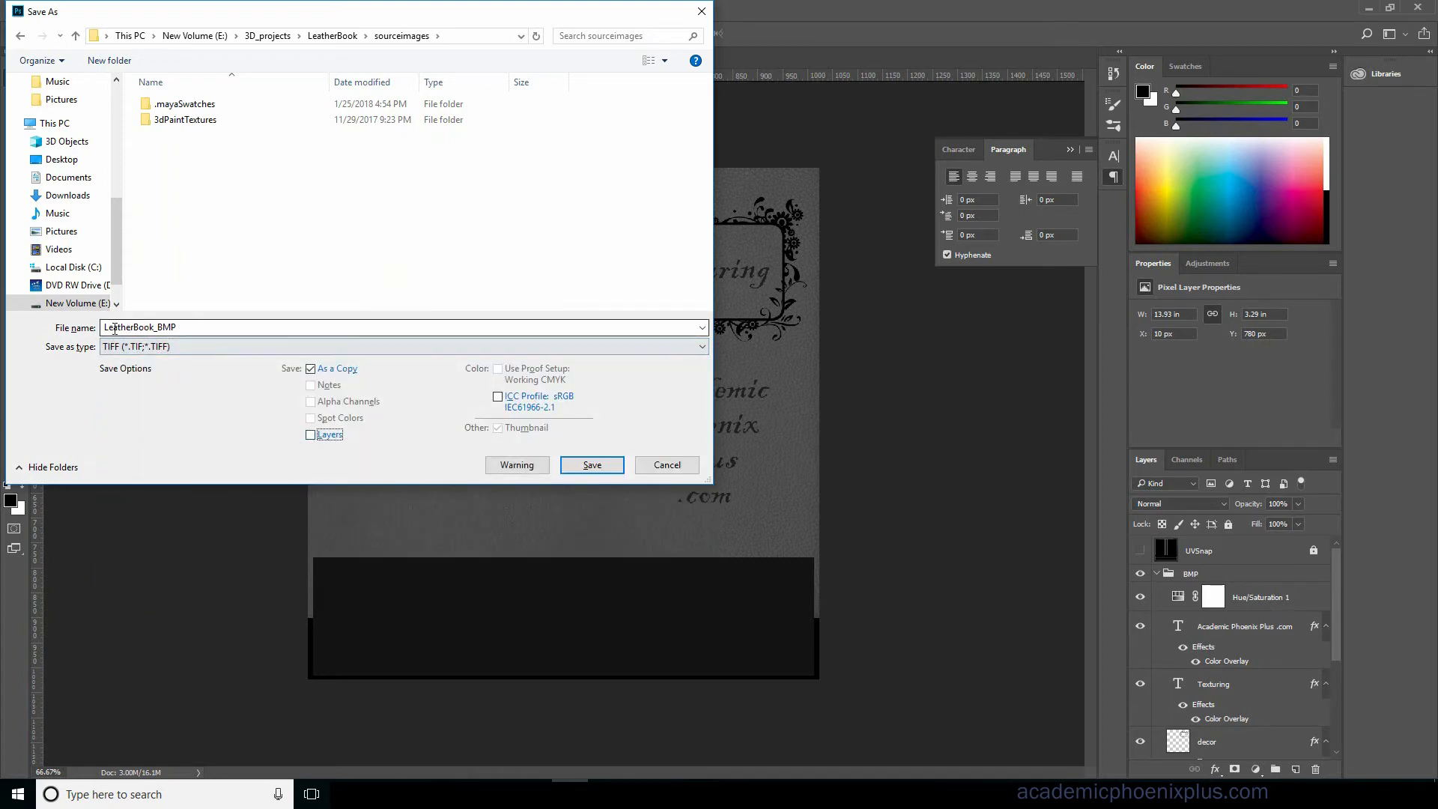
left_click(601, 466)
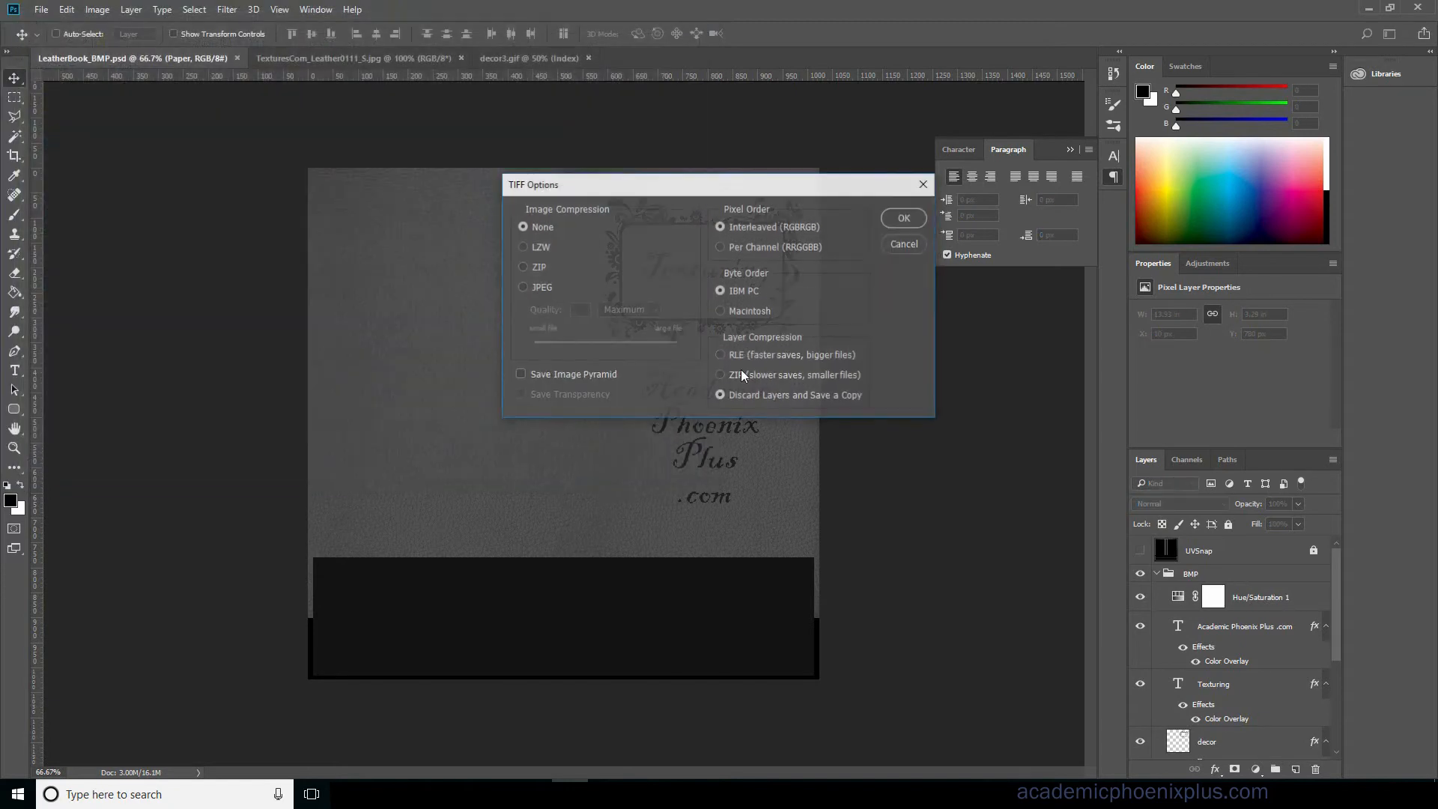
left_click(906, 217)
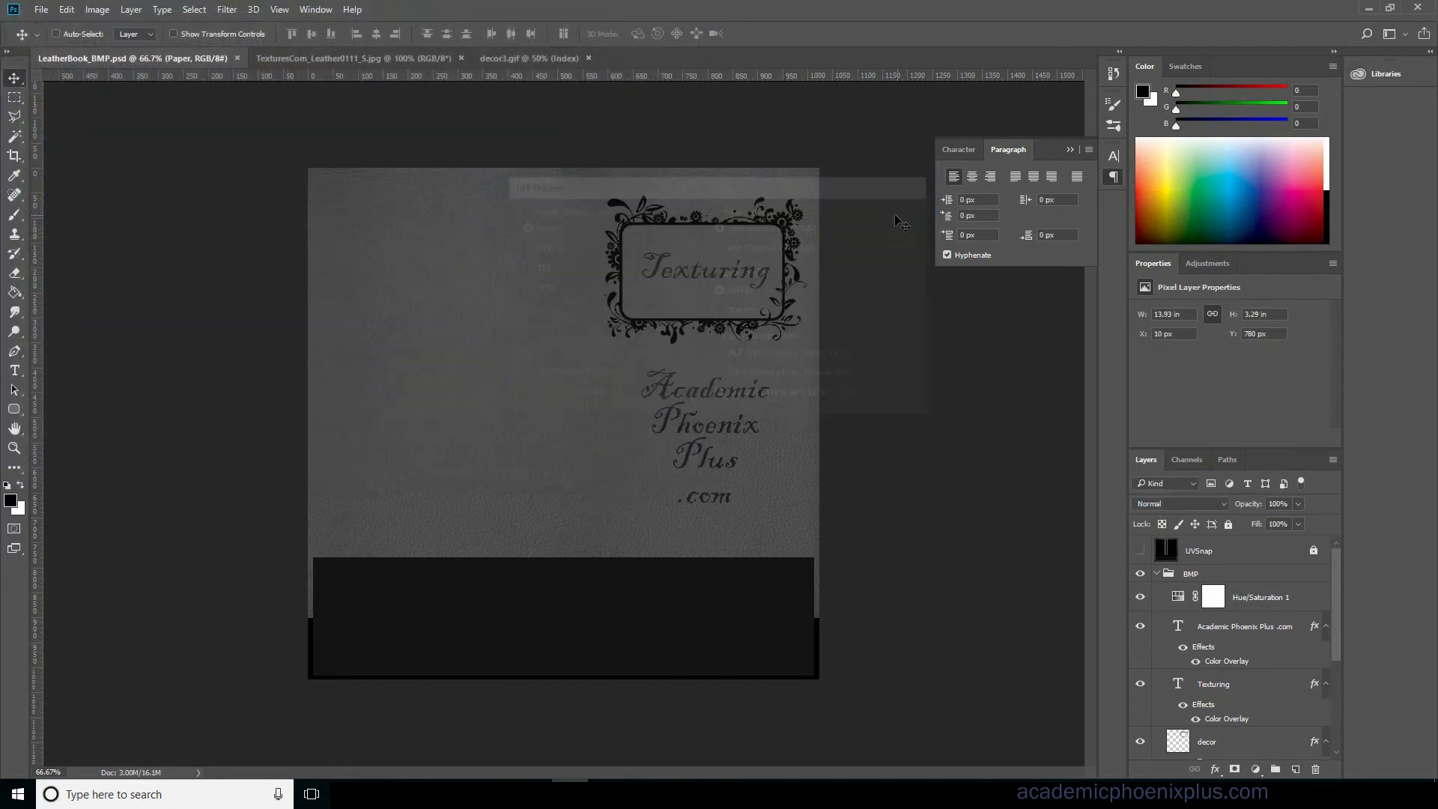
Open LeatherBook_CLR.psd from the project's images folder.
left_click(42, 9)
left_click(48, 40)
double_click(225, 182)
double_click(173, 219)
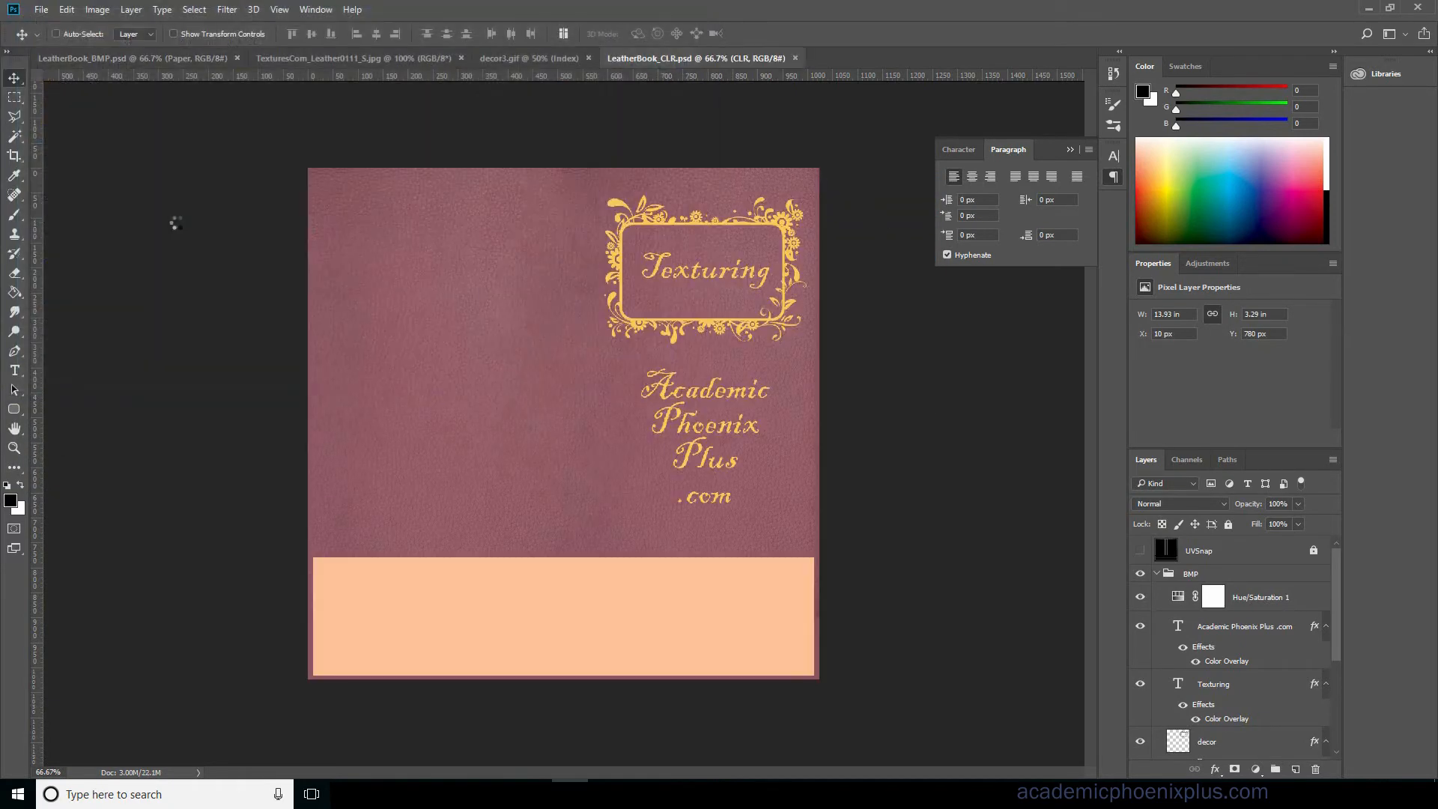
Save LeatherBook_CLR as an uncompressed TIFF copy without layers in the project's sourceimages folder.
key("ctrl+shift+s")
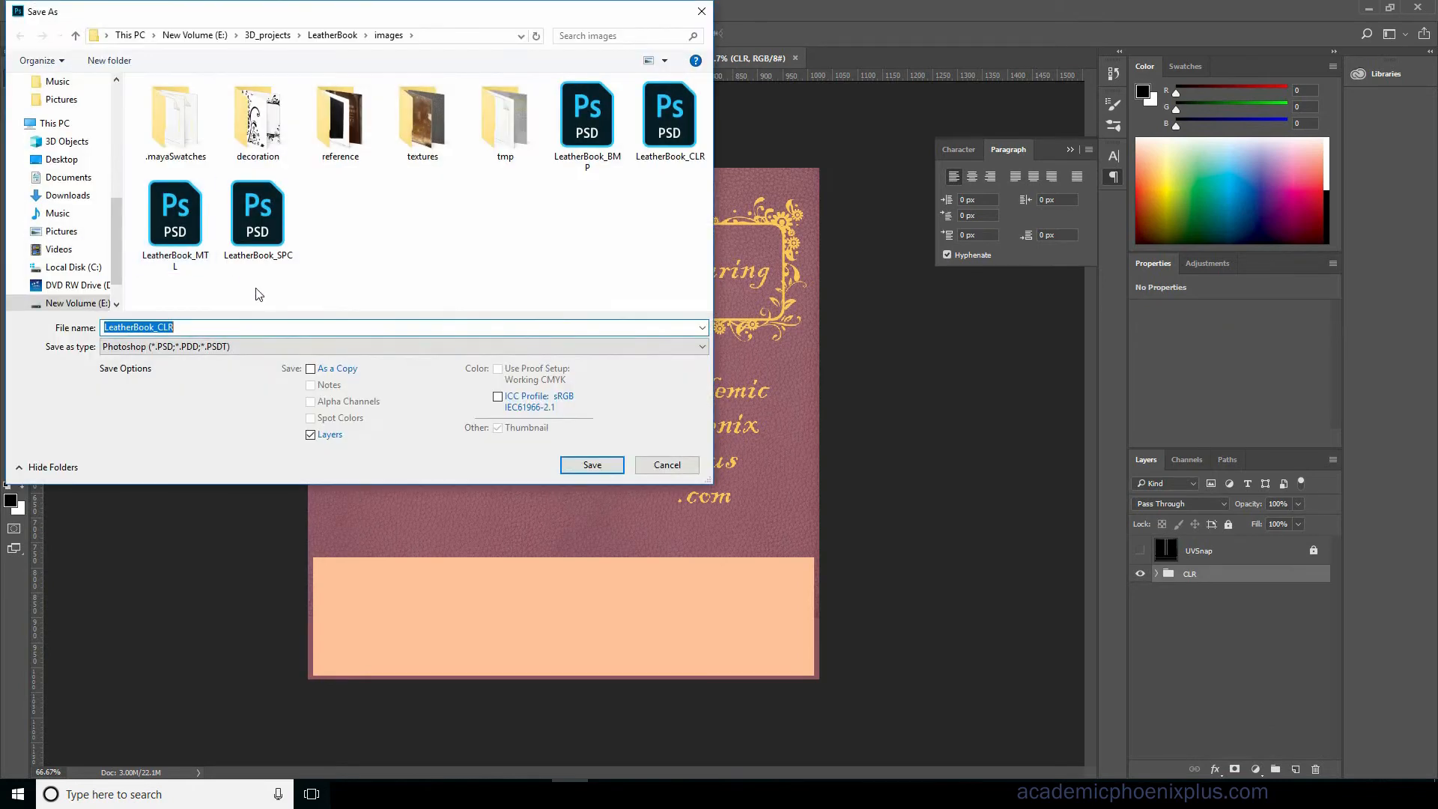
left_click(333, 35)
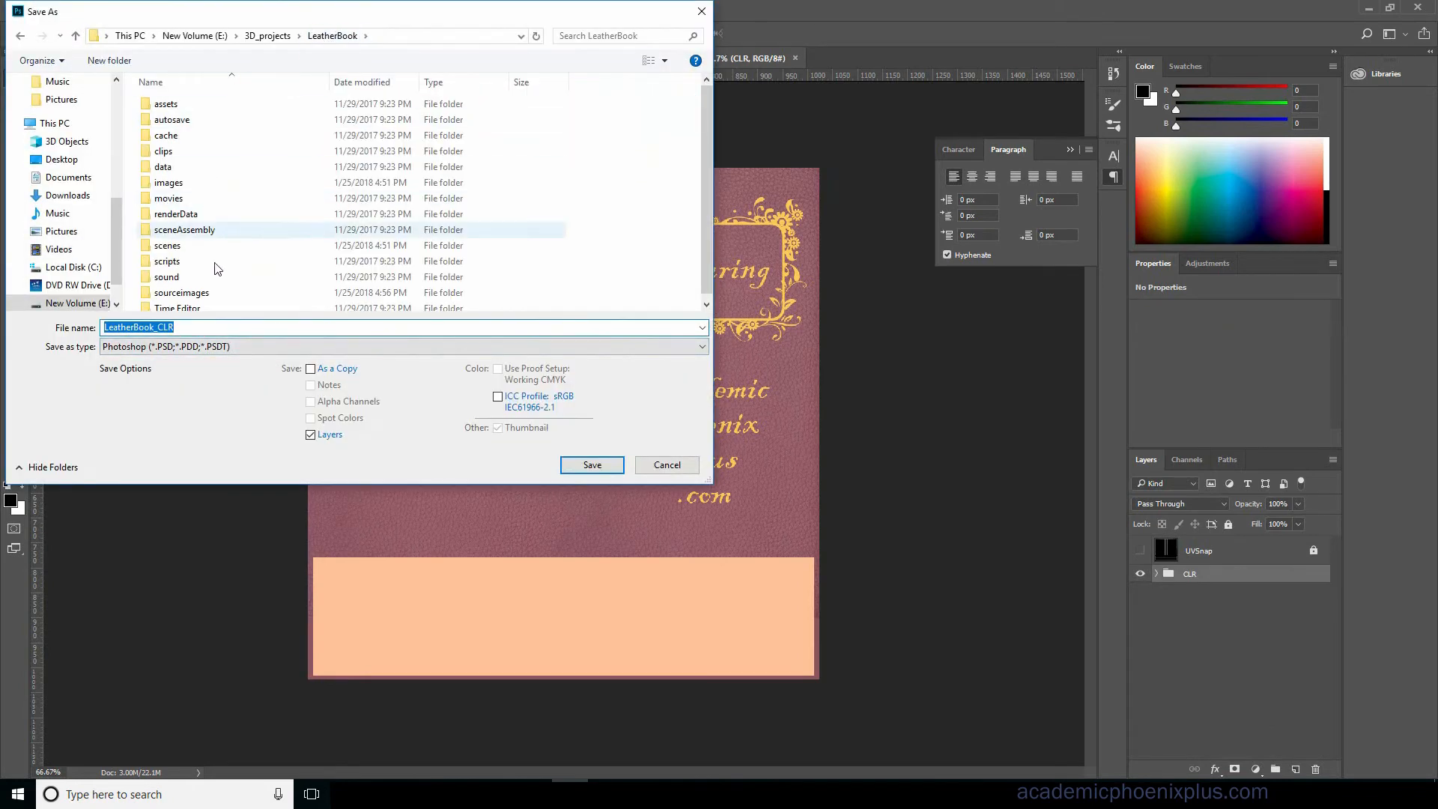
double_click(187, 275)
left_click(204, 349)
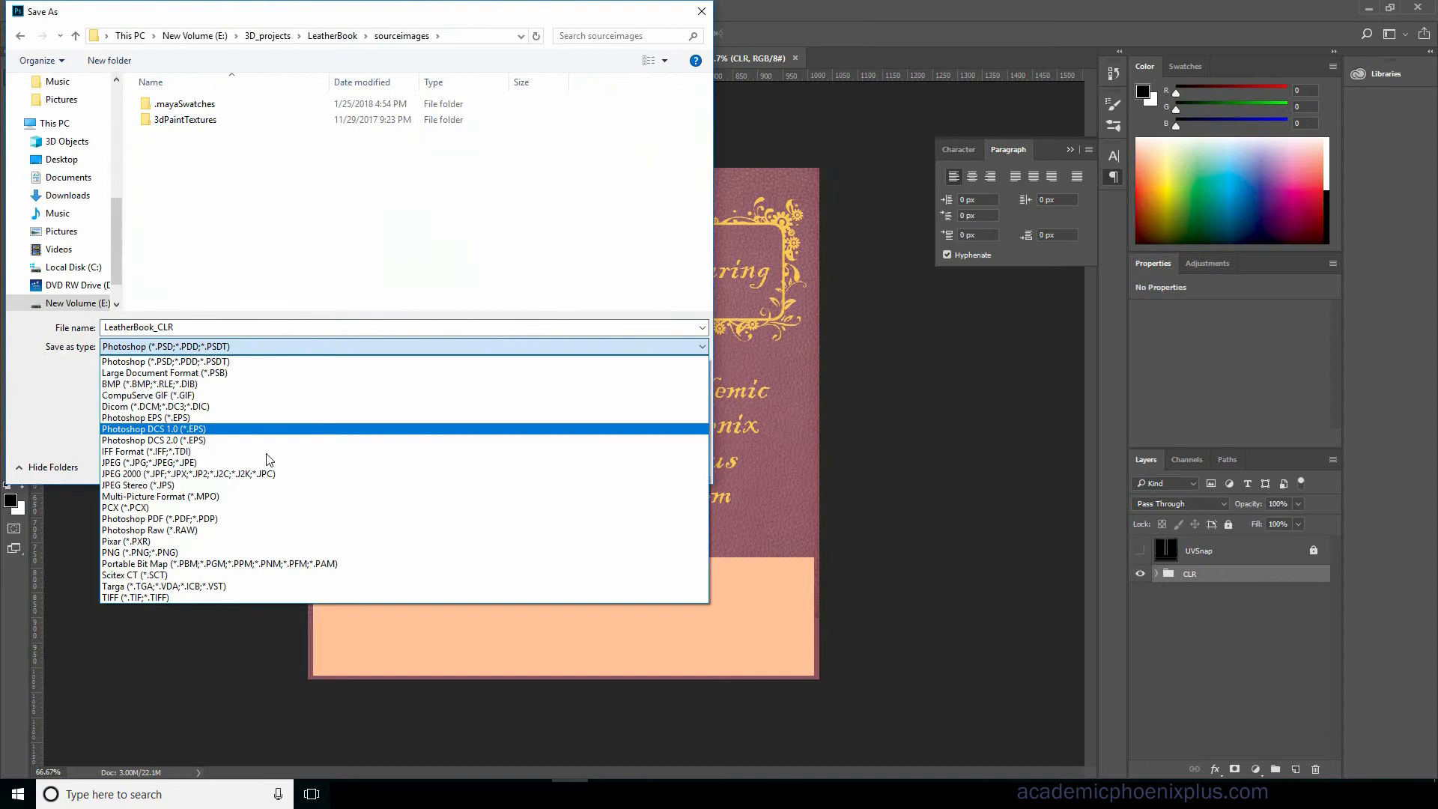
left_click(182, 603)
left_click(593, 466)
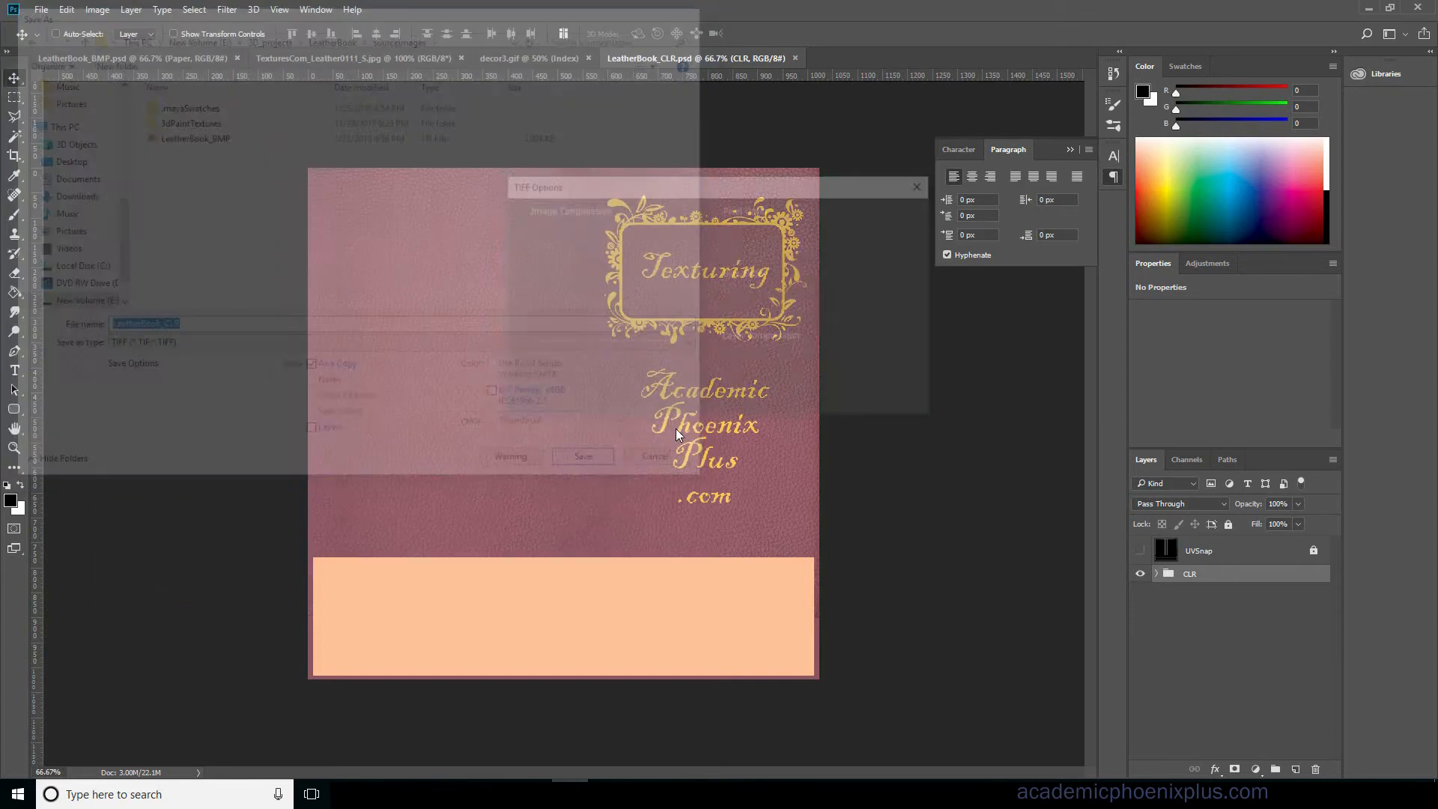
left_click(904, 219)
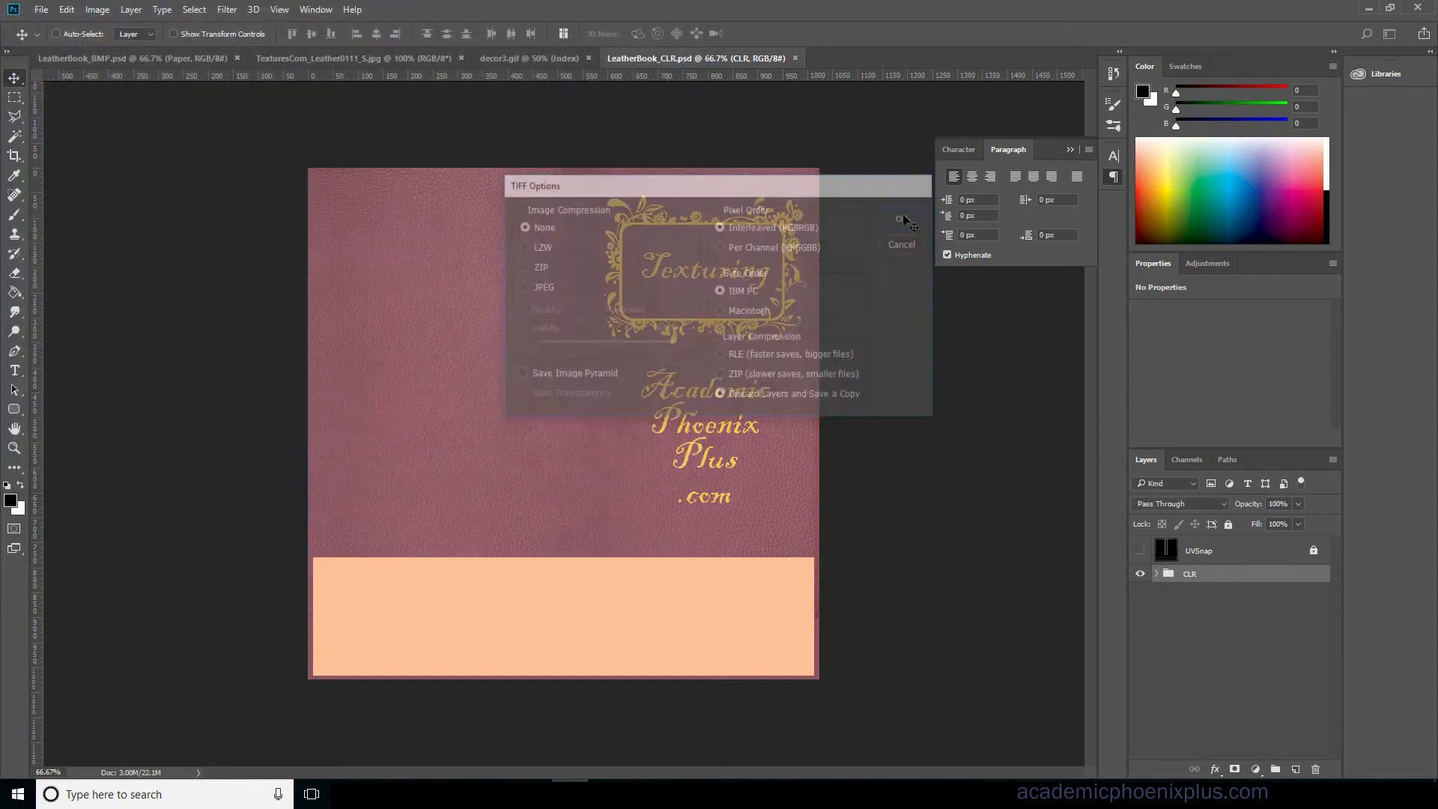
Open LeatherBook_MTL.psd from the LeatherBook project's images folder.
left_click(39, 11)
left_click(78, 45)
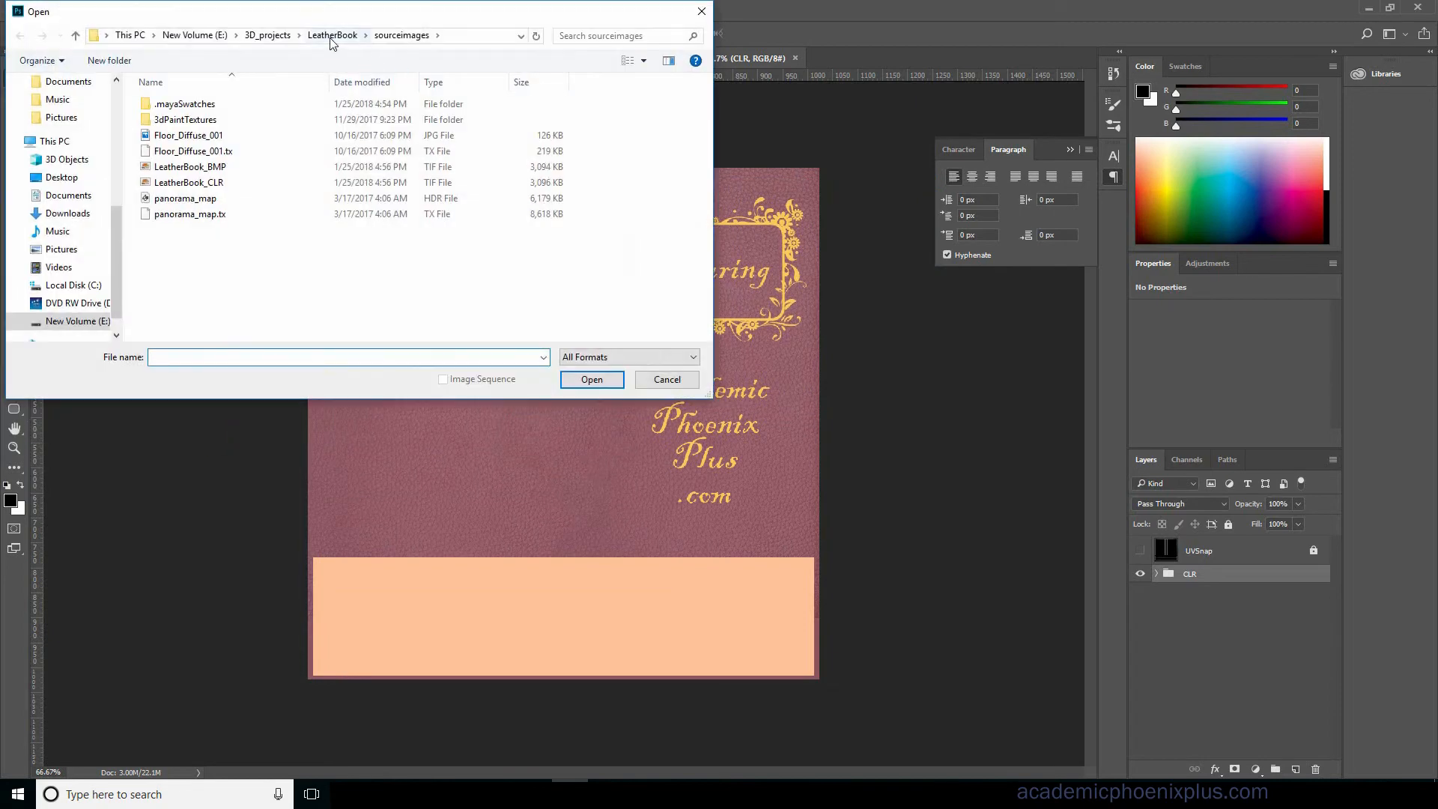
left_click(331, 37)
double_click(207, 187)
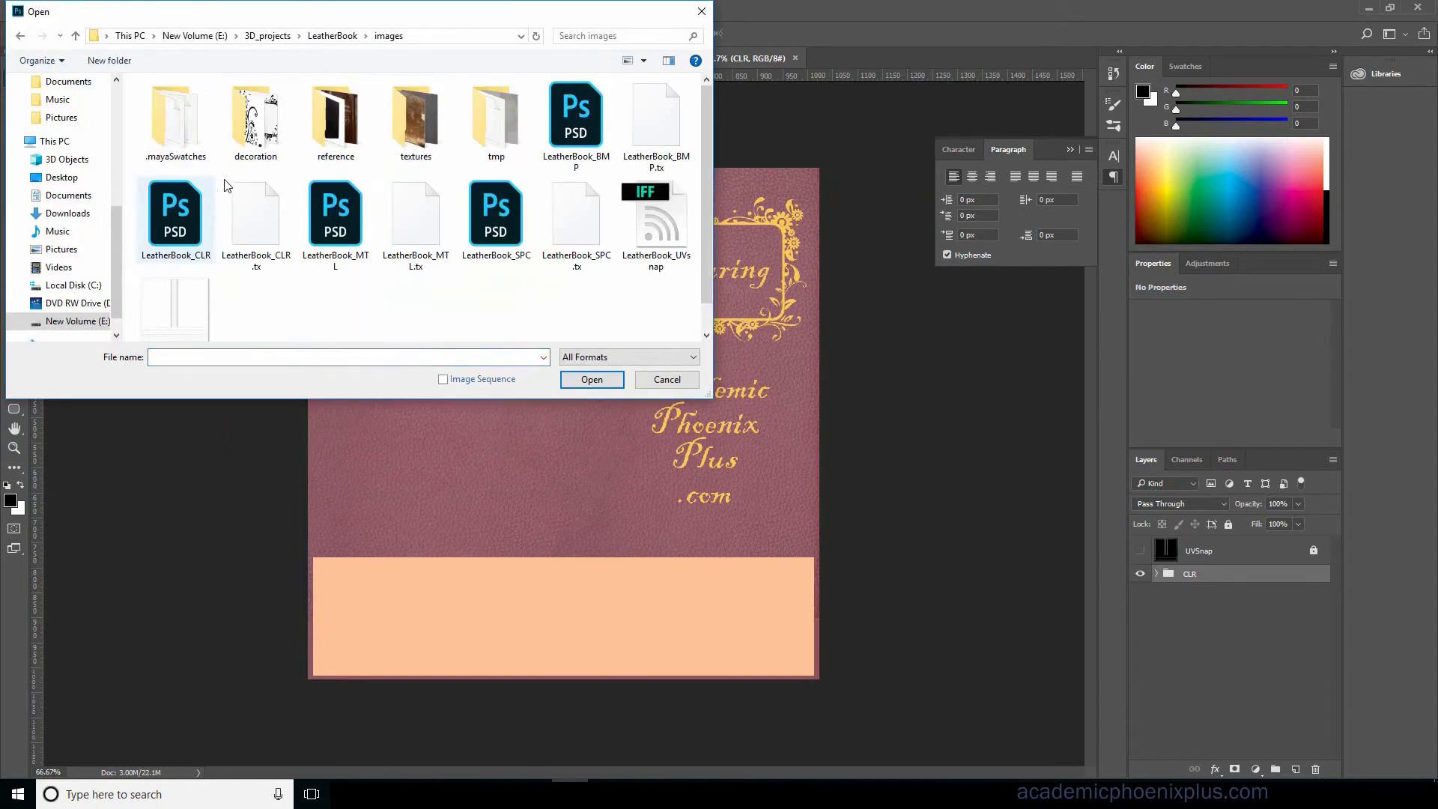
double_click(346, 229)
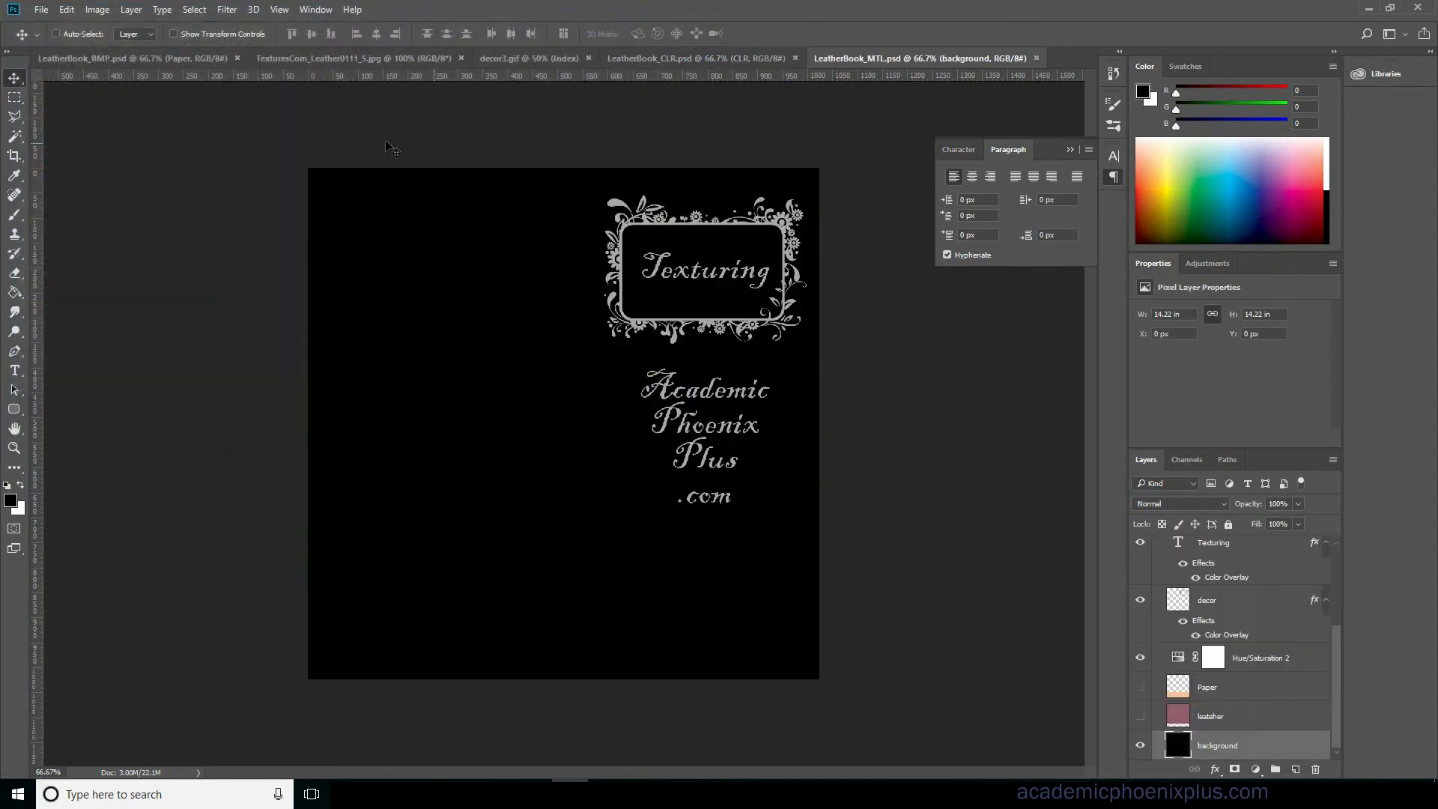
Save LeatherBook_MTL as an uncompressed TIFF copy in the images folder, discarding its layers.
key("ctrl+shift+s")
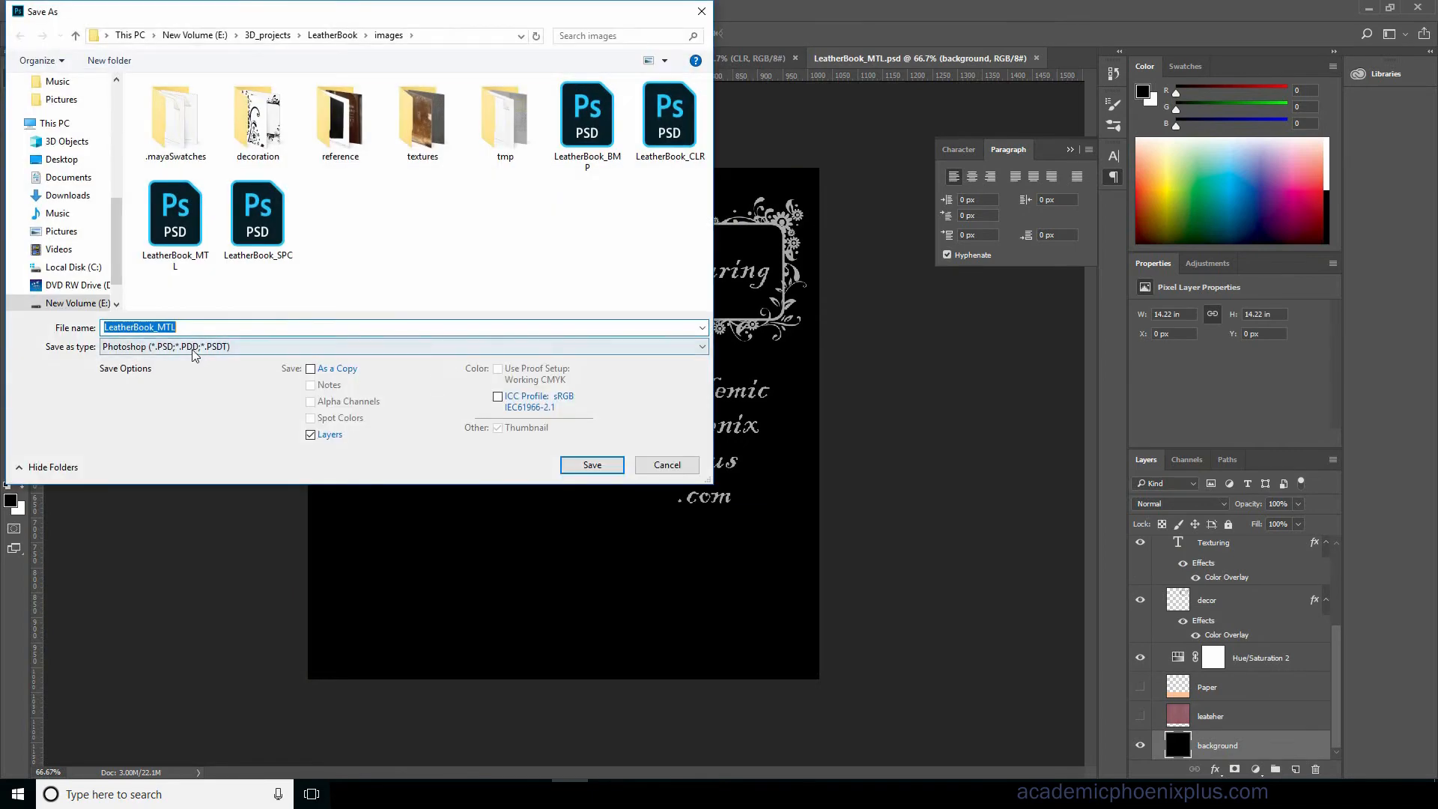
left_click(282, 346)
left_click(154, 597)
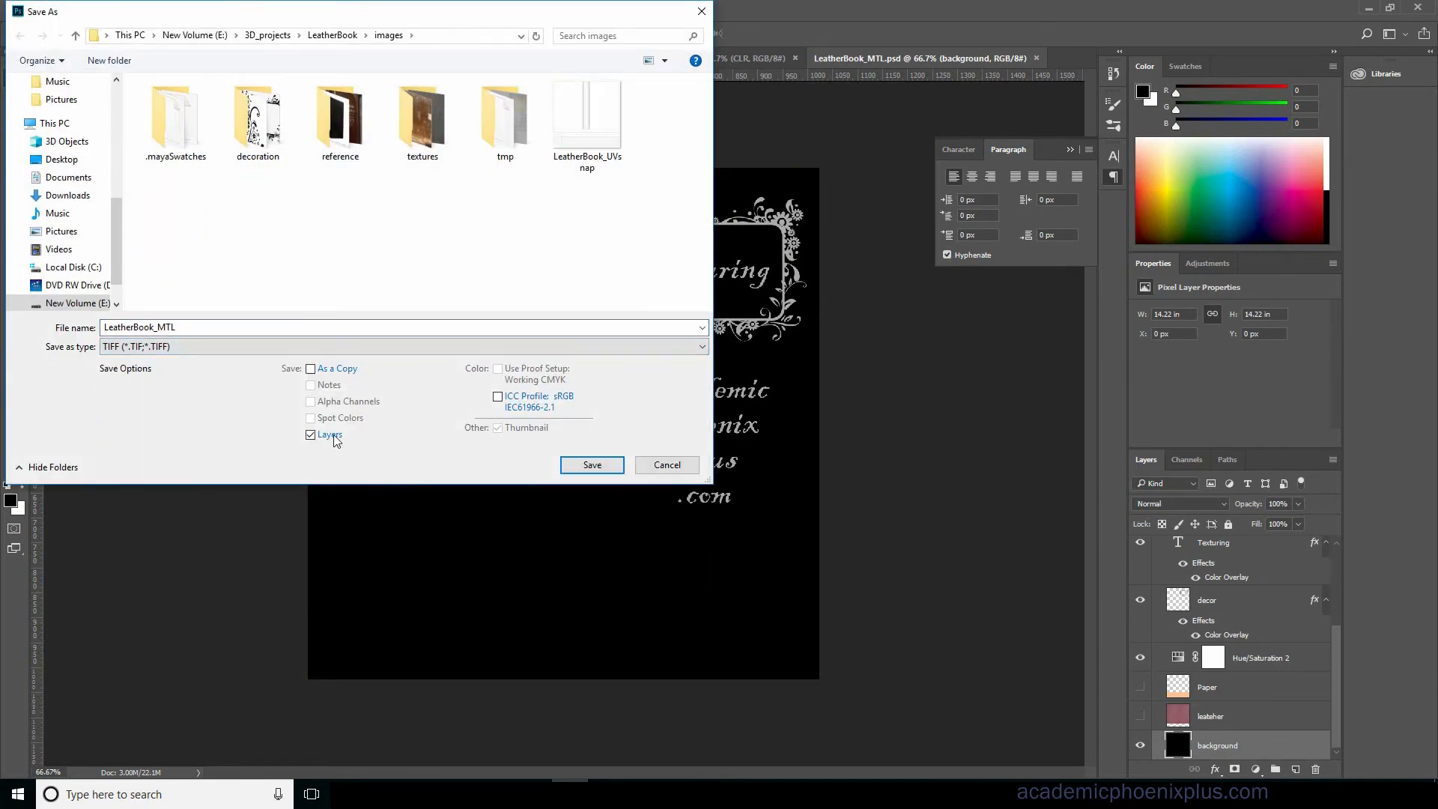
left_click(595, 472)
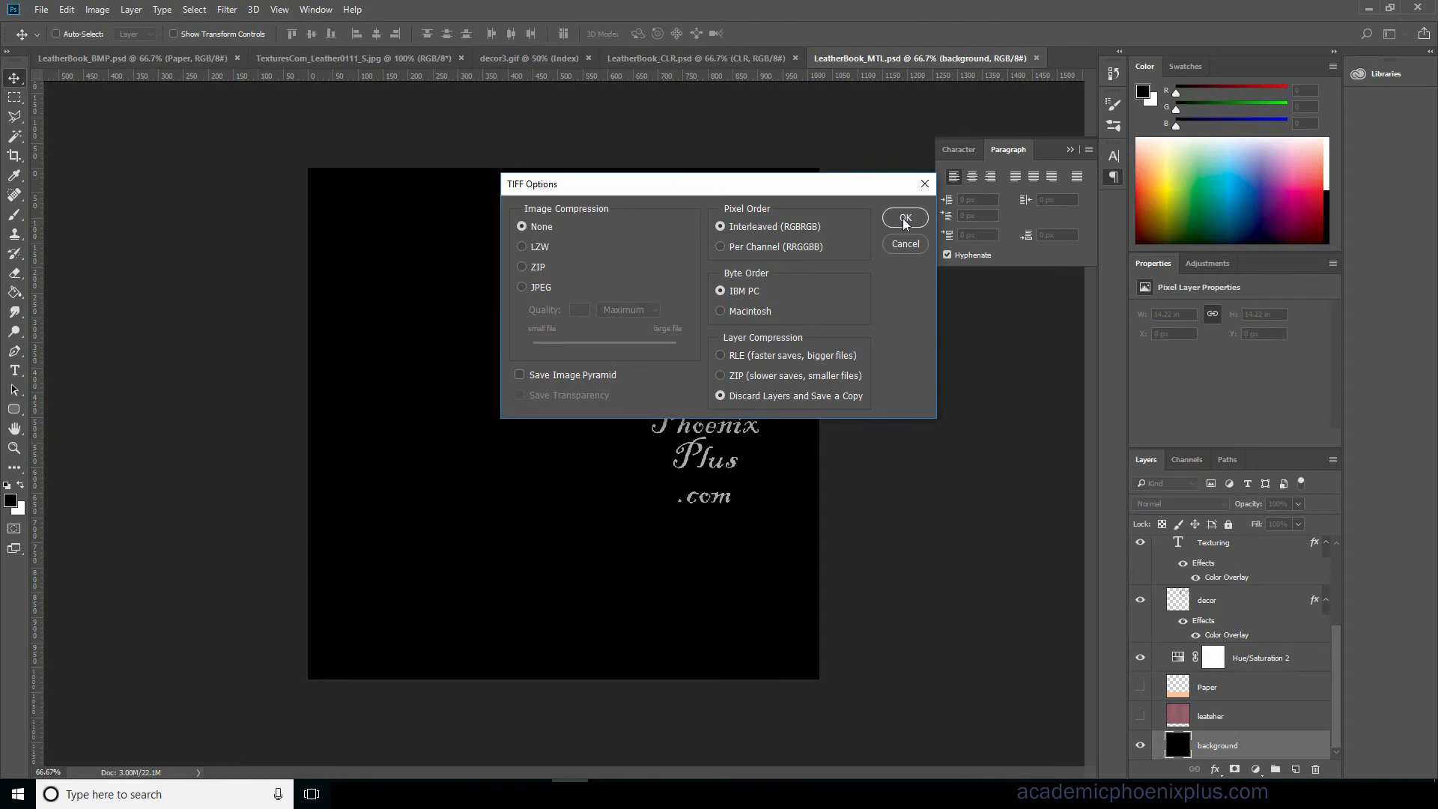
left_click(905, 220)
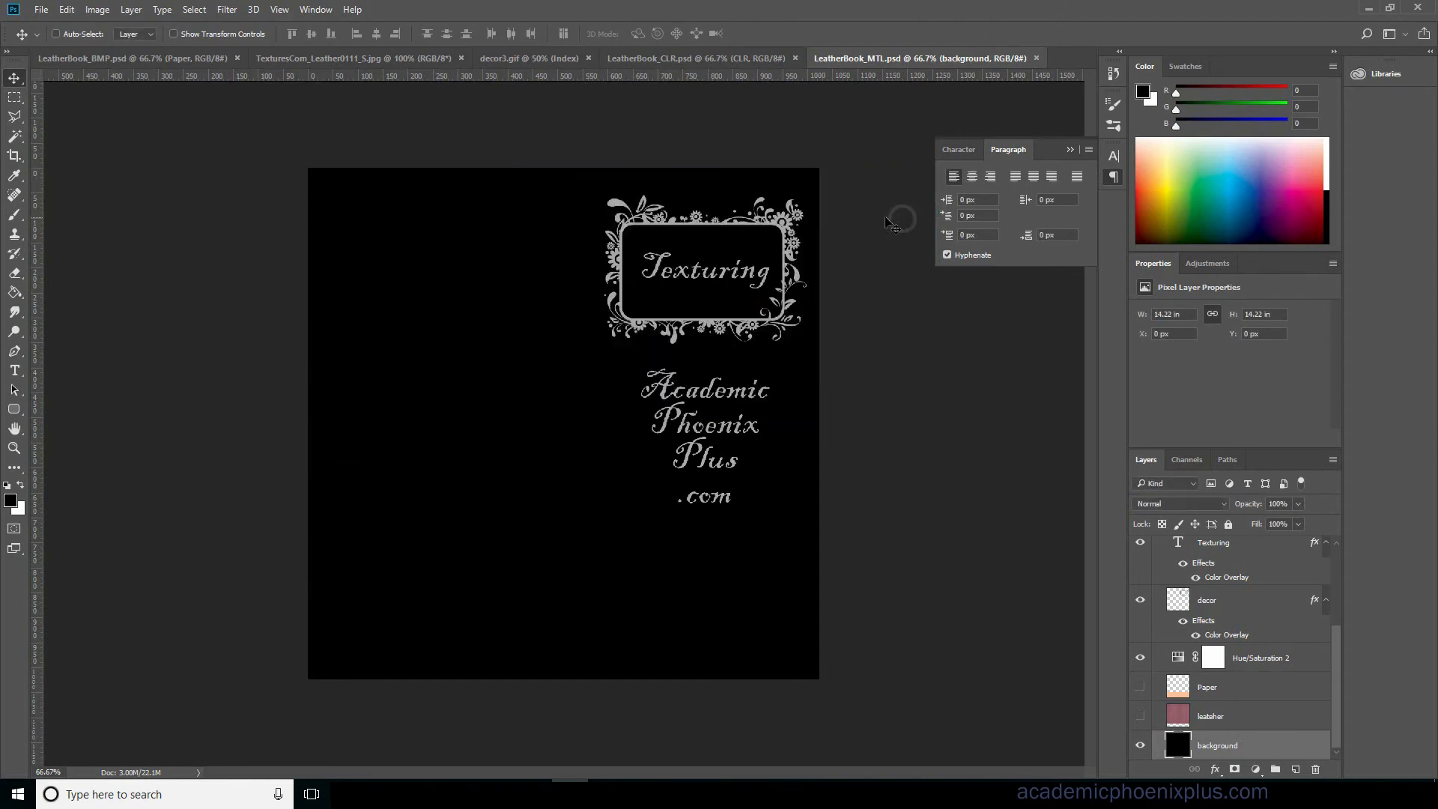
Open LeatherBook_SPC.psd from the project's images folder.
left_click(42, 10)
left_click(66, 41)
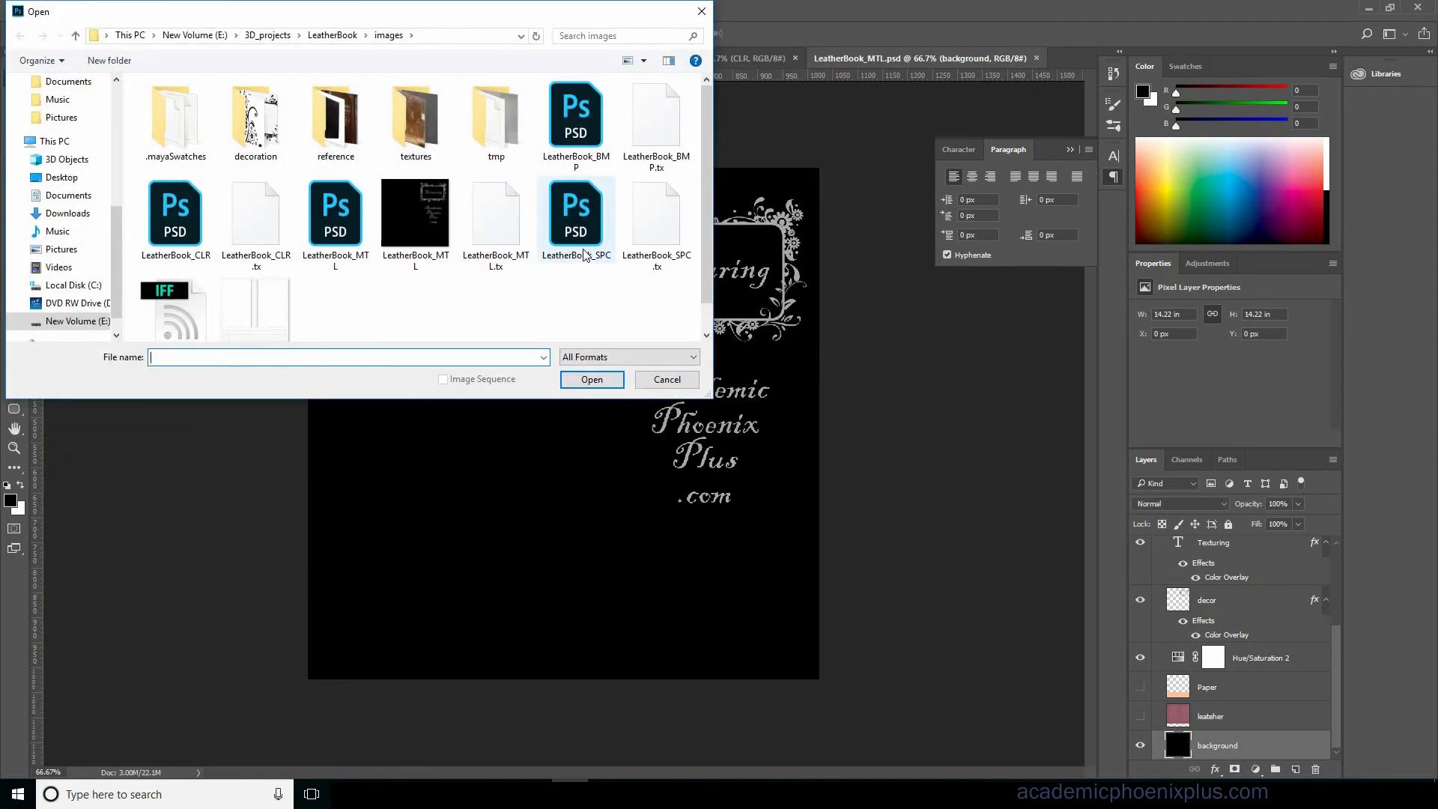
double_click(585, 259)
Save LeatherBook_SPC as a TIFF copy without layers in the project's sourceimages folder.
key("shift+ctrl+s")
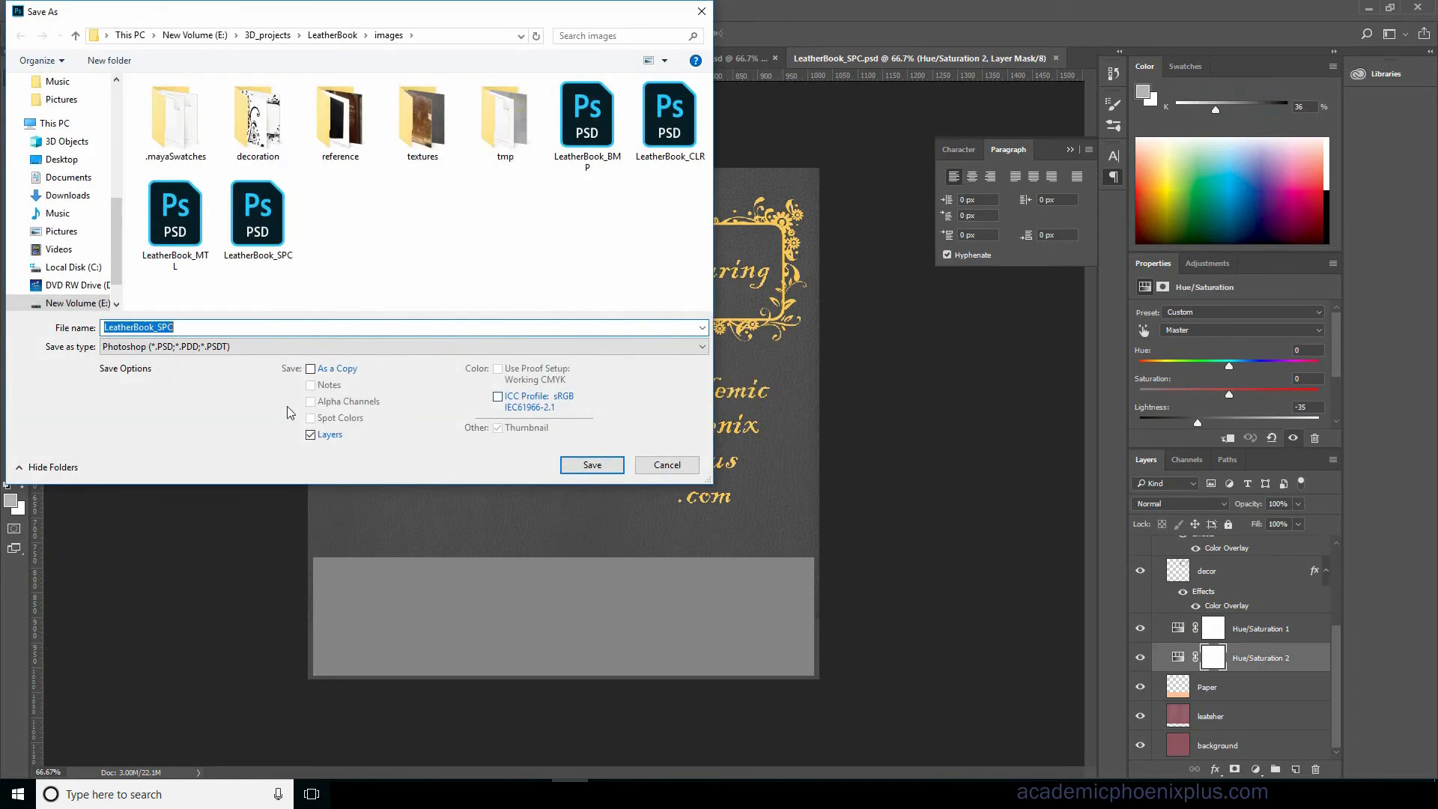
left_click(311, 435)
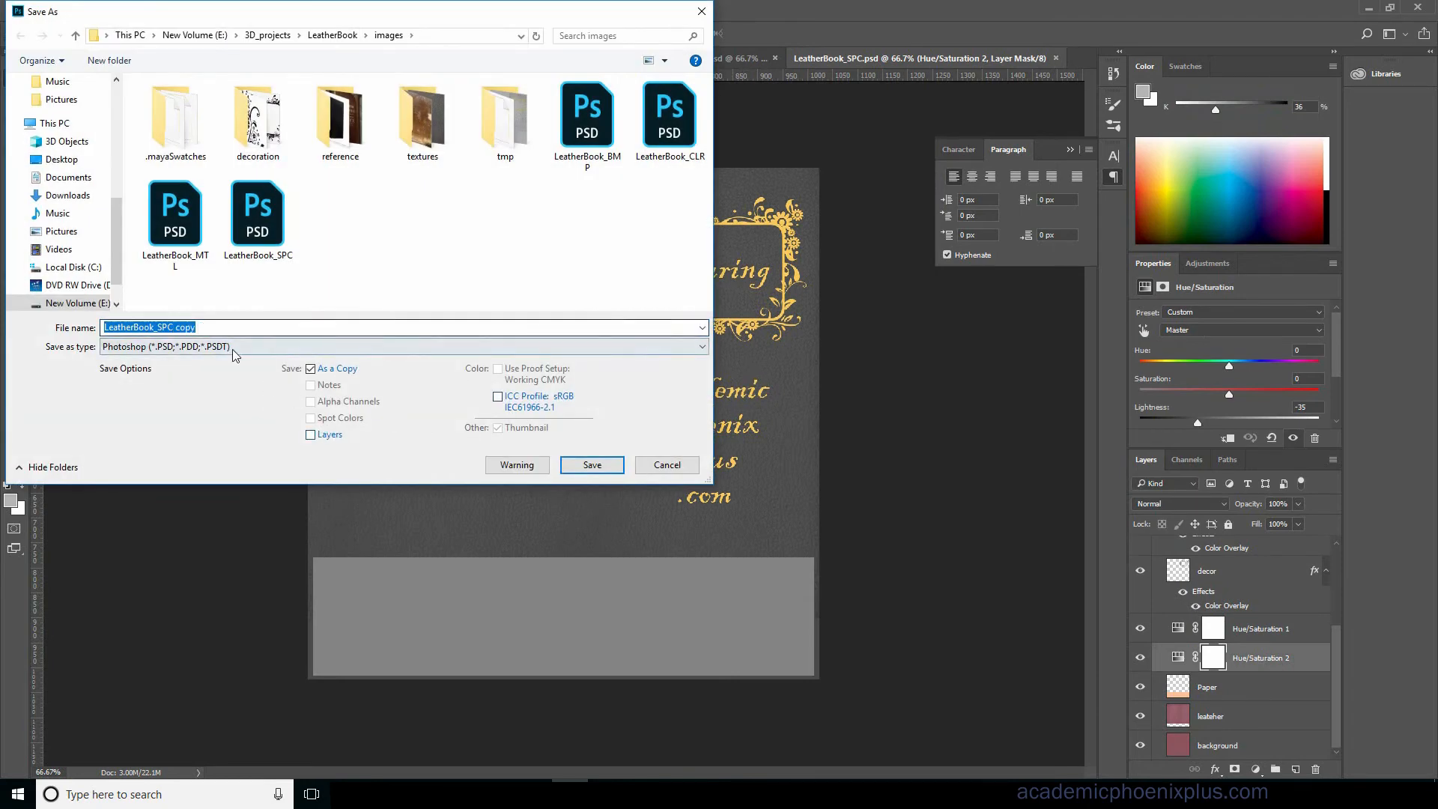
left_click(389, 352)
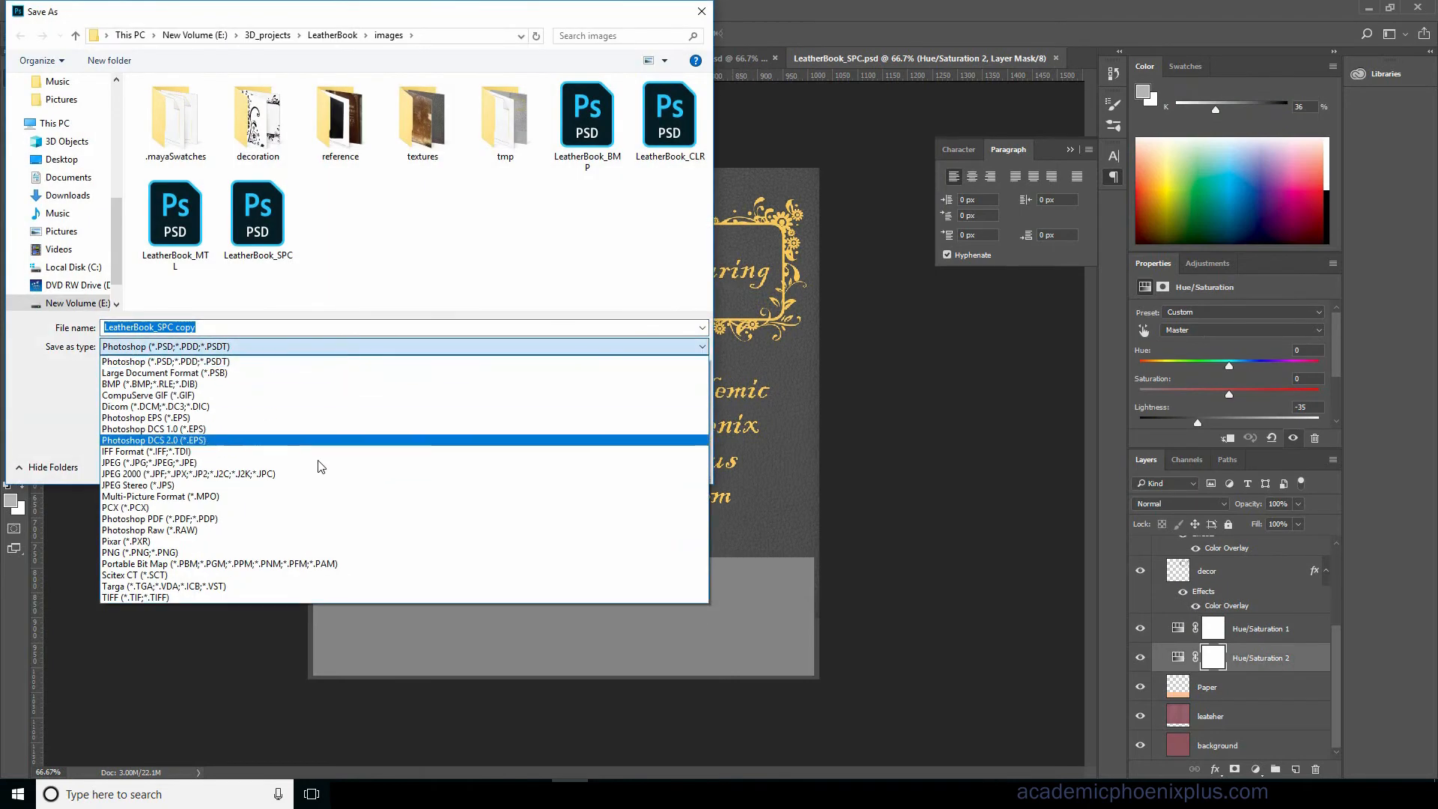
left_click(172, 594)
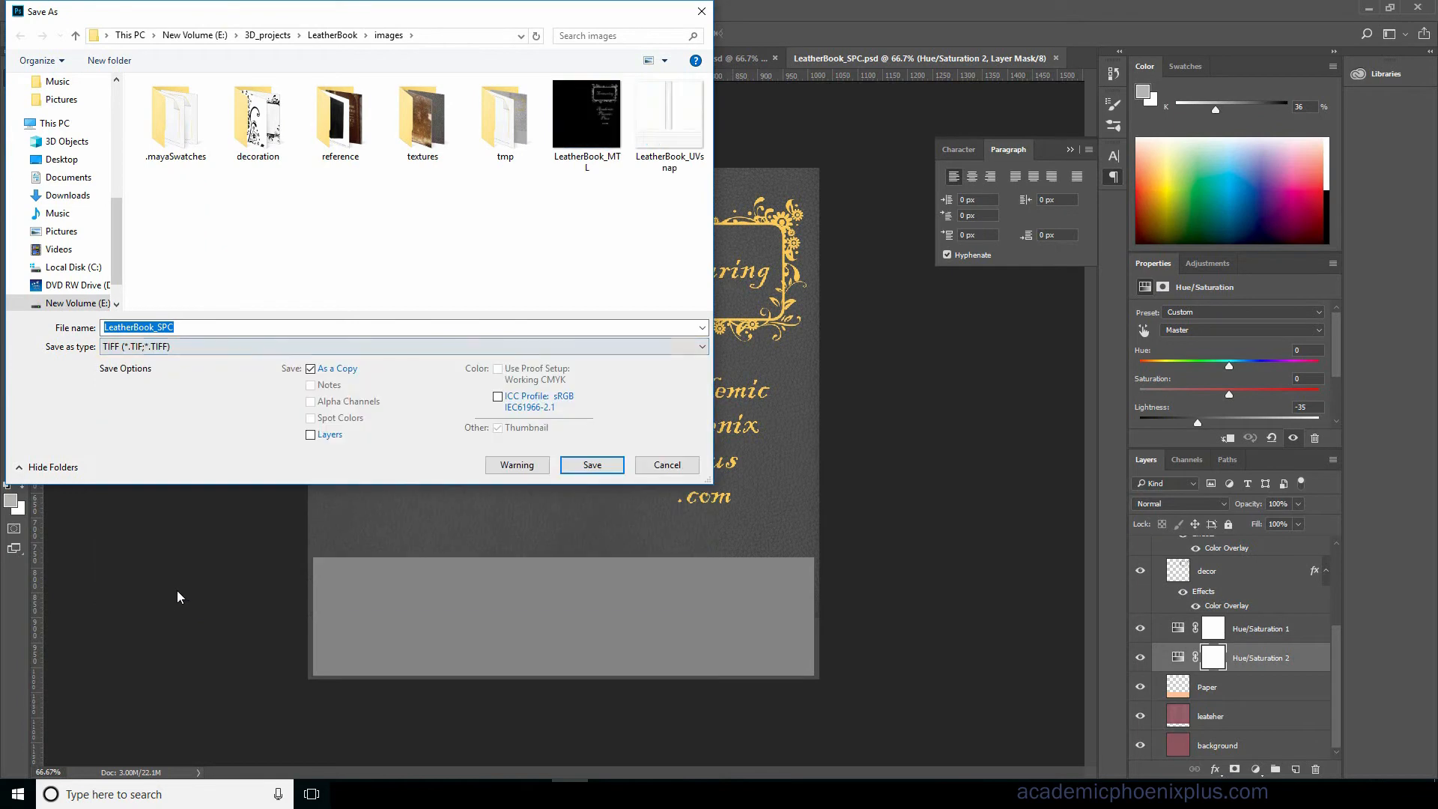
left_click(333, 35)
double_click(206, 294)
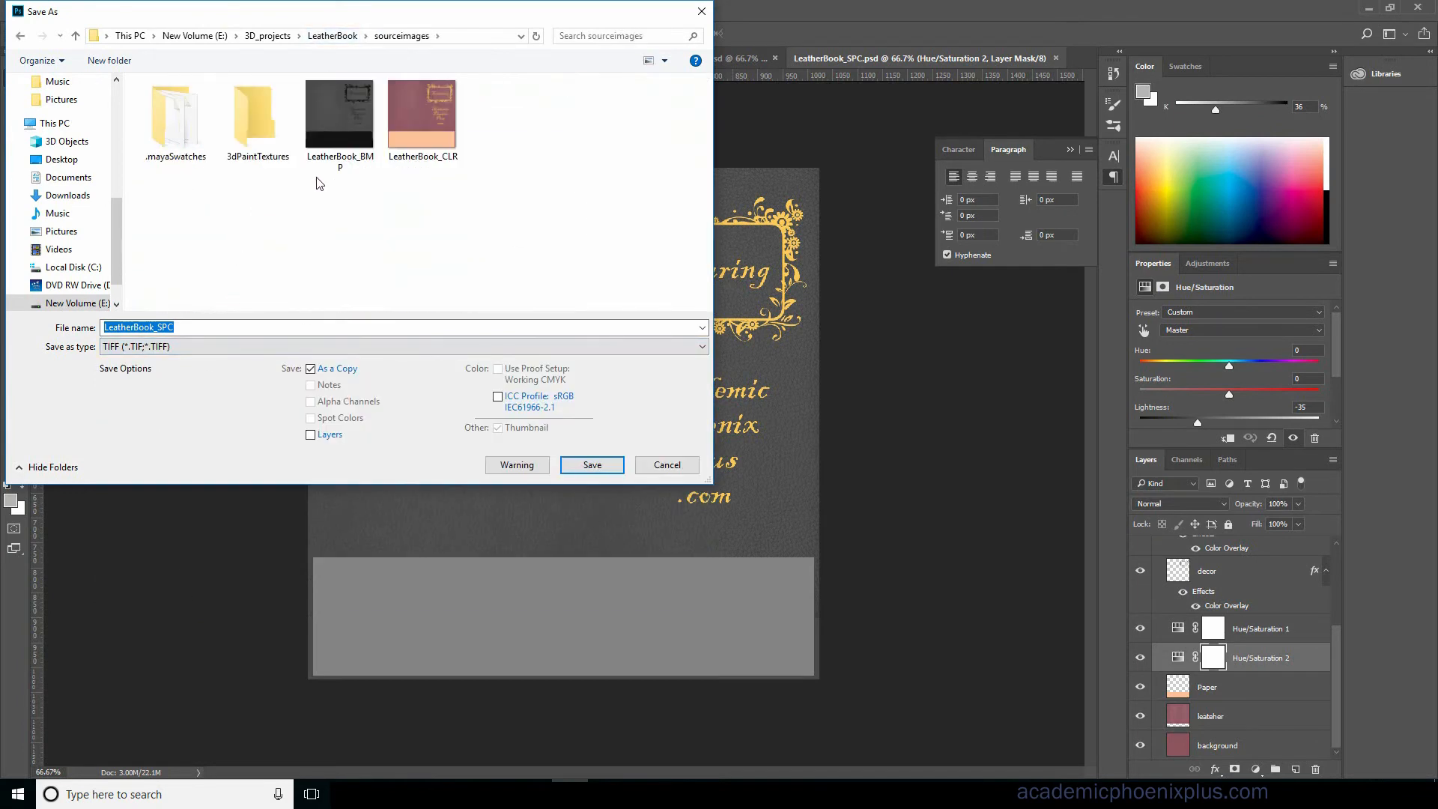
left_click(592, 465)
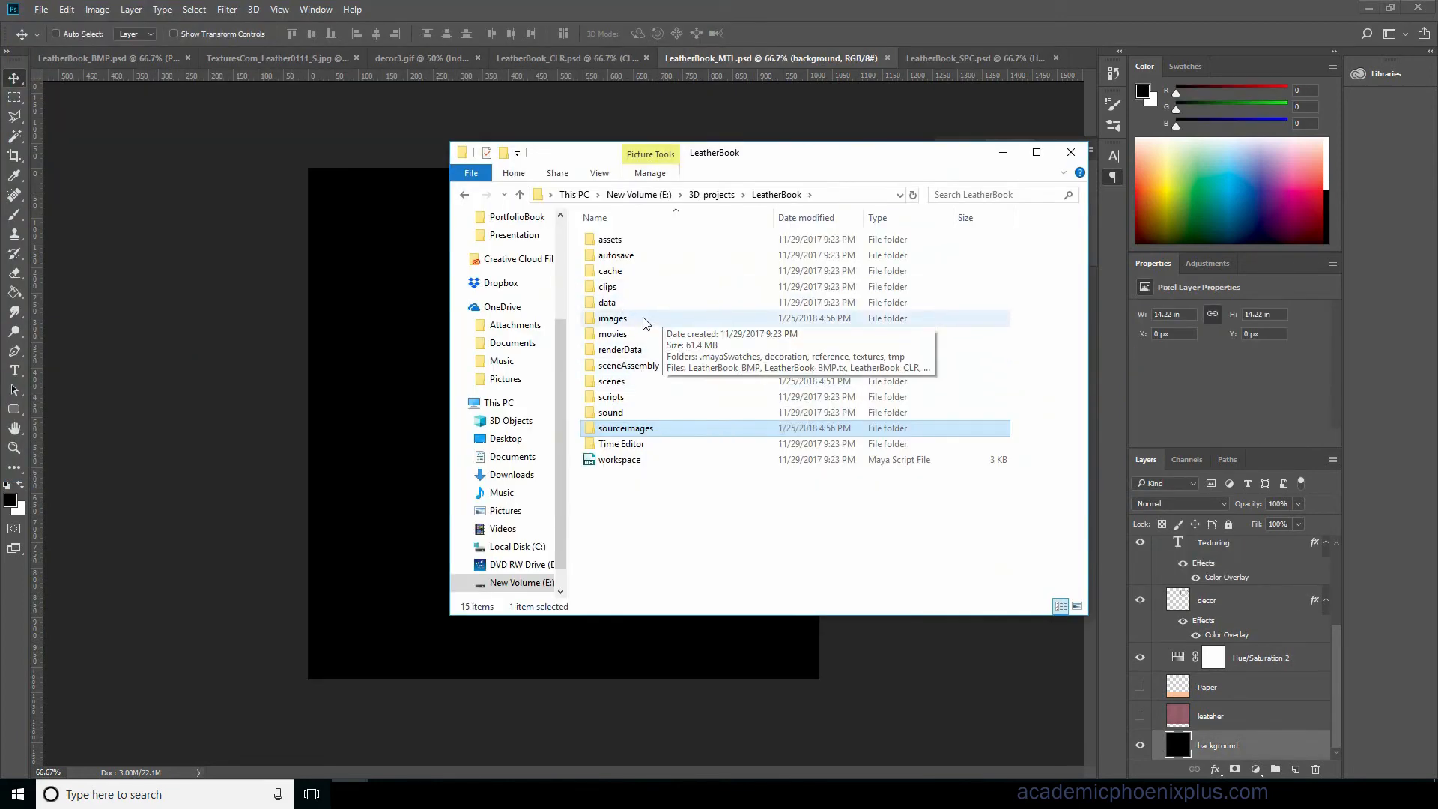
In File Explorer, move the LeatherBook_MTL TIFF from the images folder into the sourceimages folder.
double_click(643, 318)
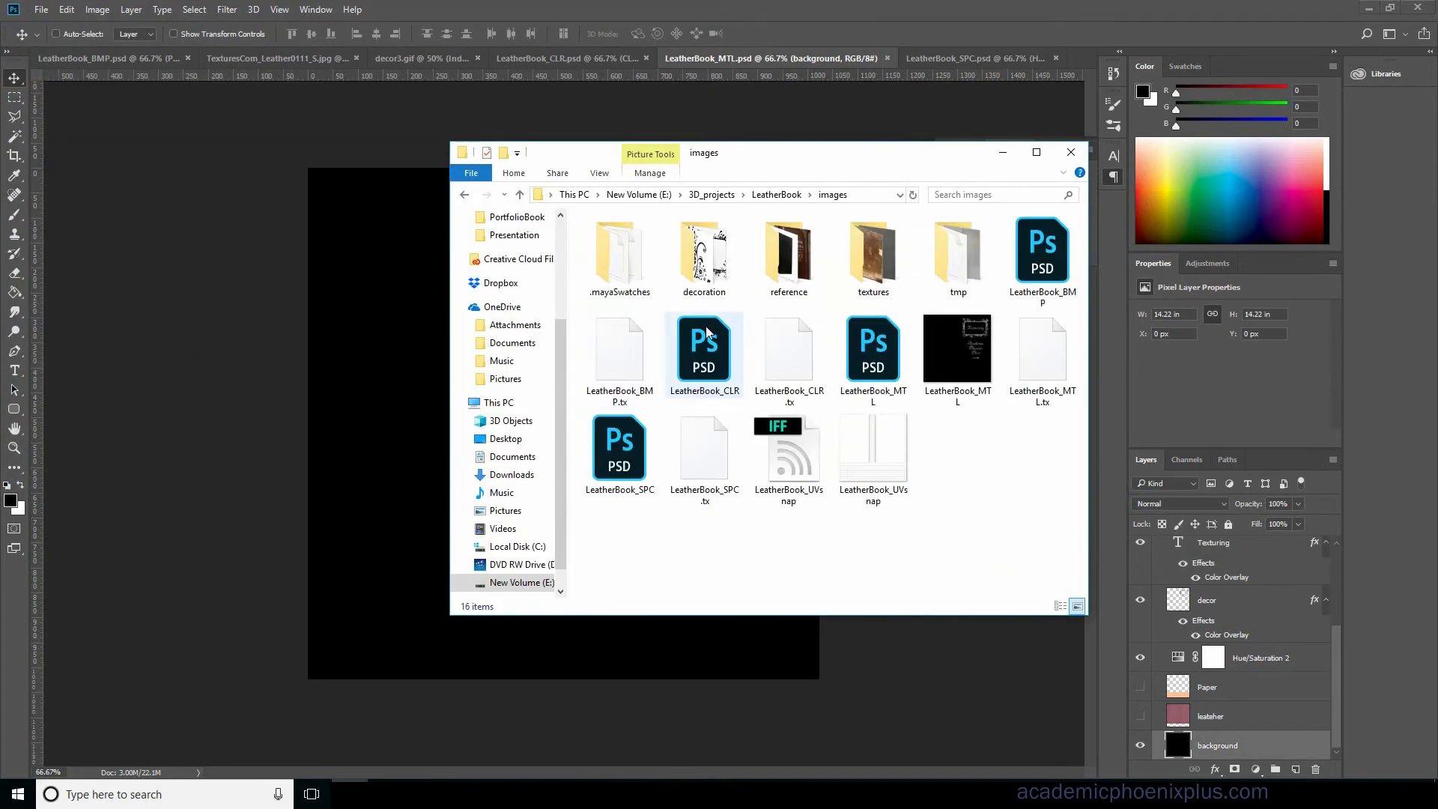
left_click(968, 355)
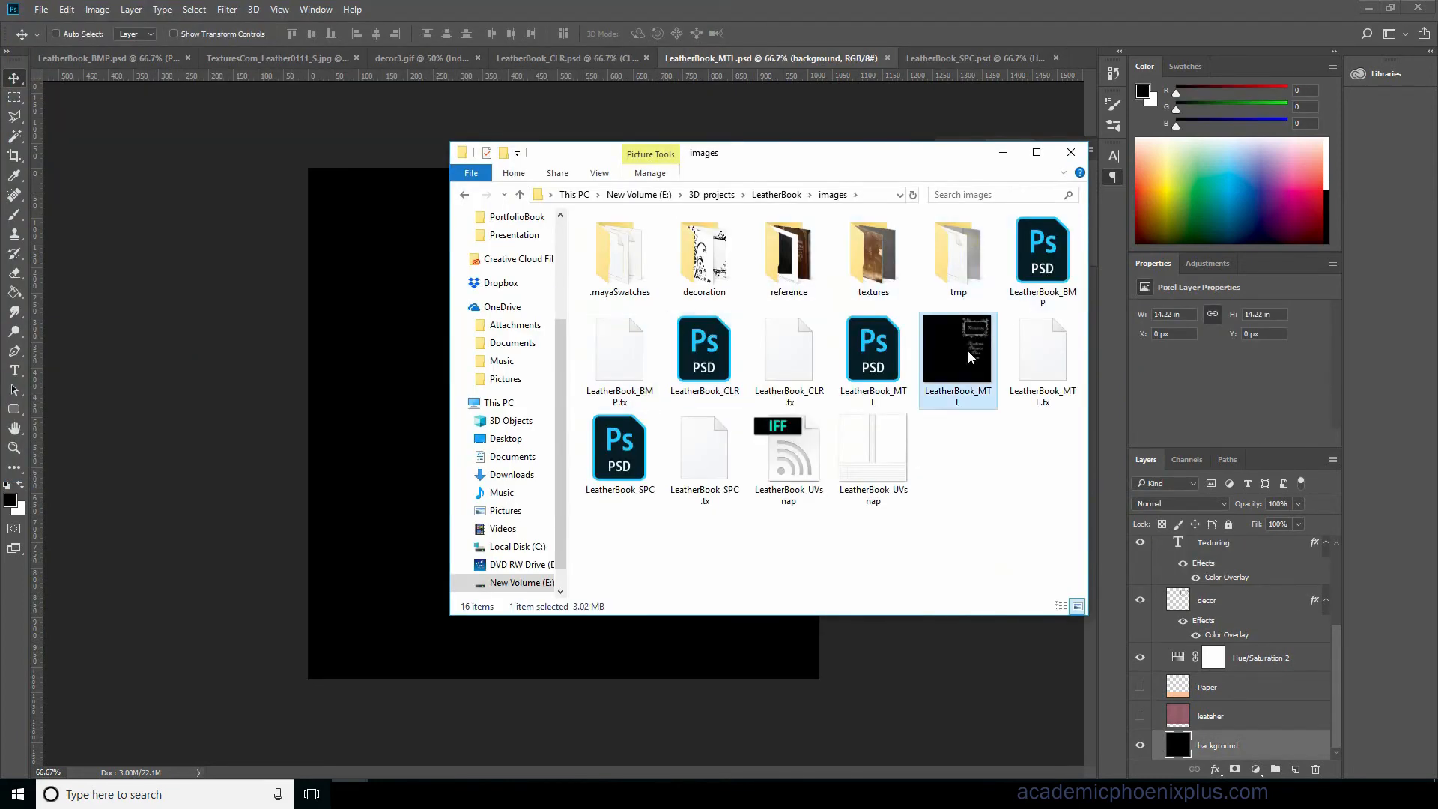
left_click(777, 194)
double_click(677, 427)
key("ctrl+v")
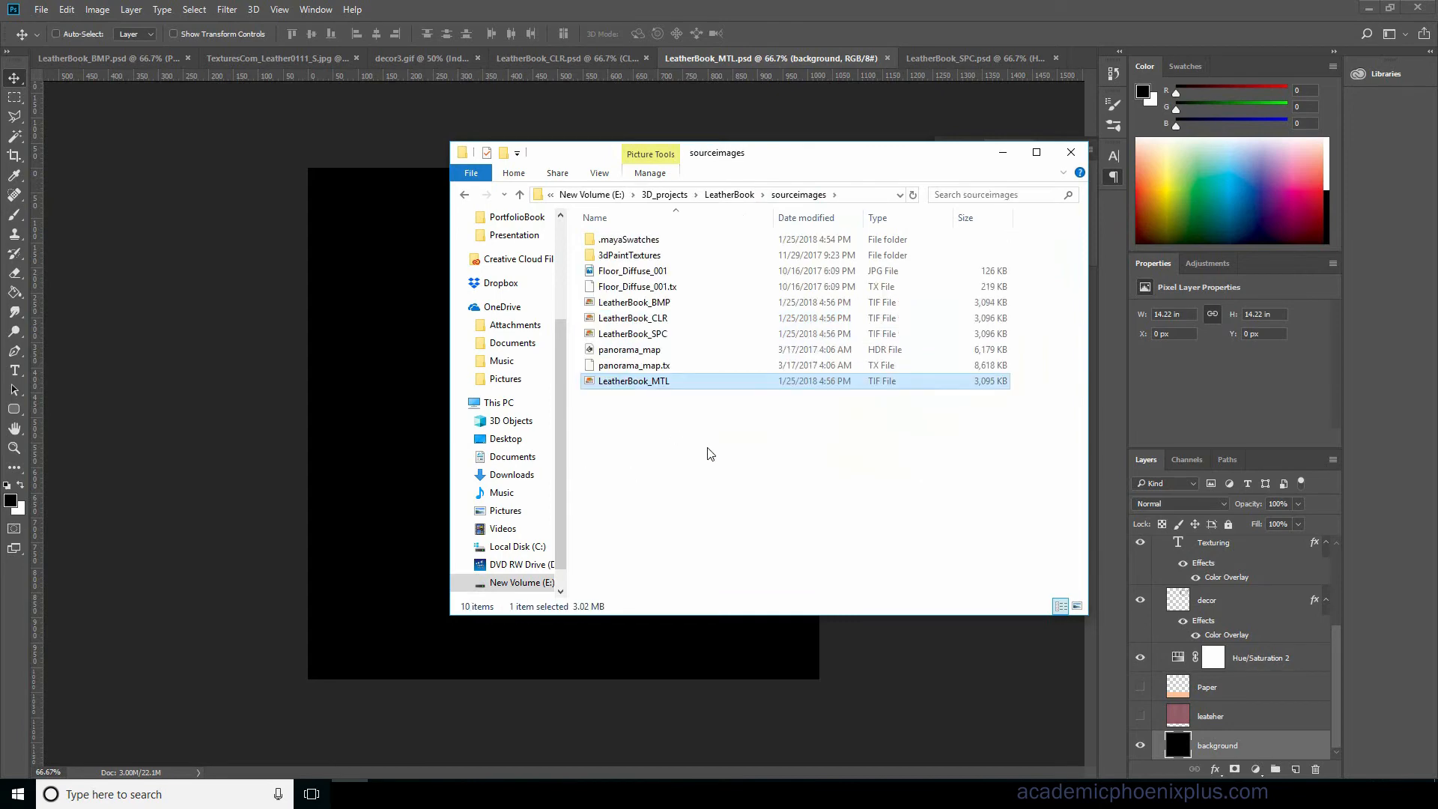
left_click(706, 437)
Examine the exported BMP, CLR, SPC and MTL TIFF maps one after another in the photo viewer.
double_click(664, 301)
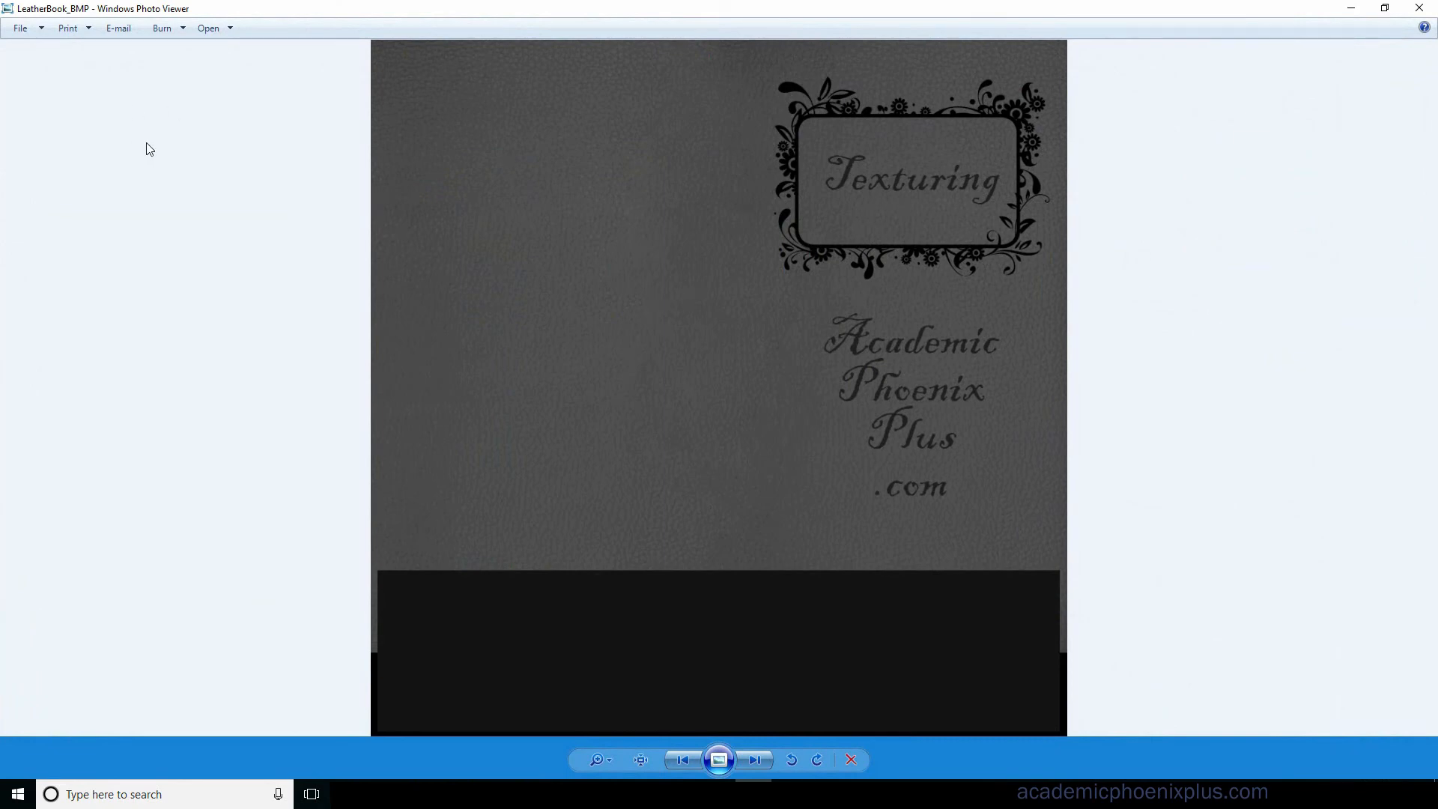
key("Right")
key("Right")
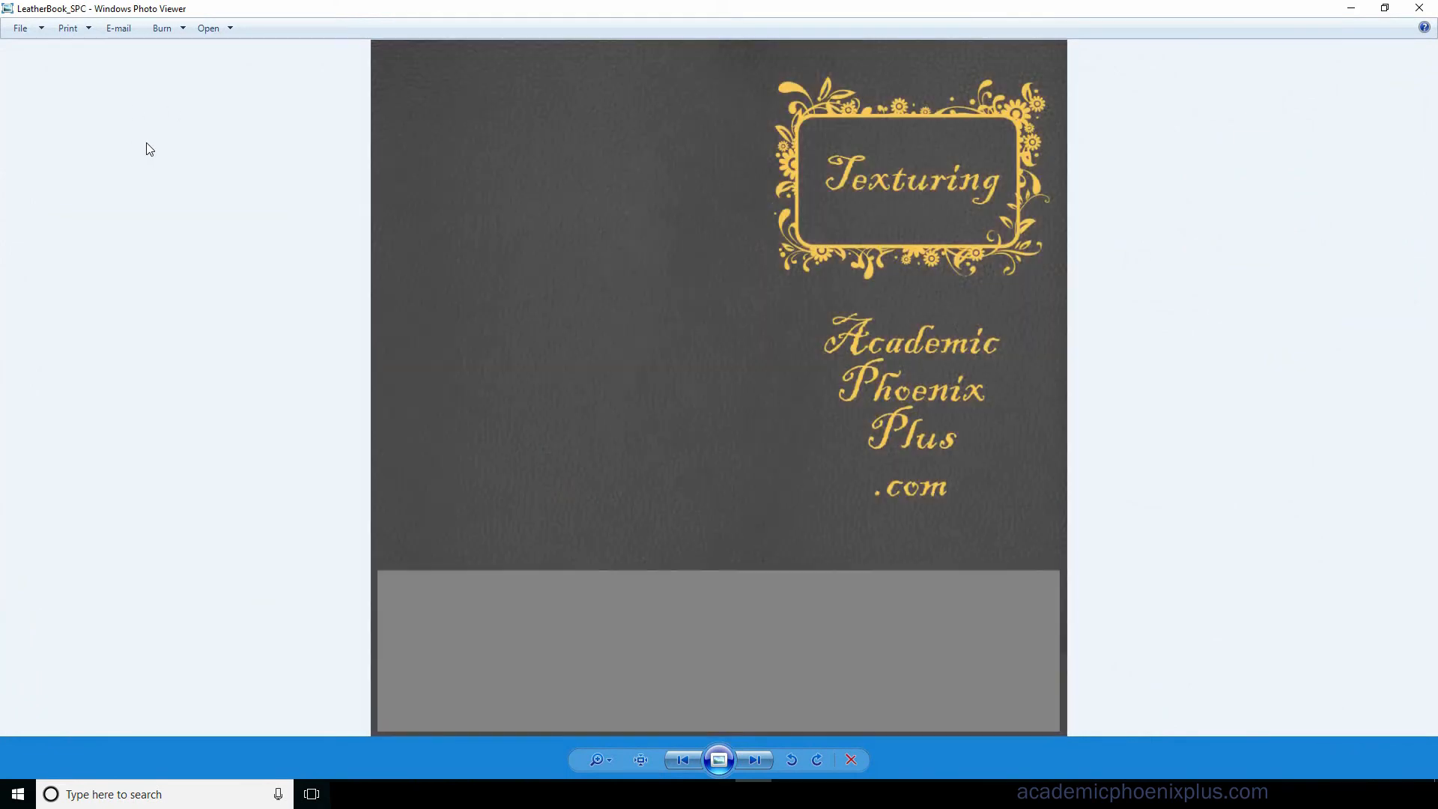
key("Right")
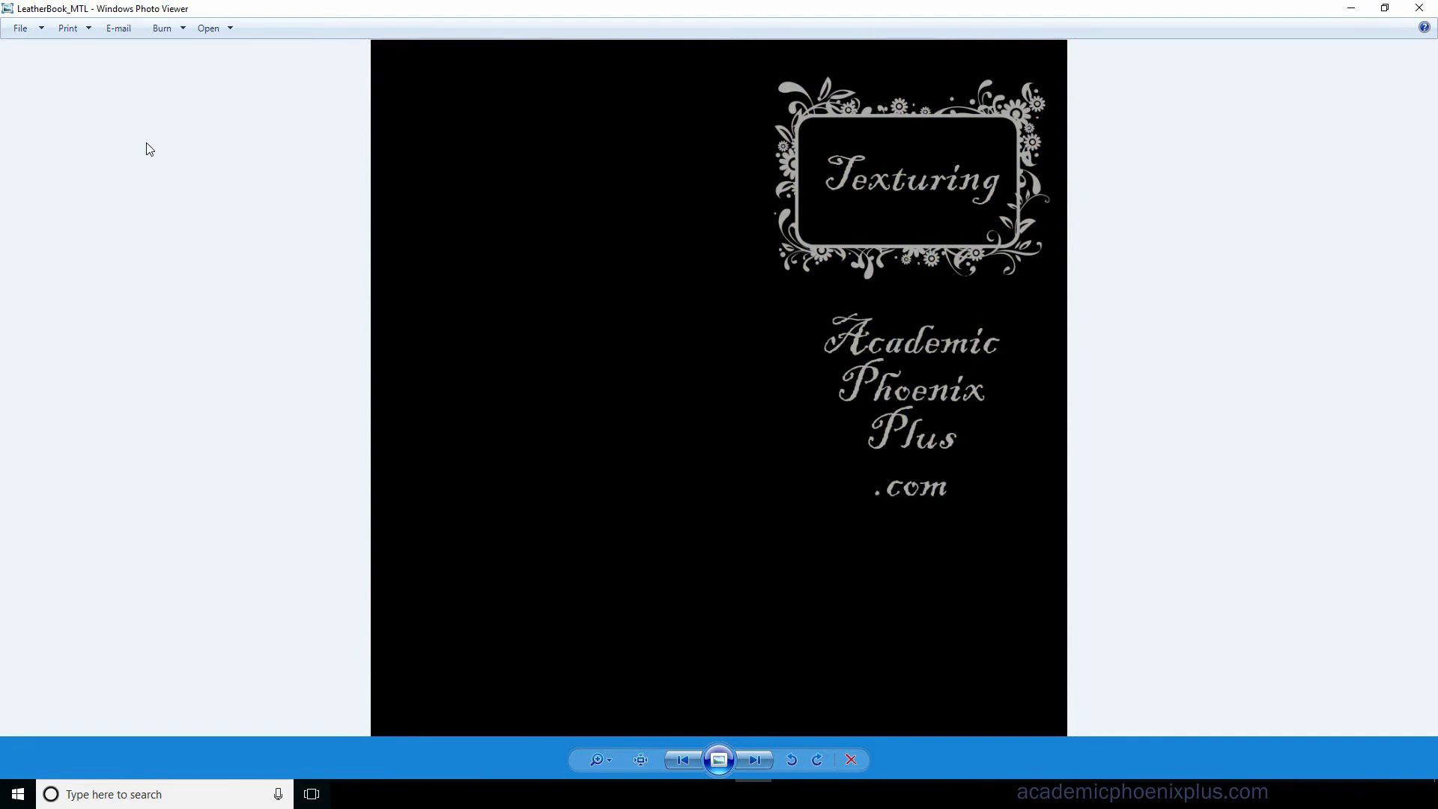
key("Right")
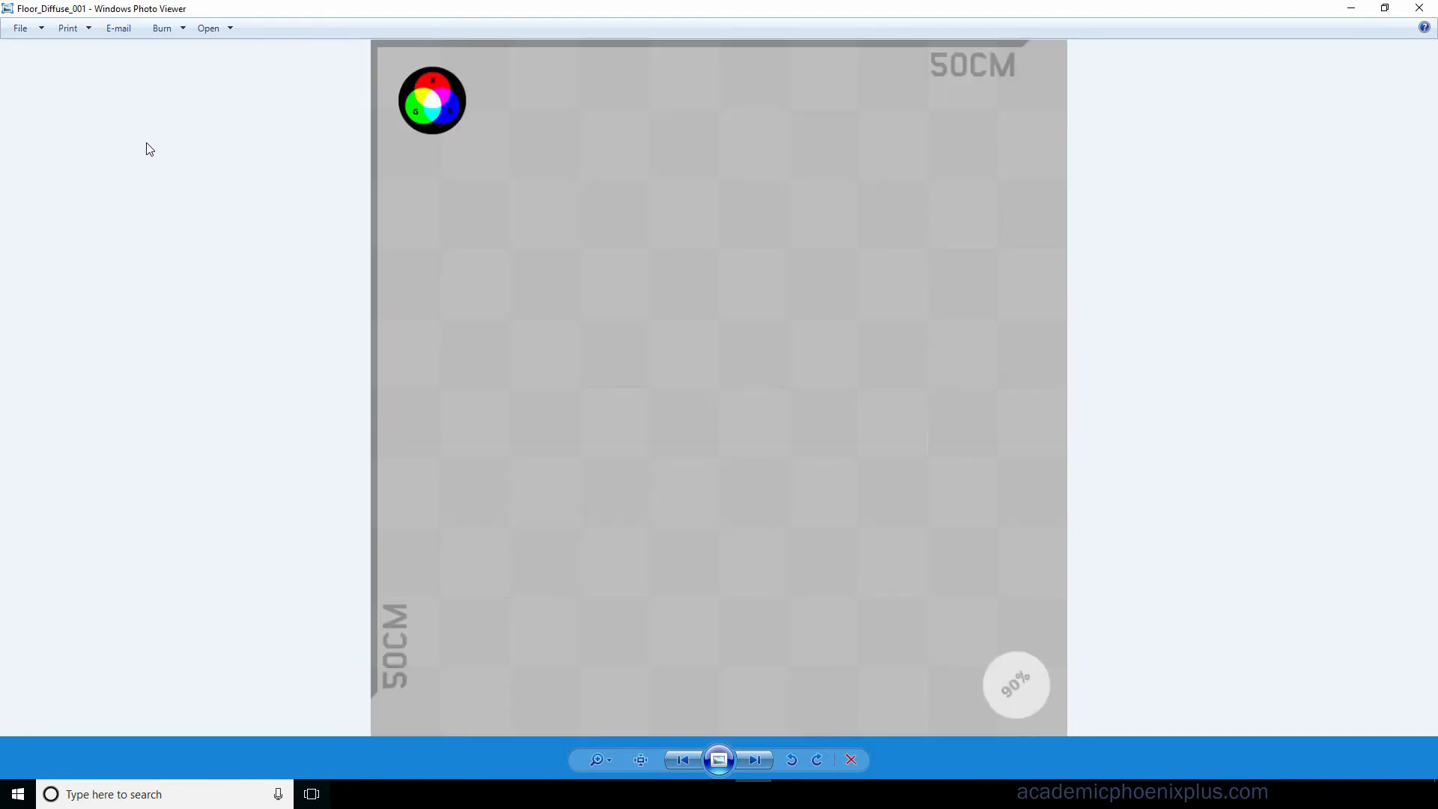
left_click(1419, 7)
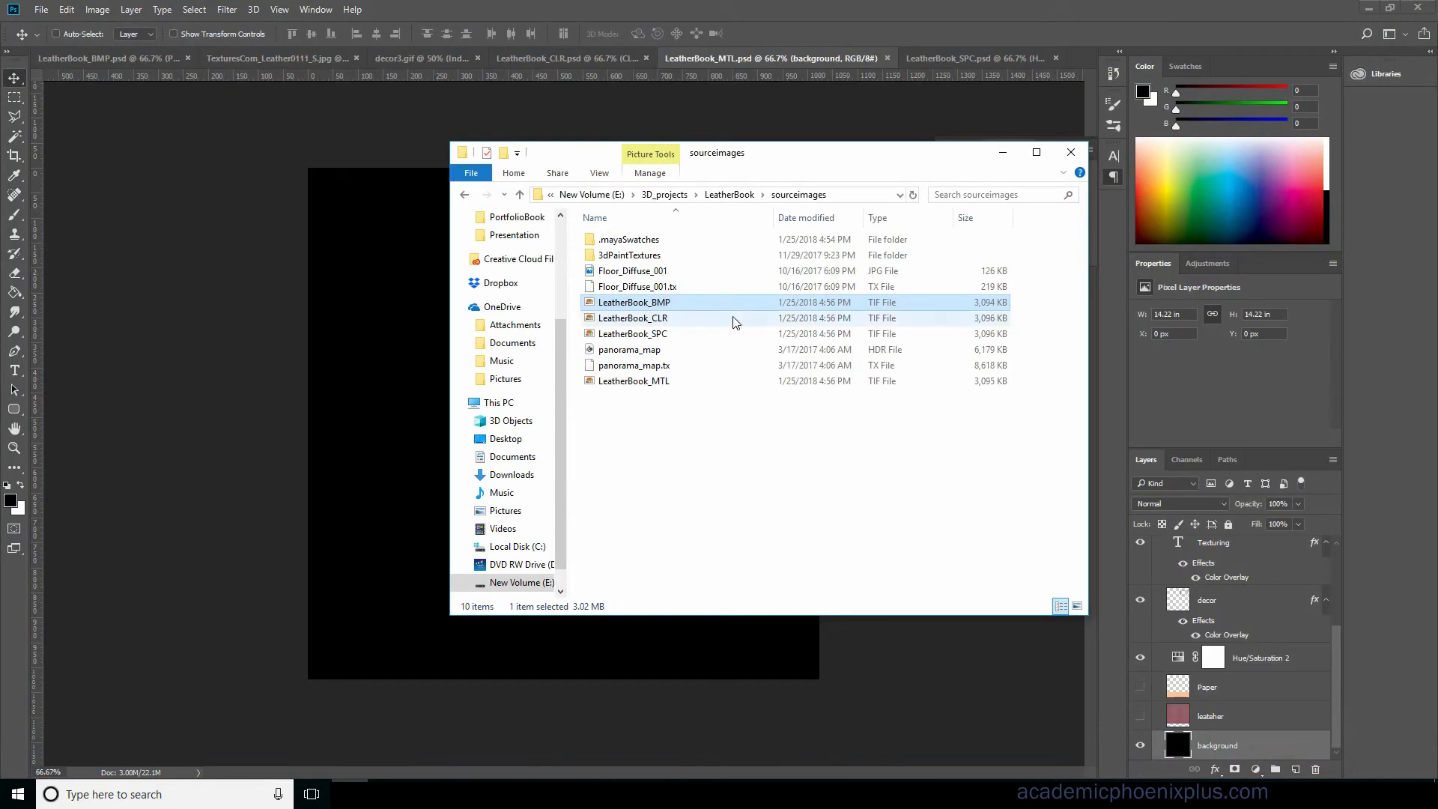
Switch to Maya's Arnold RenderView and close it to get back to the scene.
mouse_move(607, 792)
left_click(646, 743)
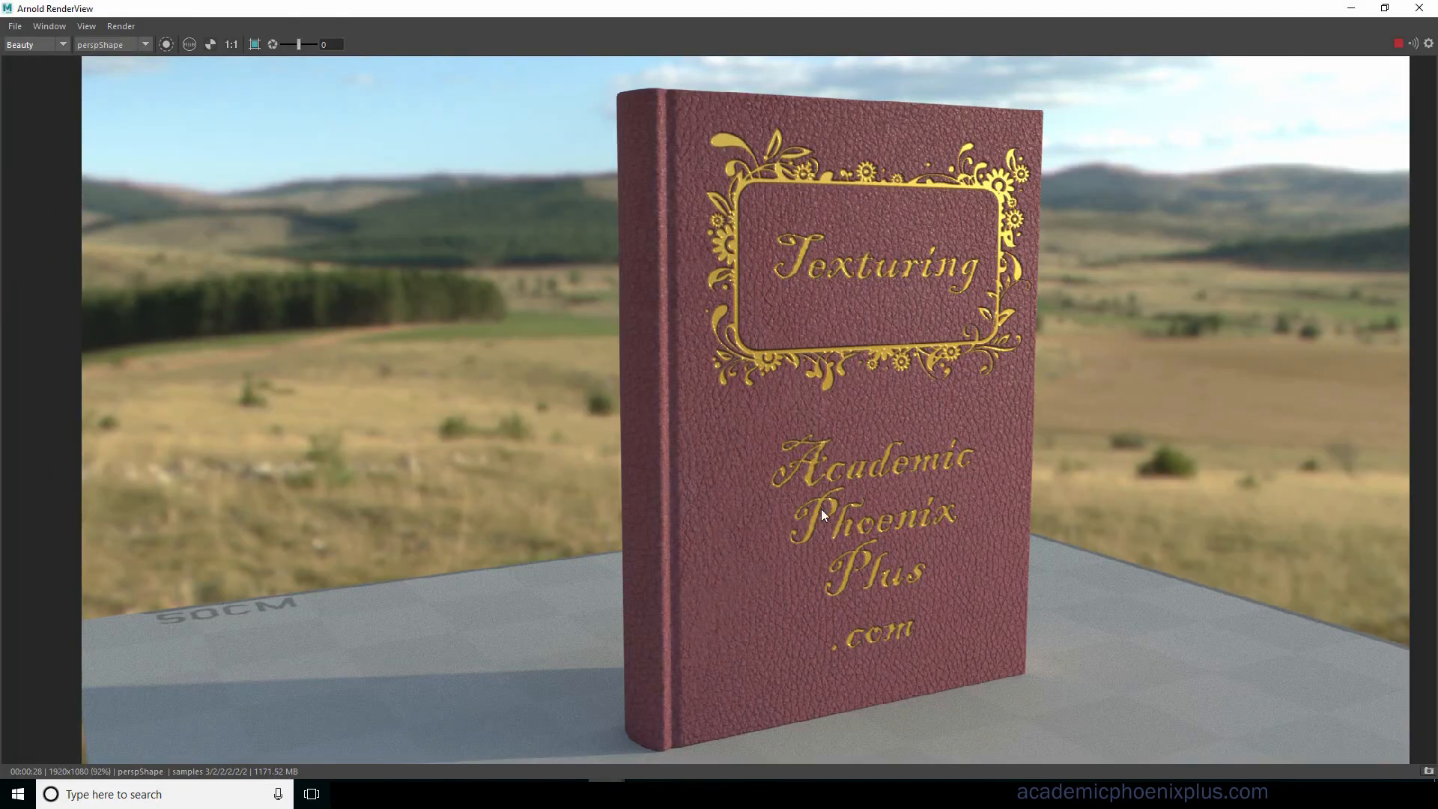
left_click(1418, 7)
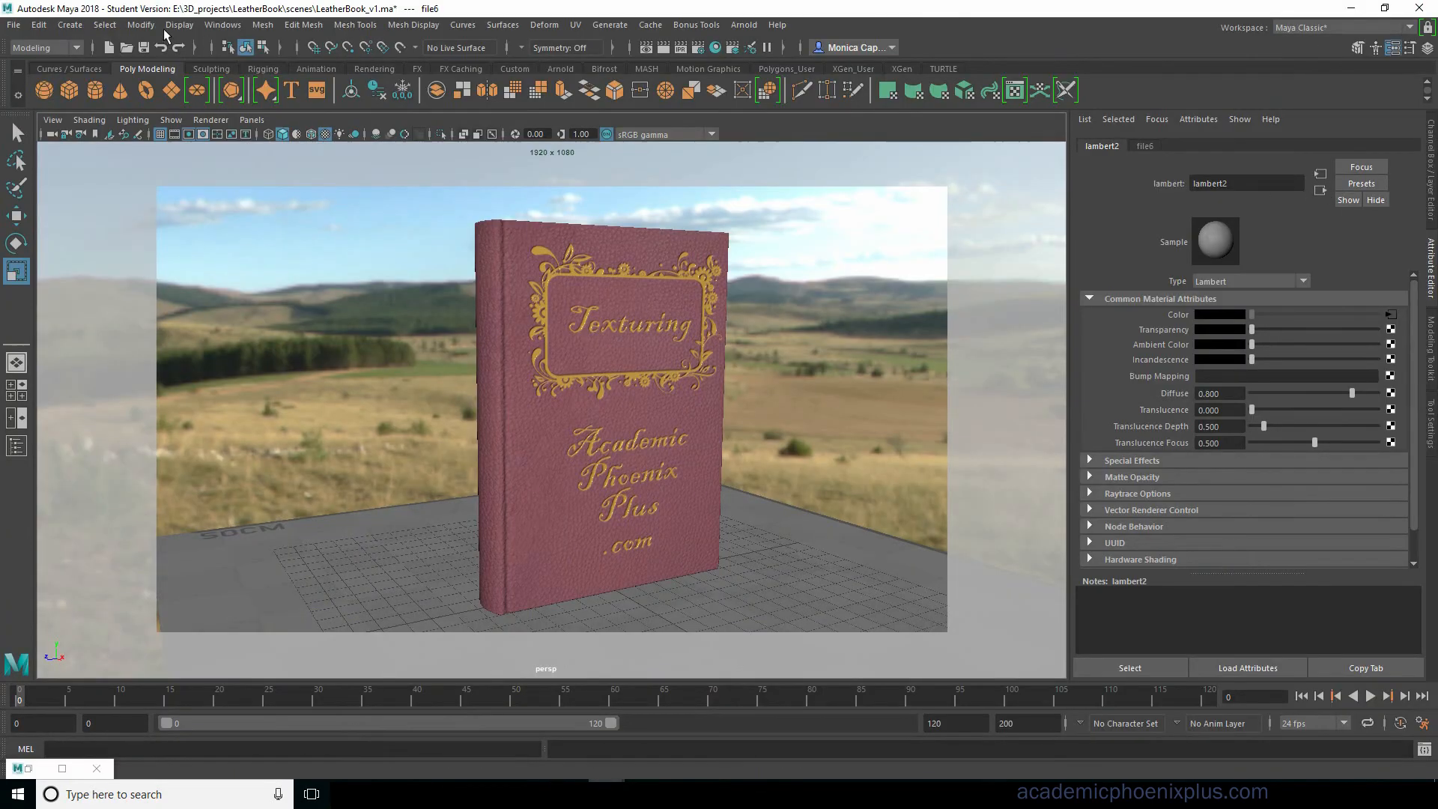
Open the Hypershade with its node Browser and list the scene's textures.
left_click(715, 48)
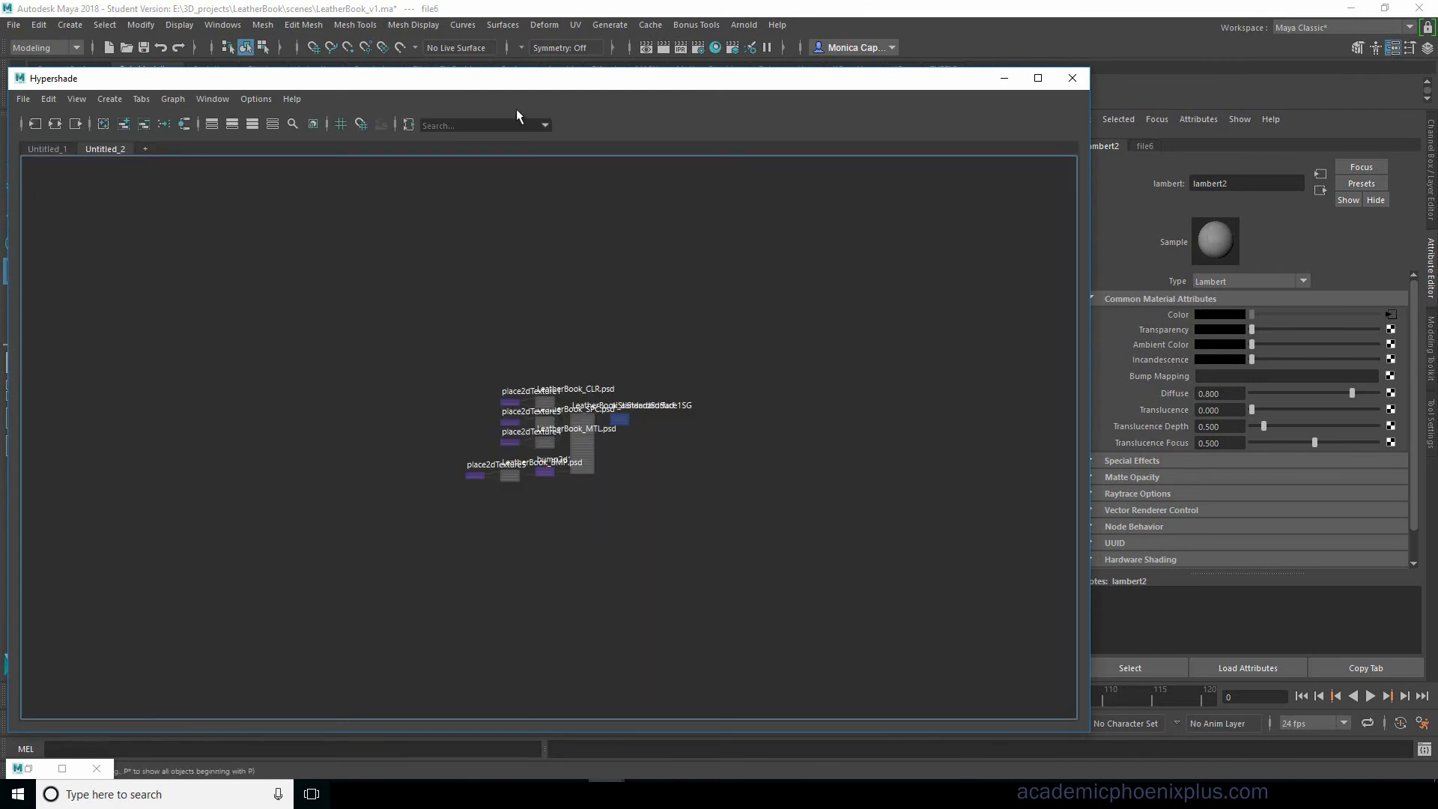
left_click(212, 98)
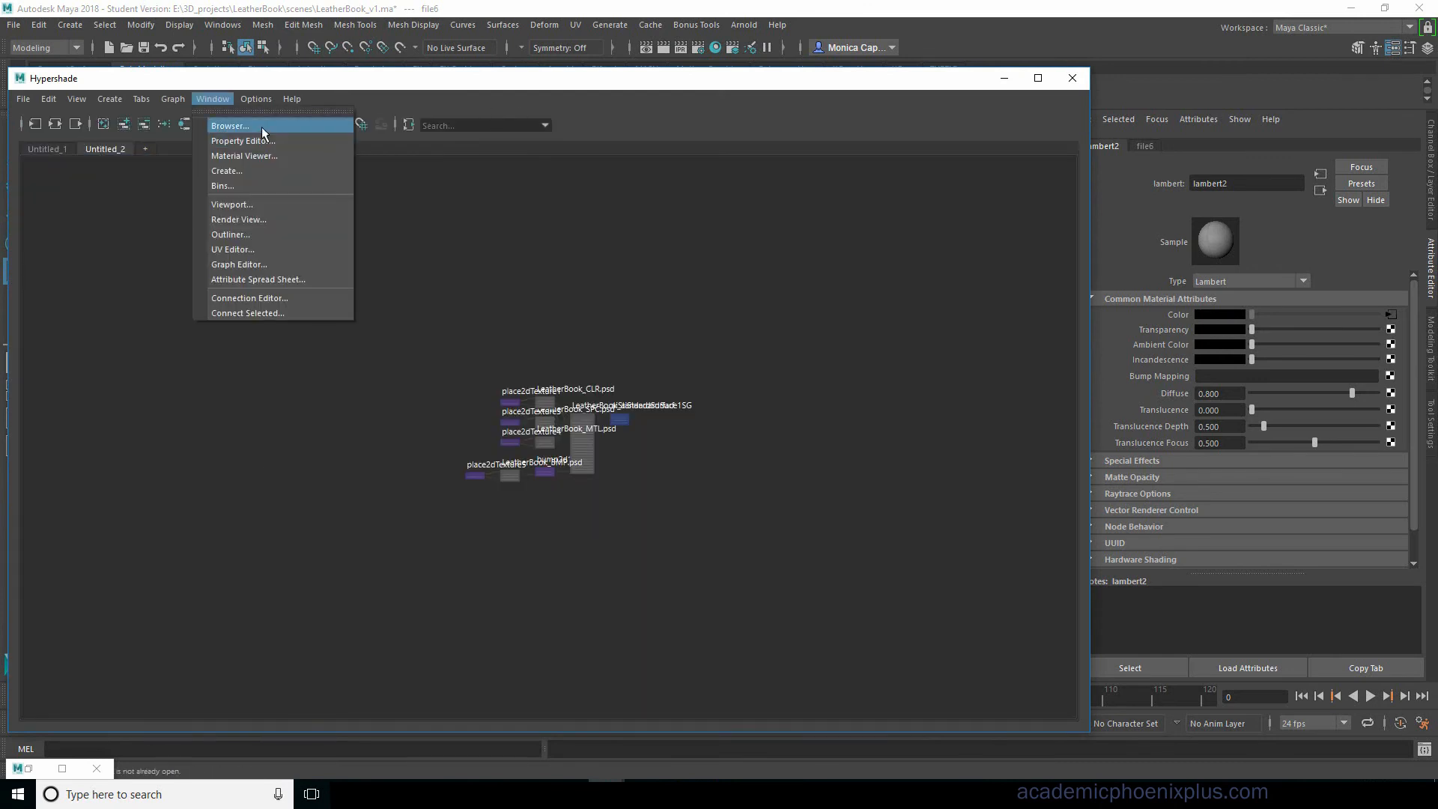
left_click(262, 133)
left_click_drag(394, 298, 300, 219)
left_click(248, 263)
Replace the image of the file1 color texture with LeatherBook_CLR.tif from sourceimages.
left_click(213, 313)
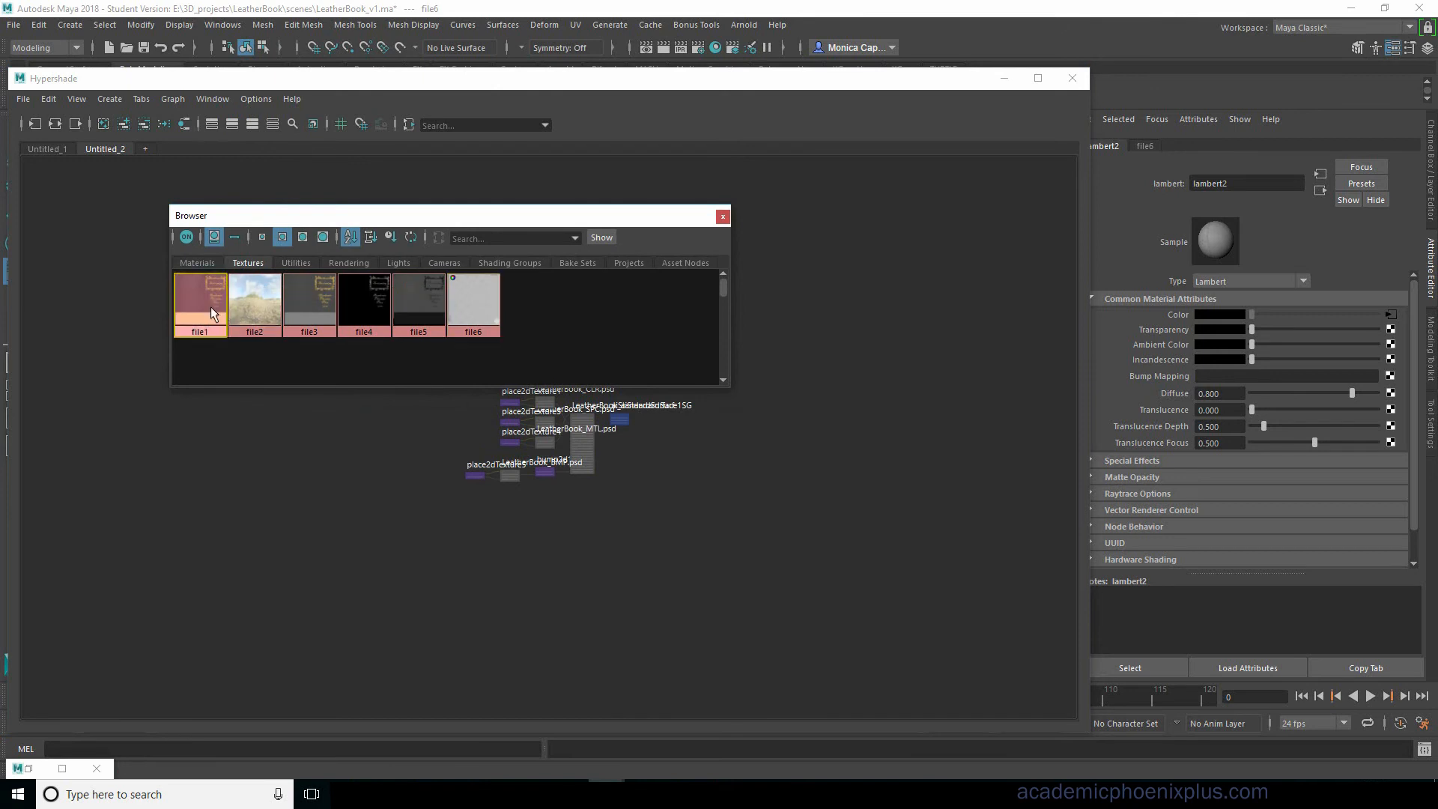
left_click(1395, 349)
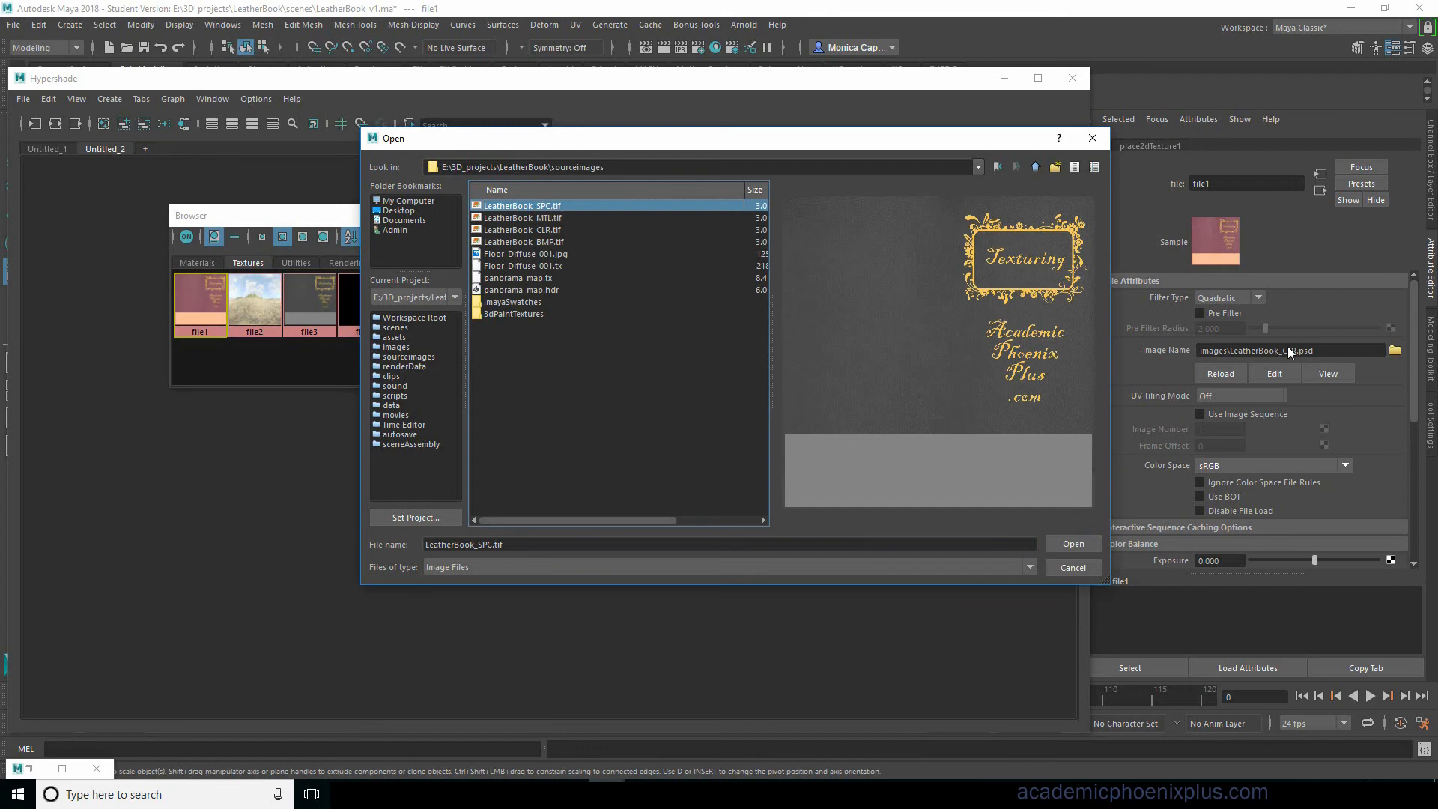
left_click(567, 230)
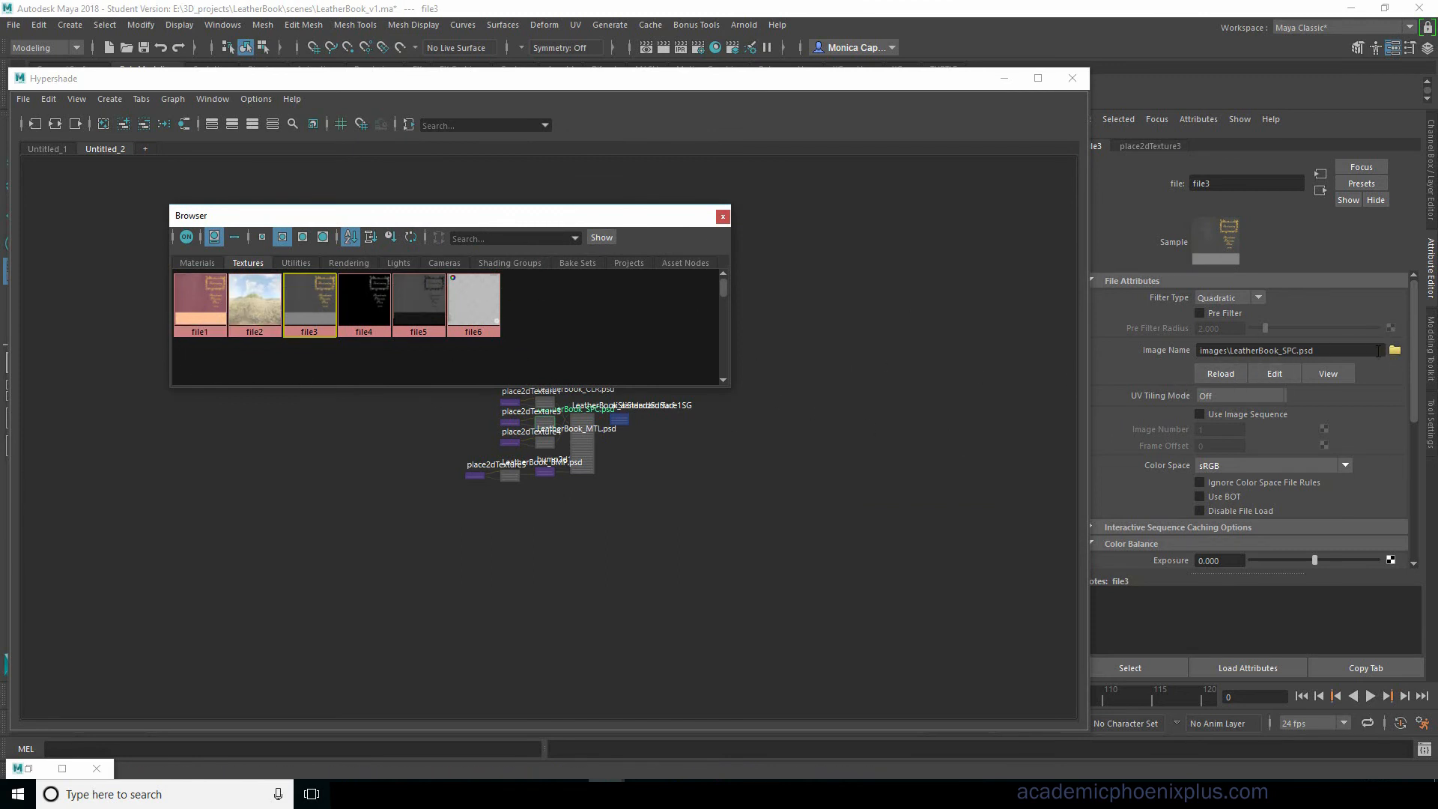
Replace the image of the file3 specular texture with LeatherBook_SPC.tif from the project's sourceimages folder.
left_click(1394, 350)
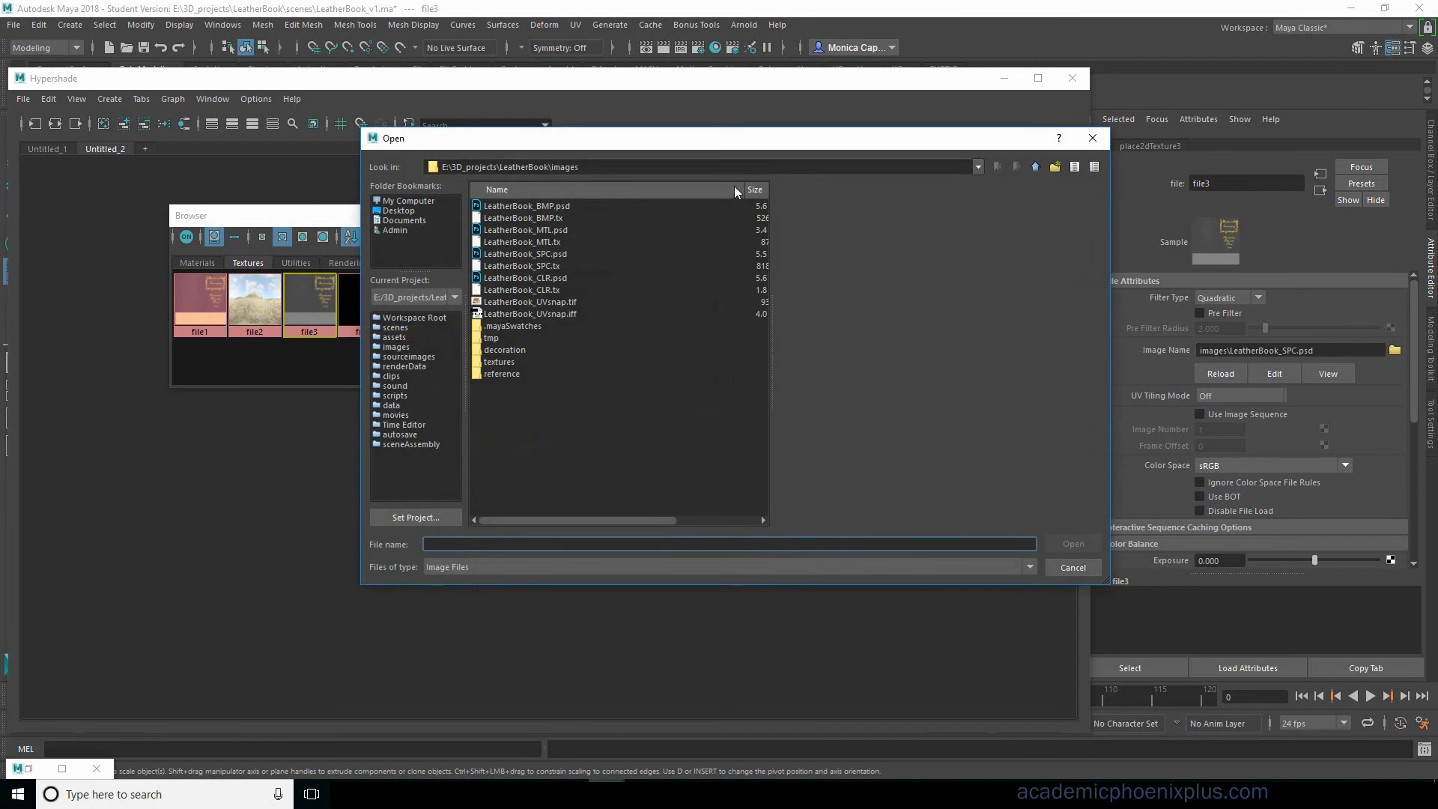
left_click(1036, 167)
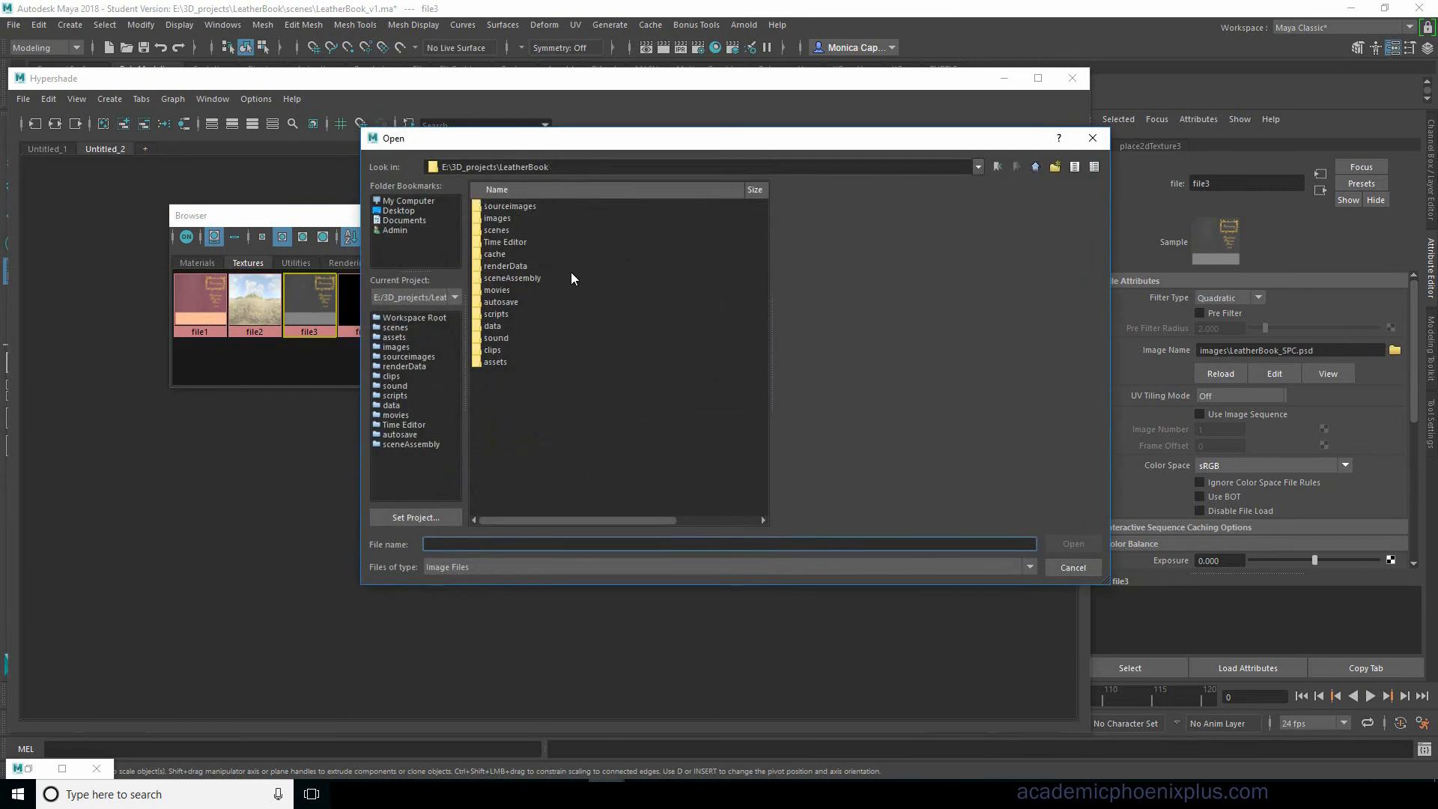
double_click(518, 207)
left_click(520, 209)
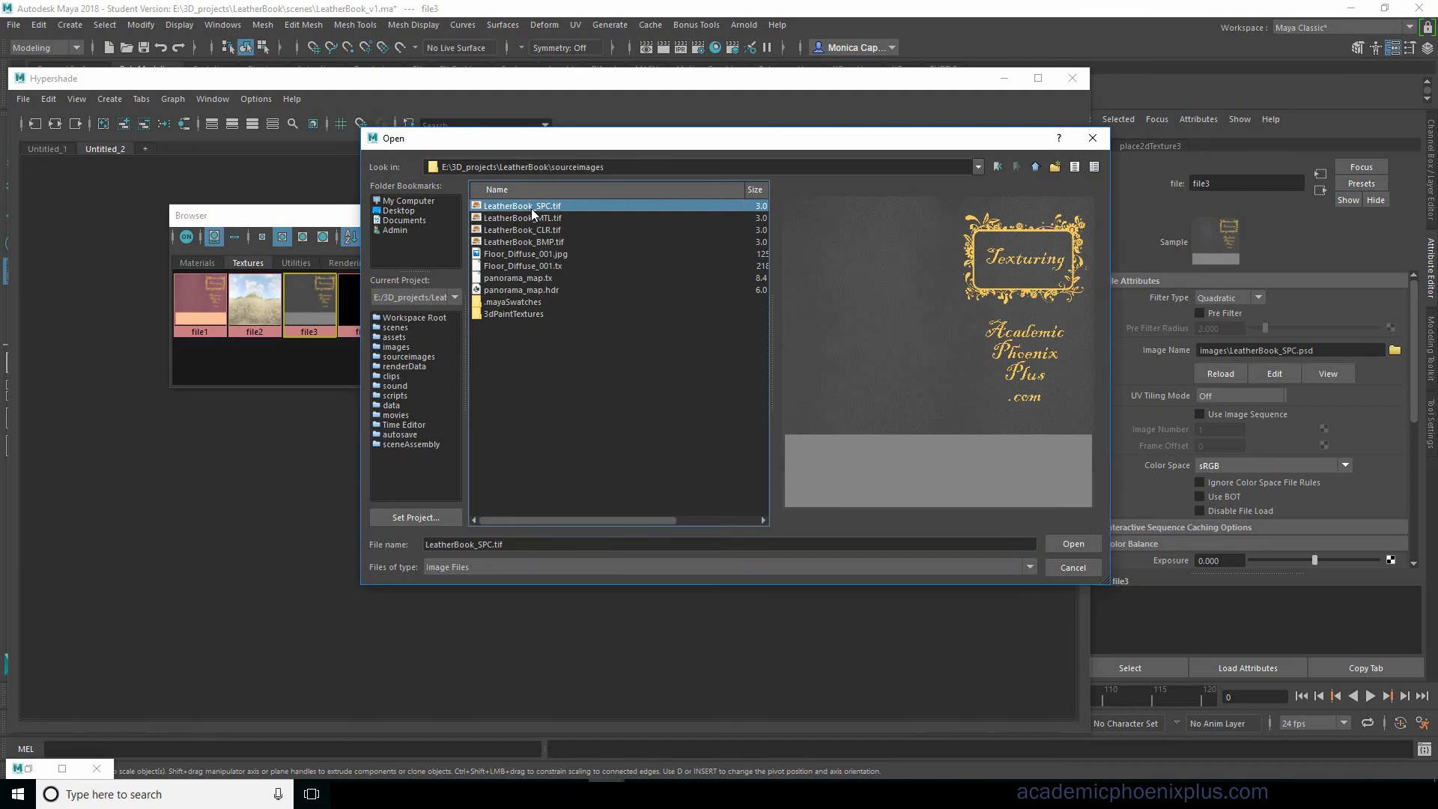
left_click(1072, 541)
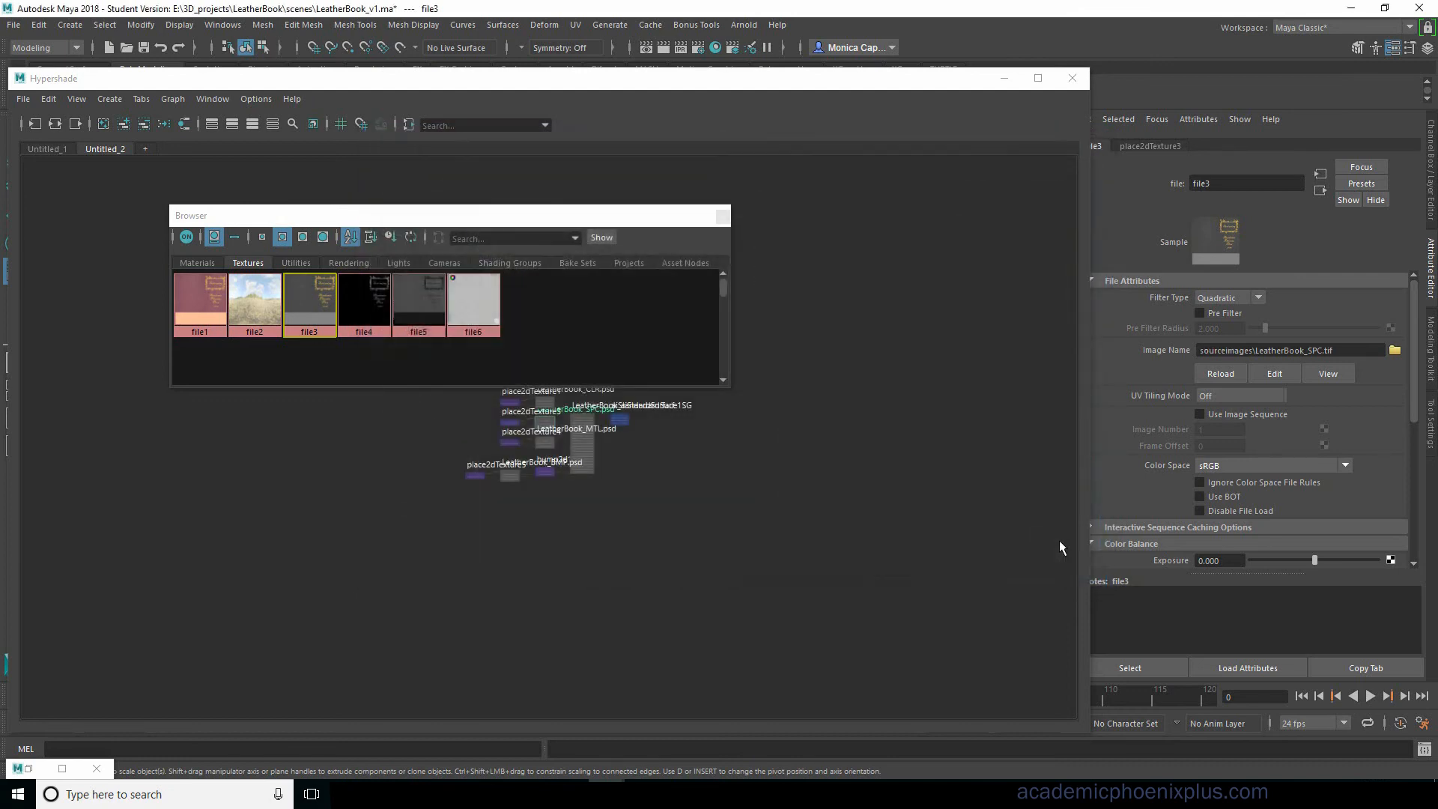
Point the file4 metalness texture to LeatherBook_MTL.tif in sourceimages.
left_click(362, 303)
left_click(1394, 350)
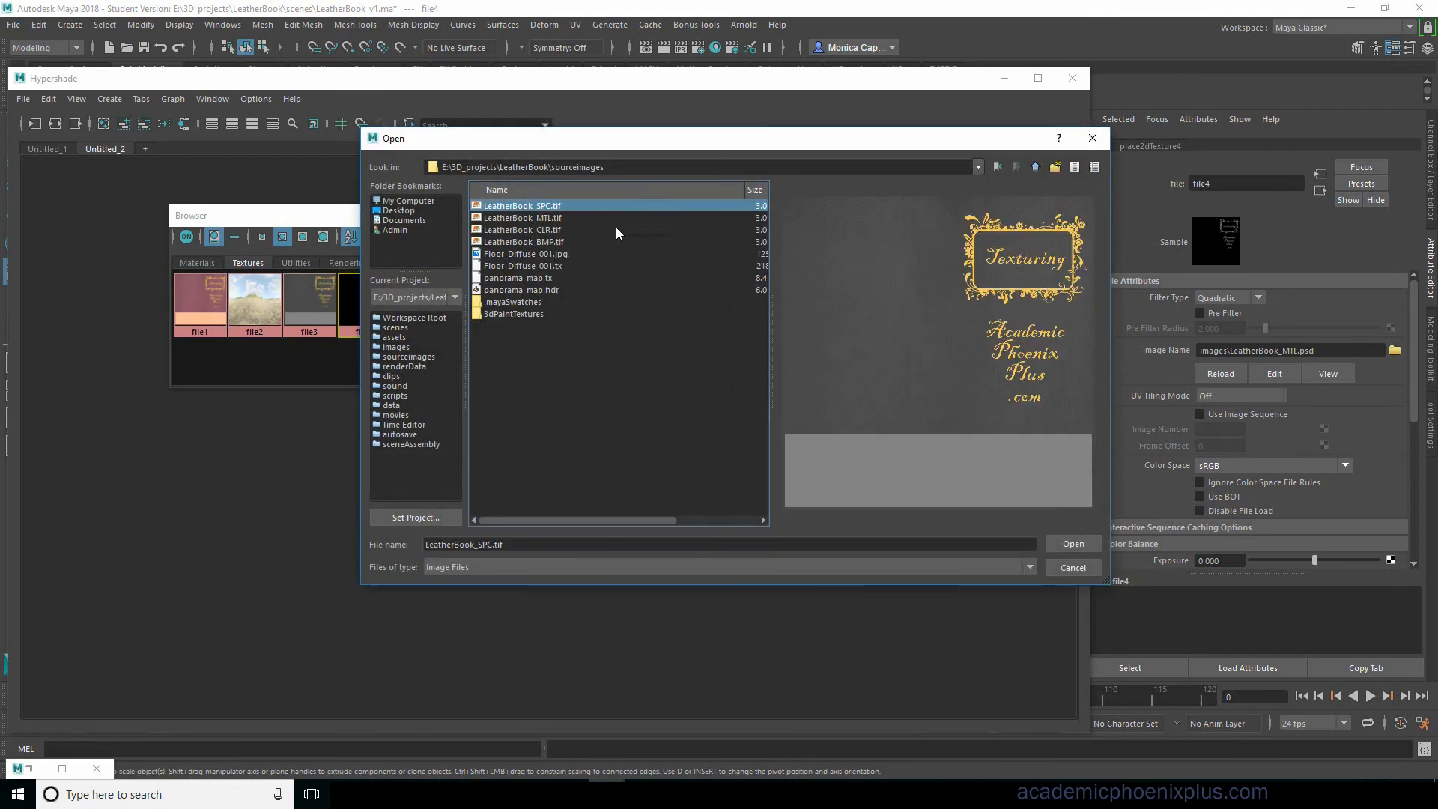
left_click(546, 219)
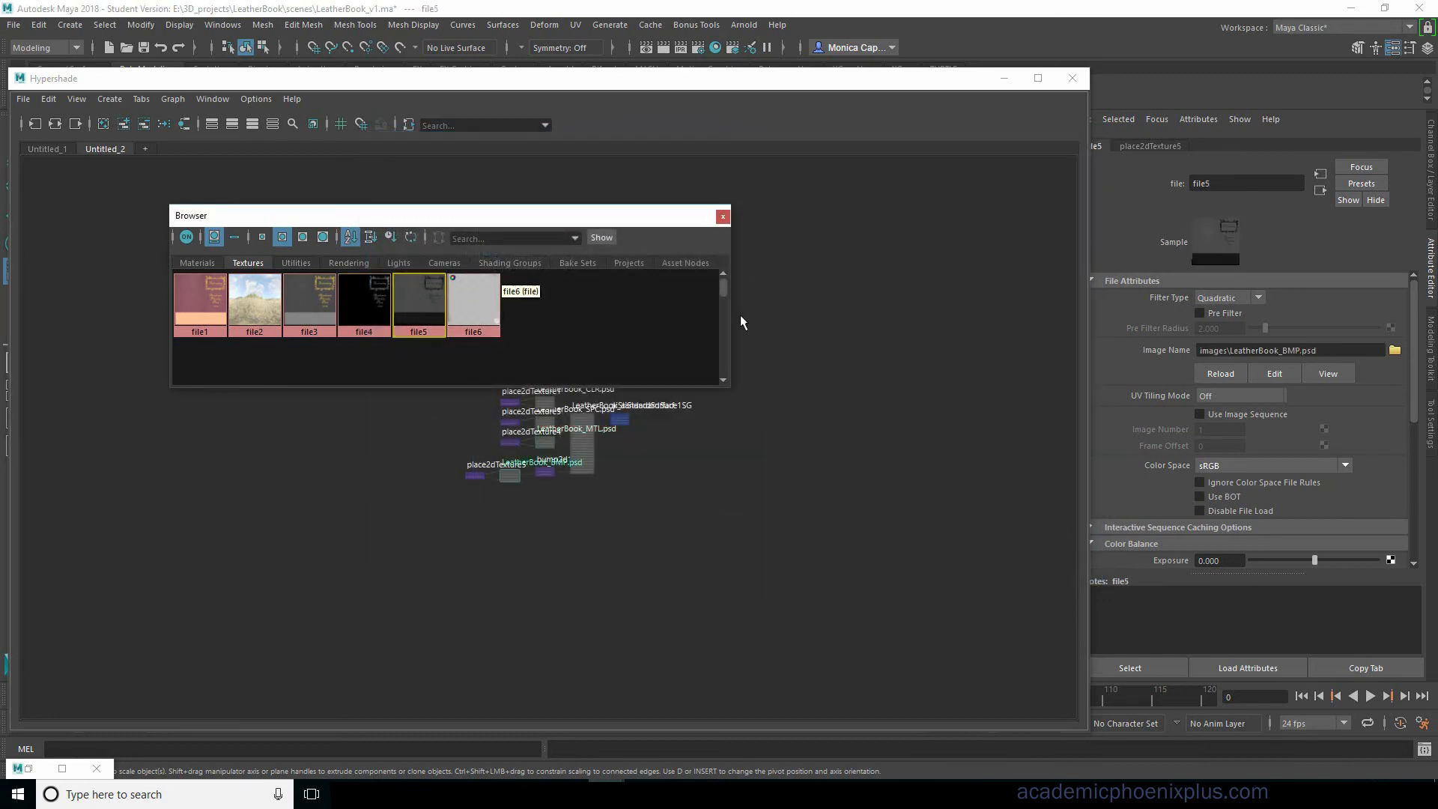
Select the file5 bump texture and relink its image to LeatherBook_BMP.tif from the sourceimages folder.
left_click(1395, 349)
left_click(1034, 166)
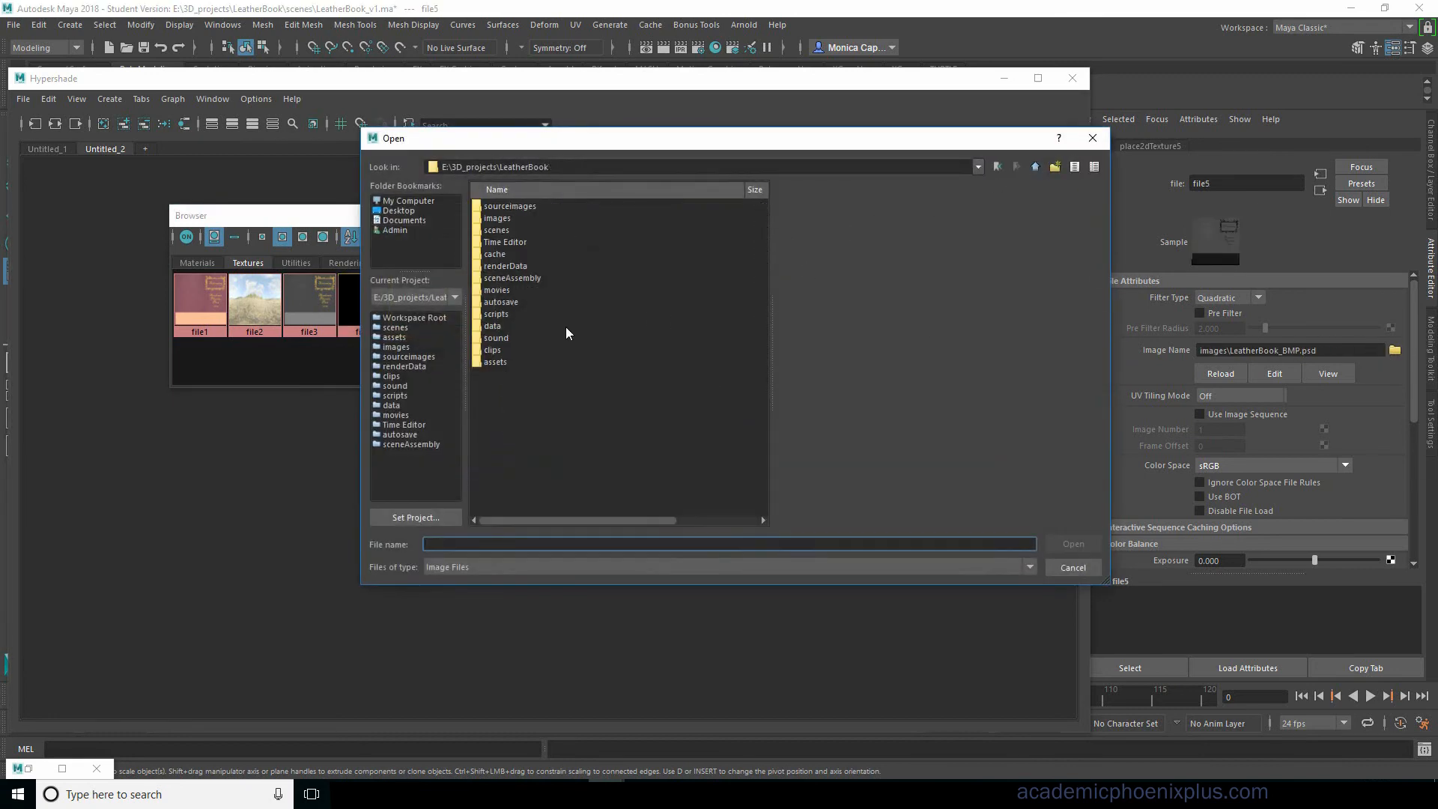
double_click(527, 206)
left_click(533, 209)
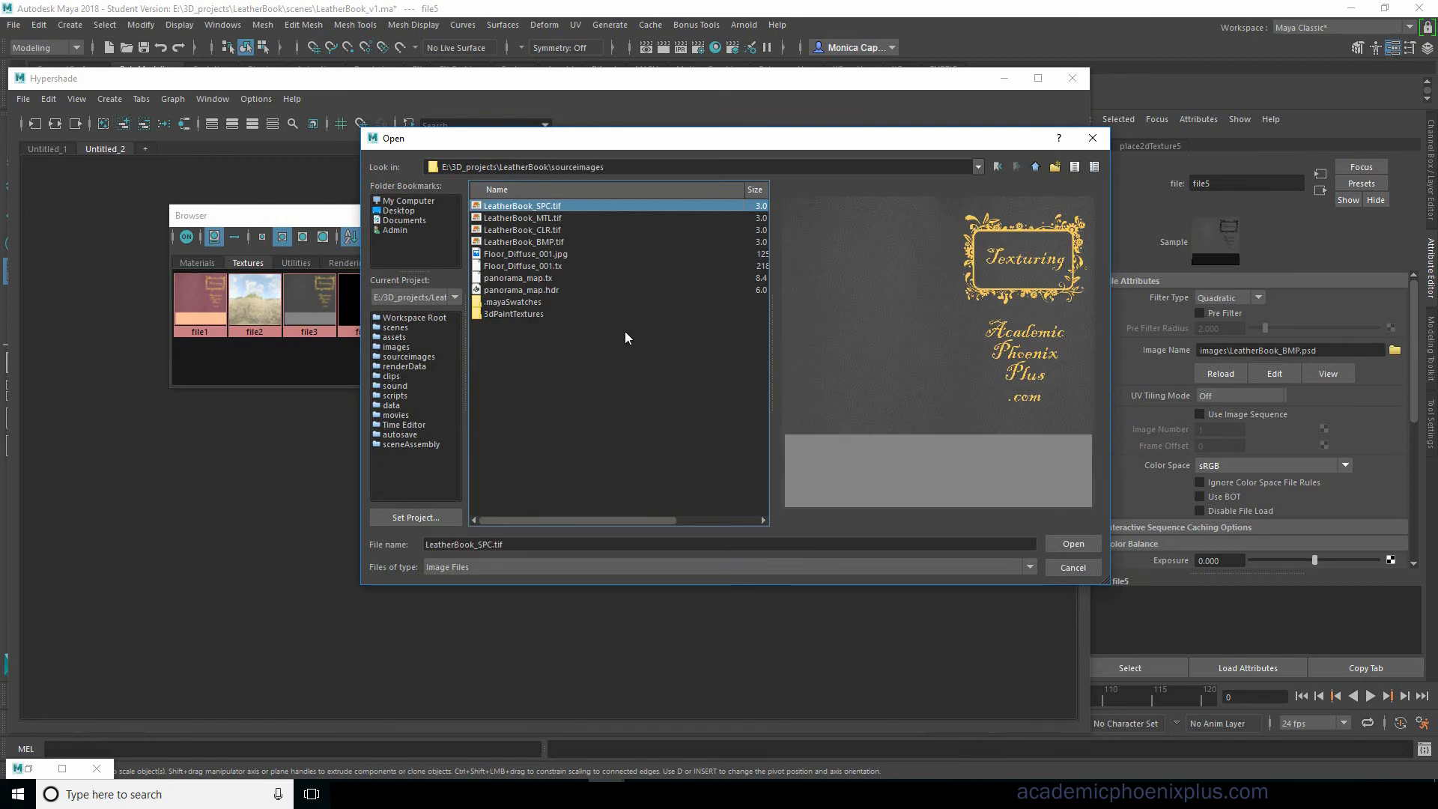
double_click(561, 242)
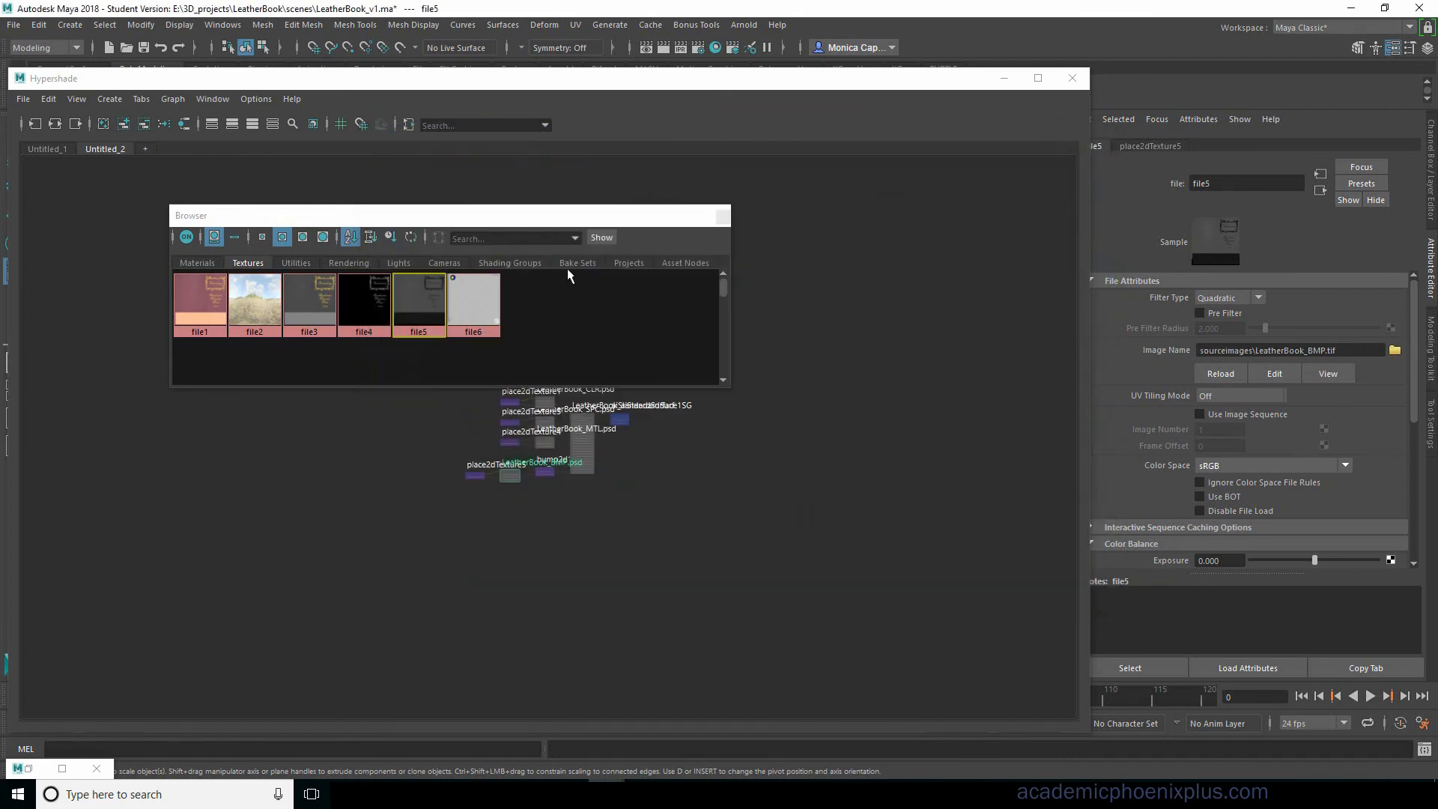
Close the Hypershade and render the book again in the Arnold RenderView with the relinked TIFF textures.
left_click(1073, 78)
left_click(655, 327)
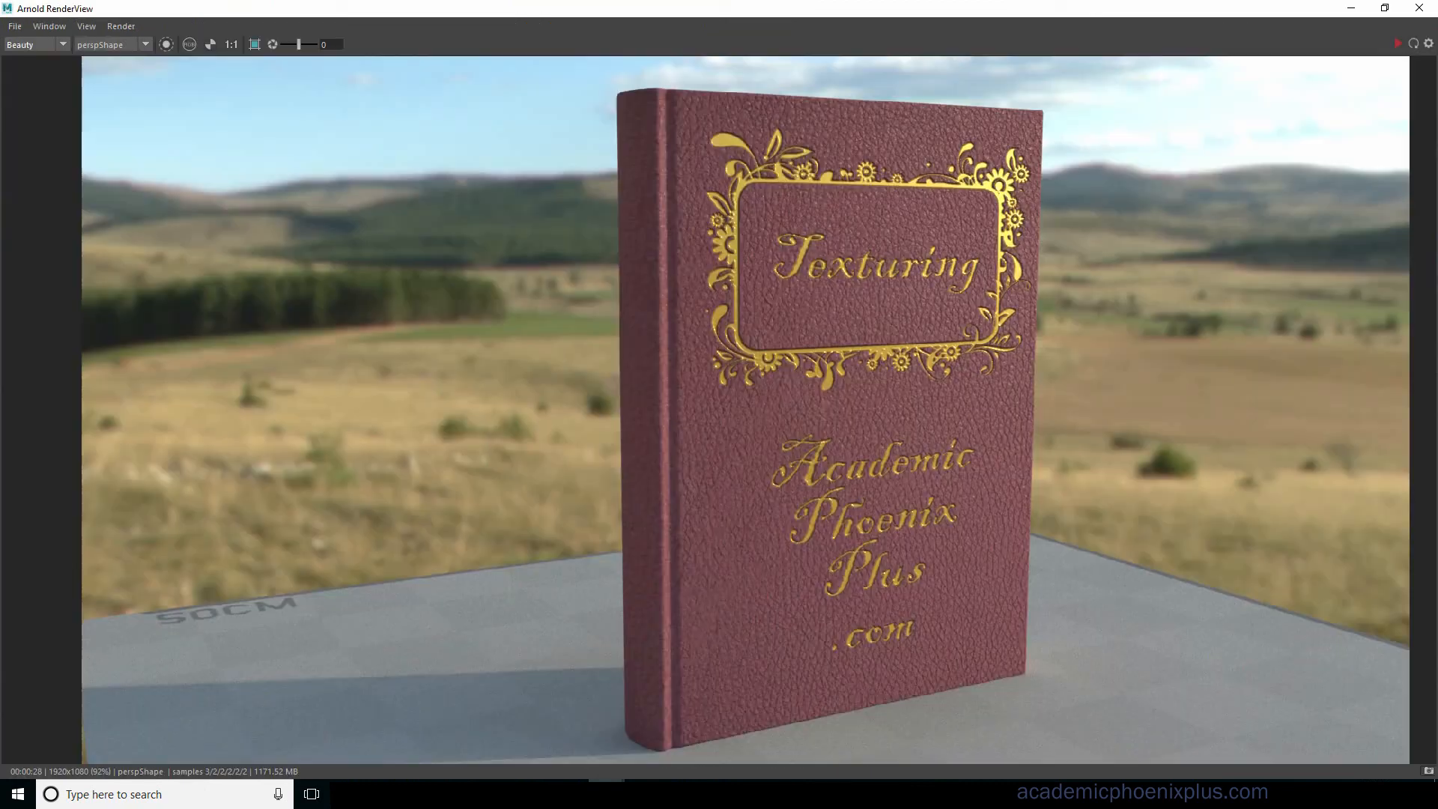
left_click(1397, 44)
left_click(1397, 43)
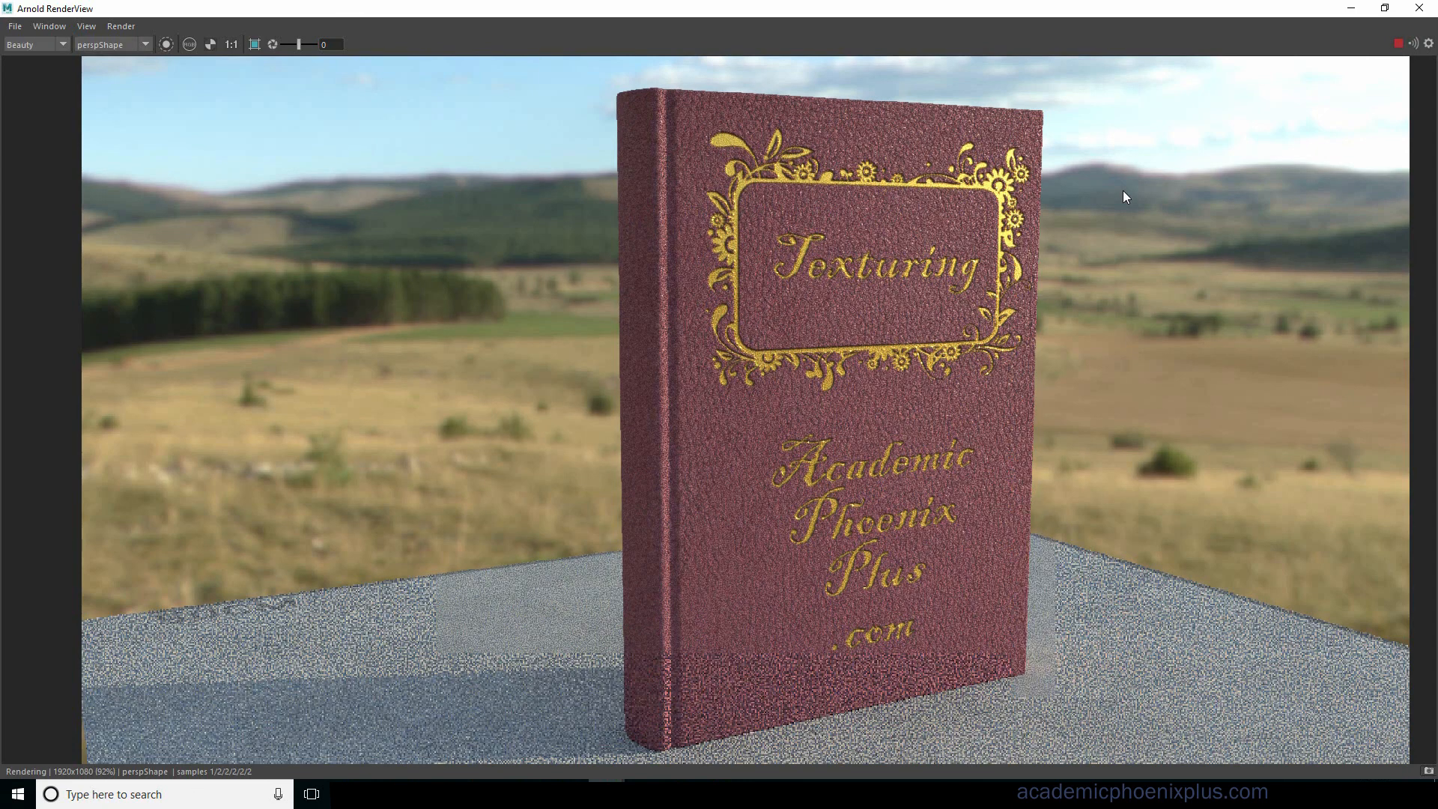